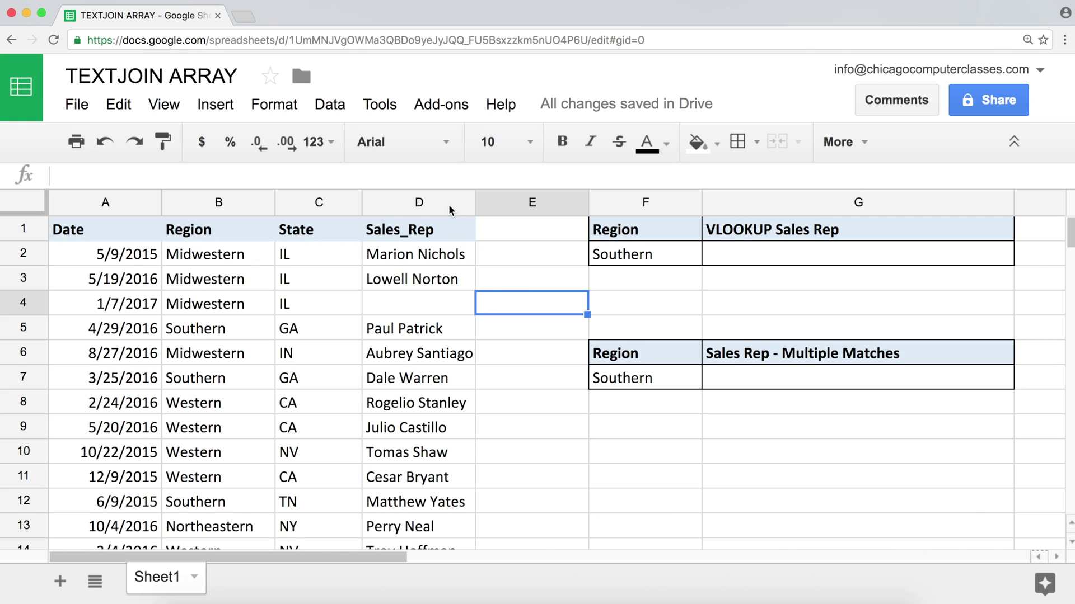
pyautogui.click(501, 230)
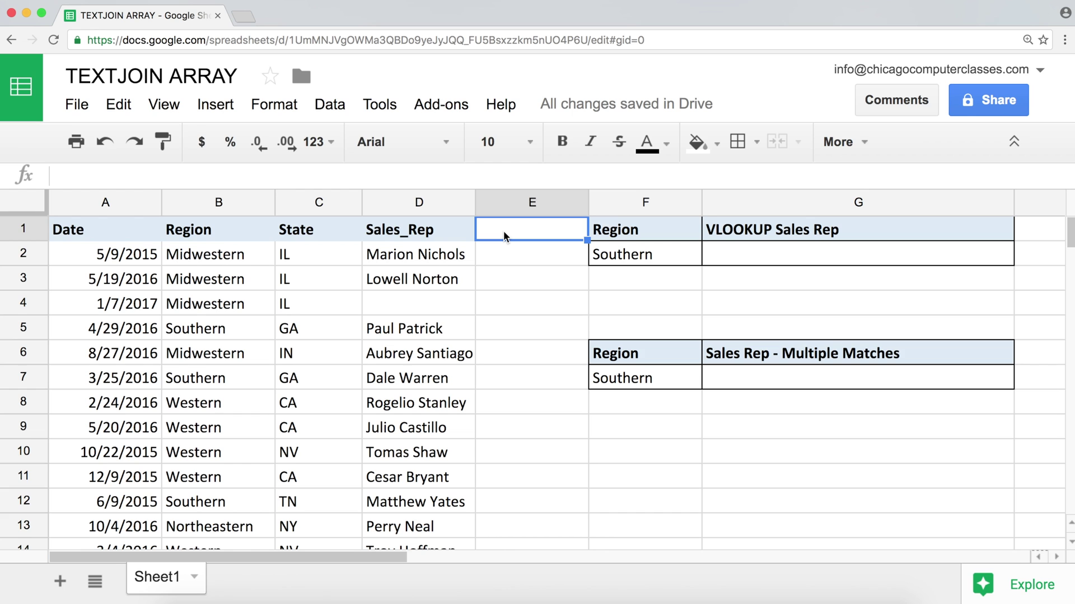
pyautogui.hscroll(5, 503, 230)
pyautogui.hscroll(-5, 435, 250)
pyautogui.click(641, 259)
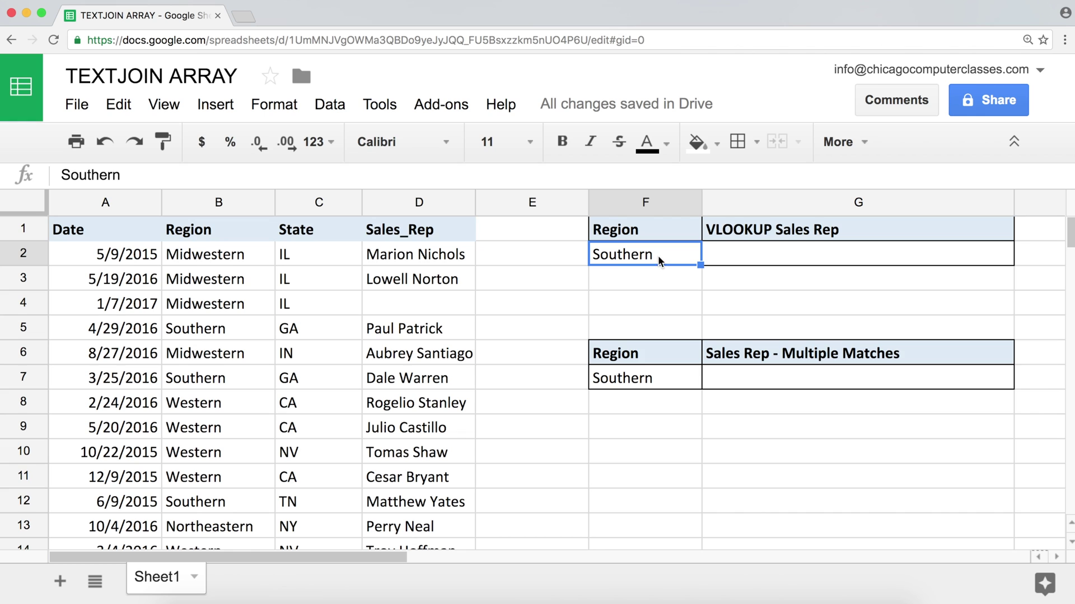
# Start a VLOOKUP formula in G2 with the region in F2 as the search key.
pyautogui.click(751, 256)
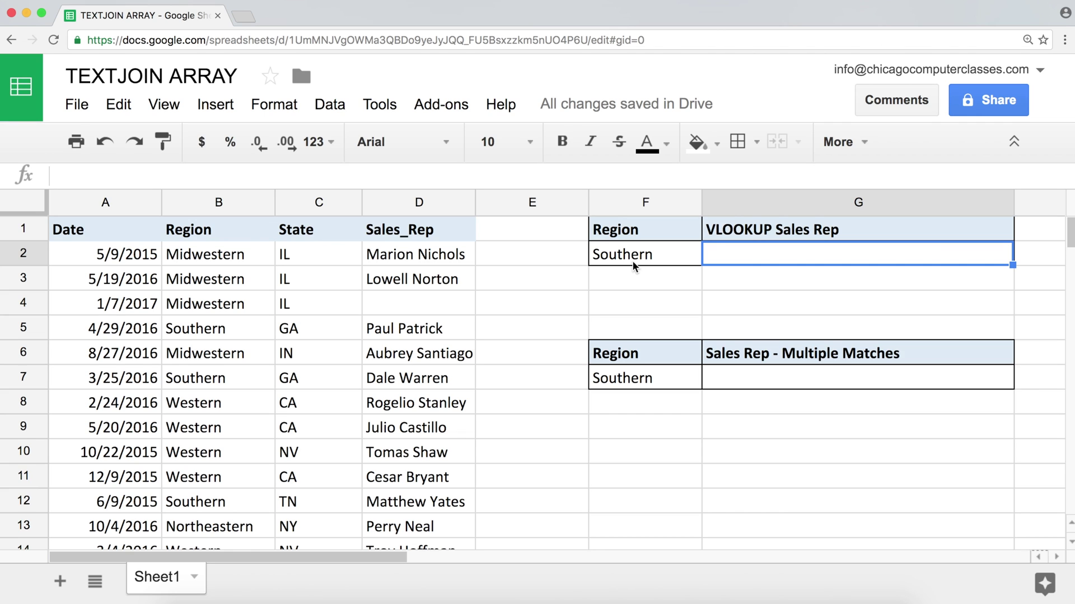
pyautogui.write('=')
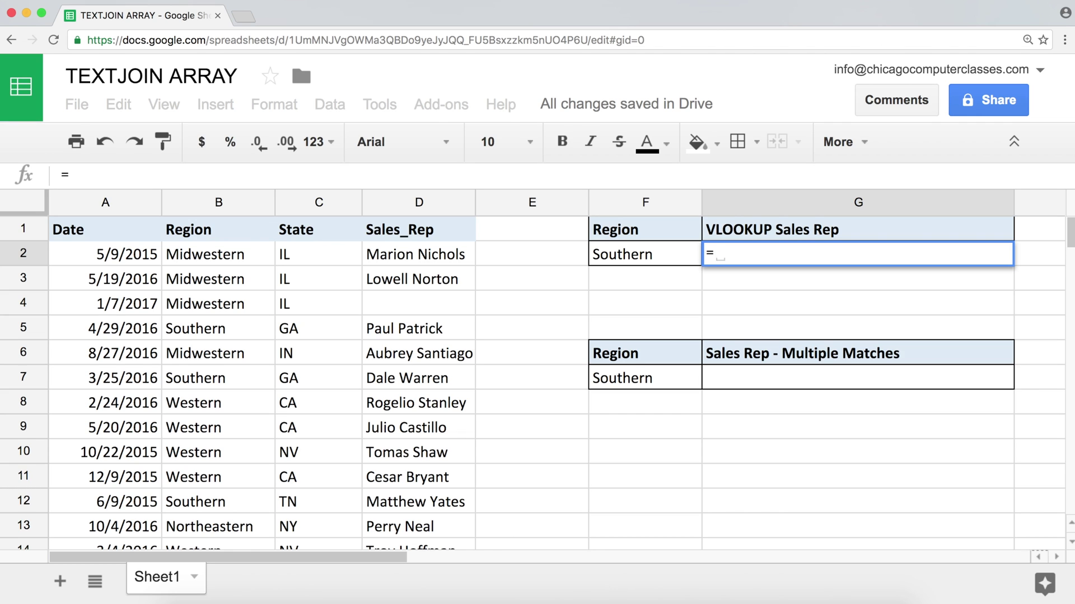
pyautogui.write('vl')
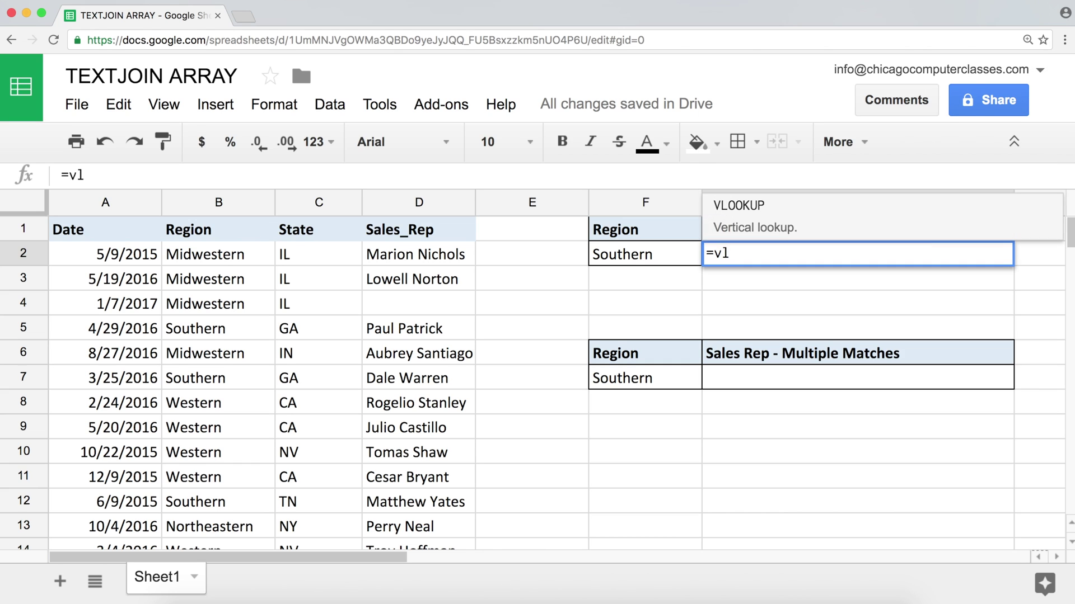
pyautogui.press('Tab')
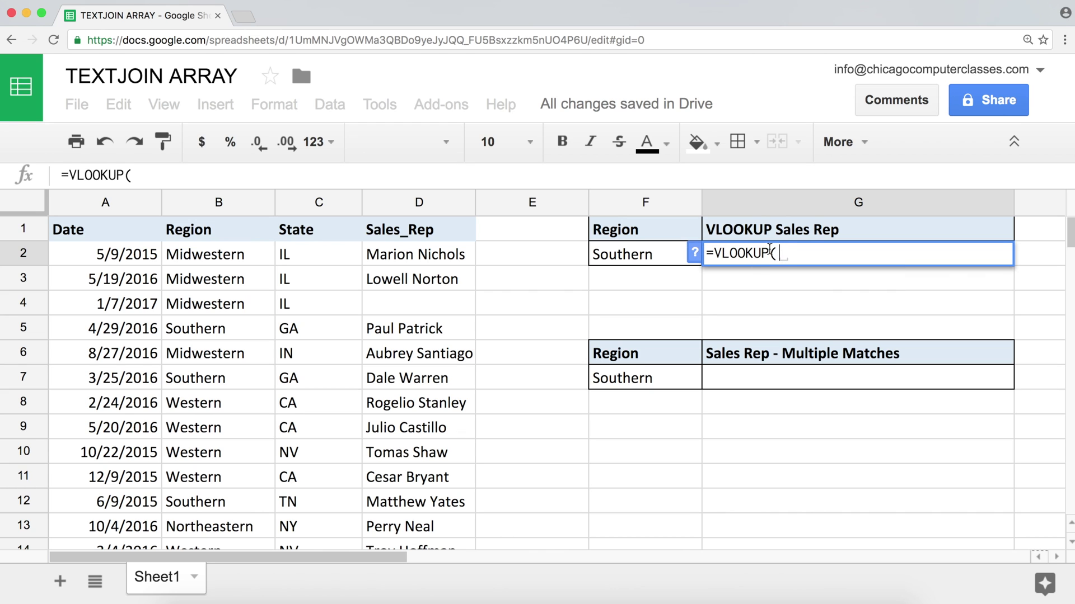
pyautogui.click(638, 255)
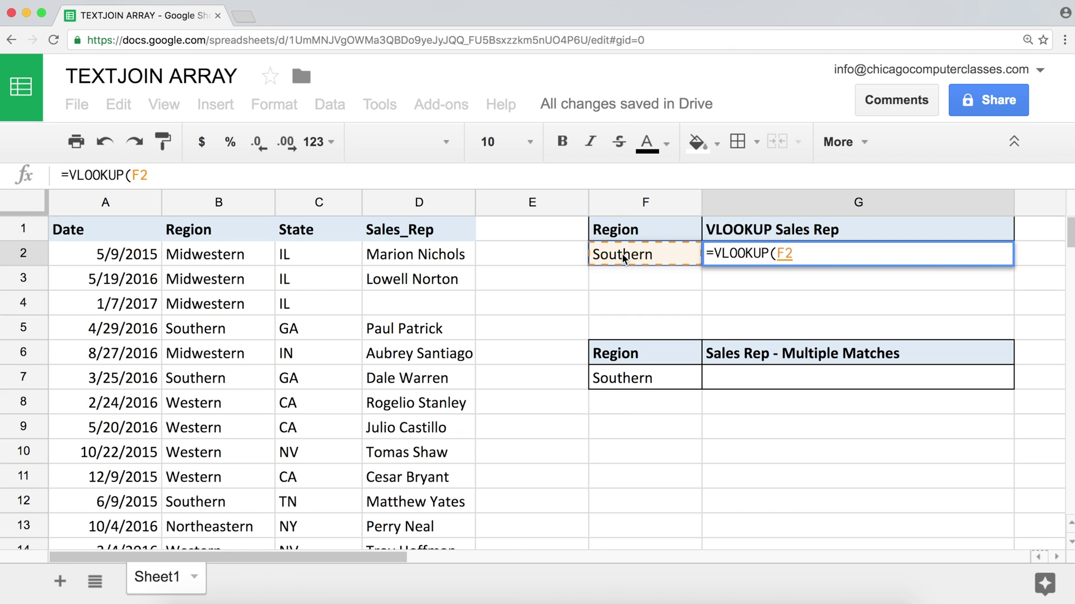
pyautogui.write(',')
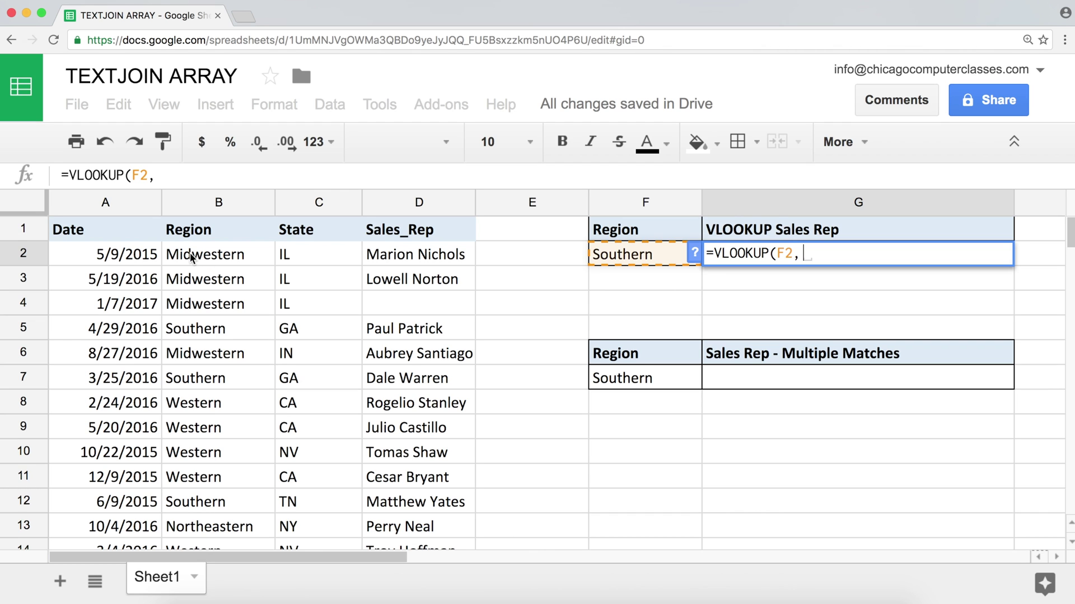
# Give the VLOOKUP the Region to Sales_Rep data as its absolute lookup range $B$2:$D$15.
pyautogui.moveTo(191, 256); pyautogui.dragTo(464, 478)
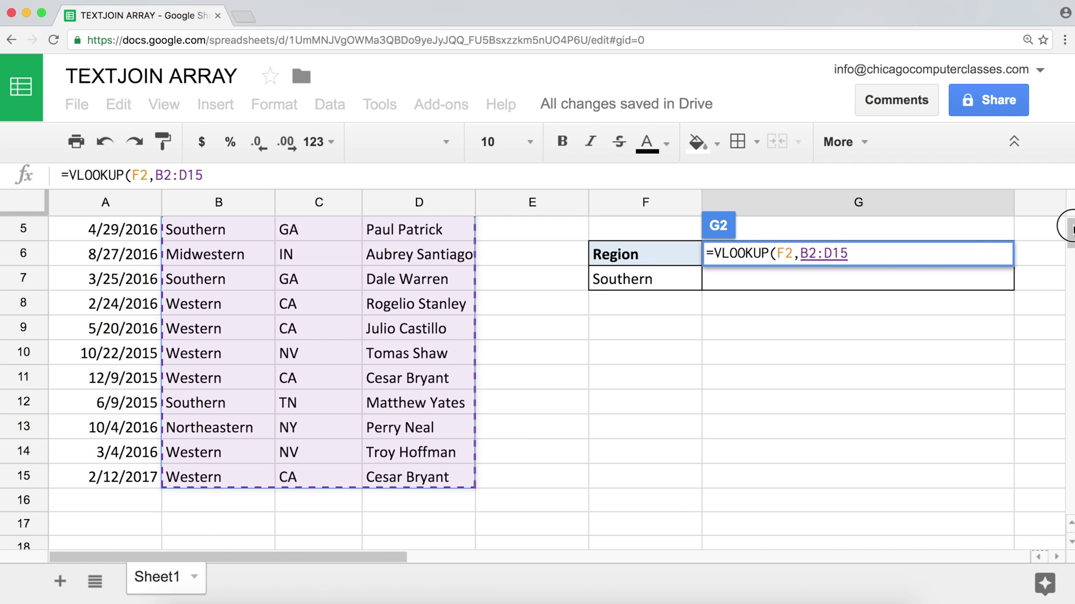
pyautogui.scroll(2, 1067, 225)
pyautogui.click(880, 253)
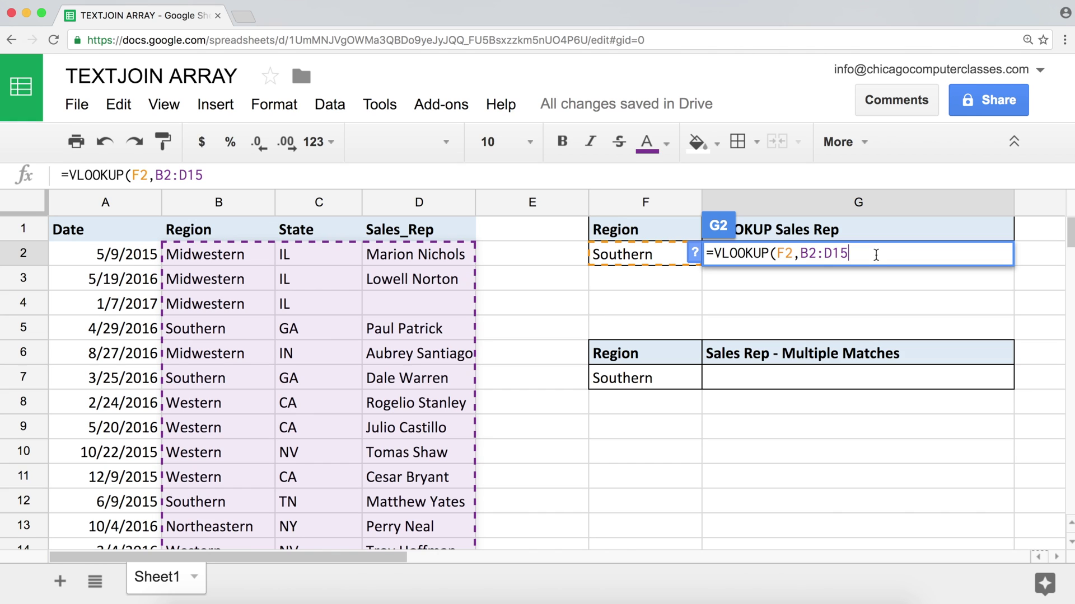
pyautogui.press('F4')
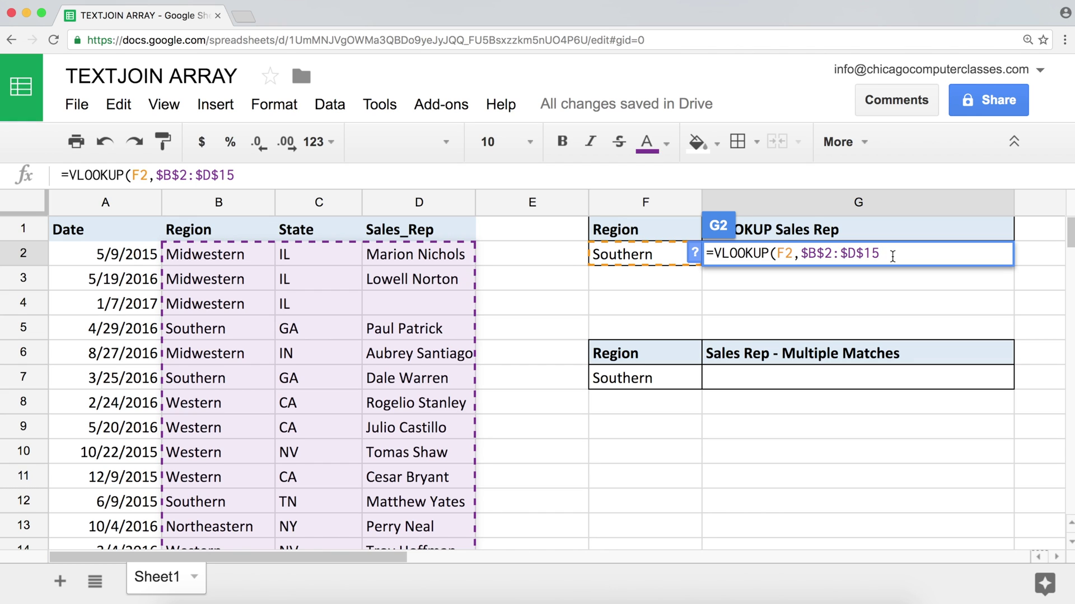
pyautogui.write(',')
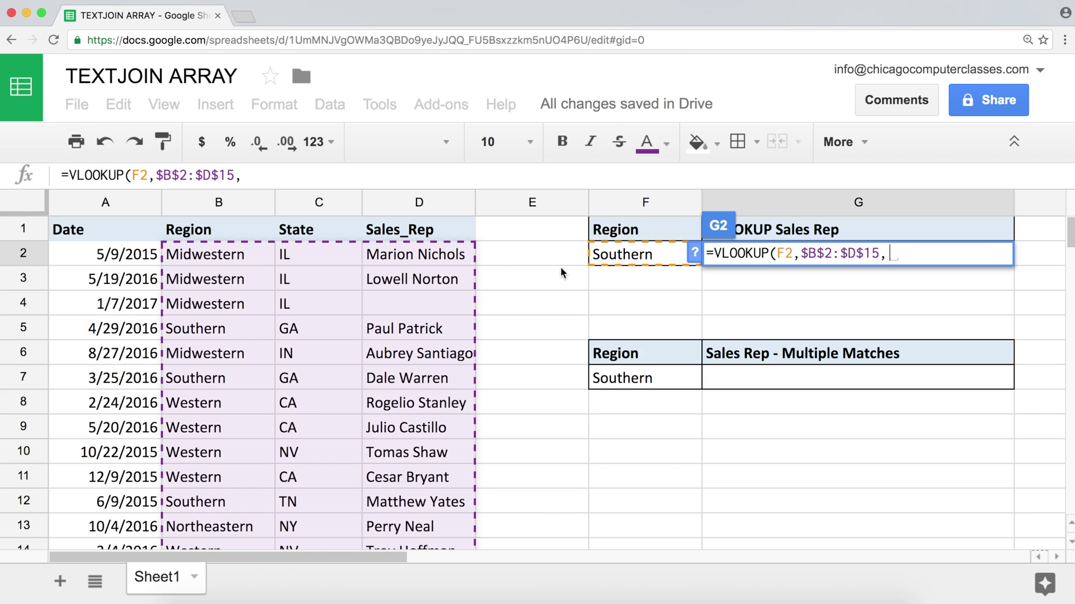
# Complete the VLOOKUP with column index 3 and exact match 0, and enter the formula.
pyautogui.write('3')
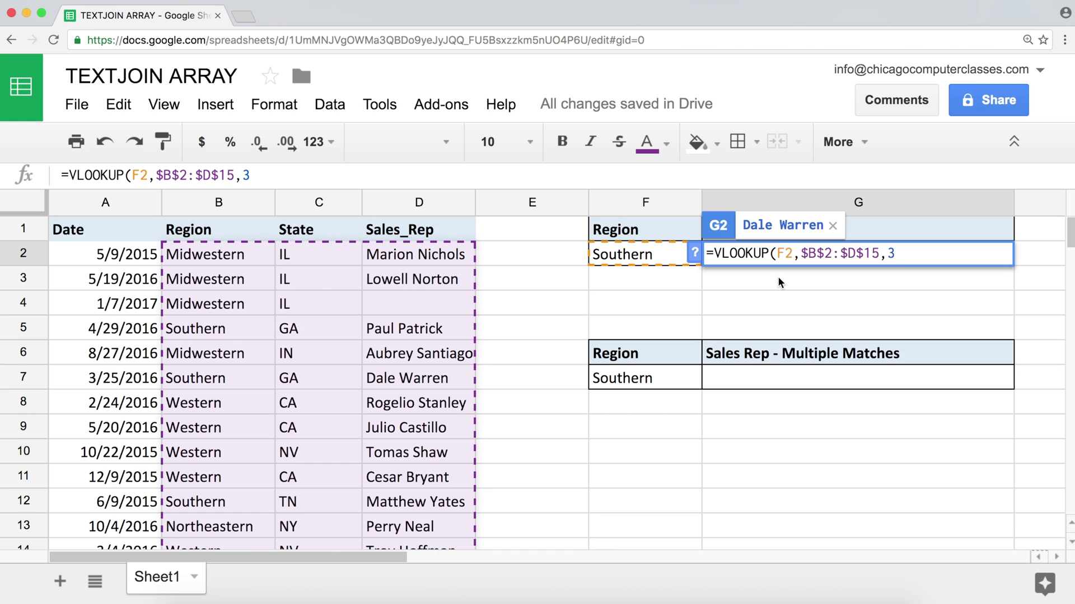
pyautogui.write(', ')
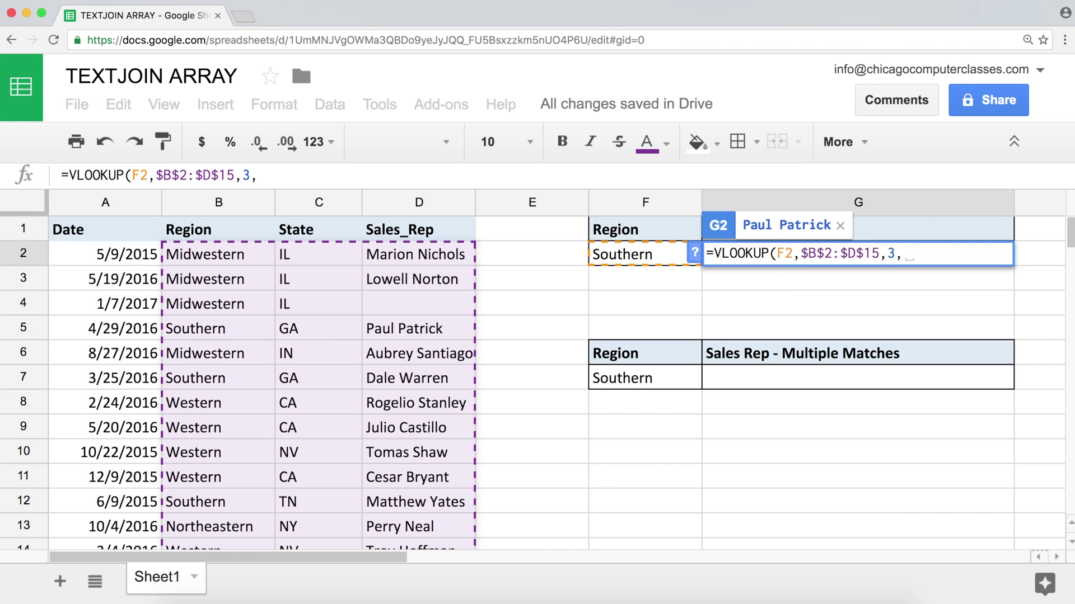
pyautogui.write('0')
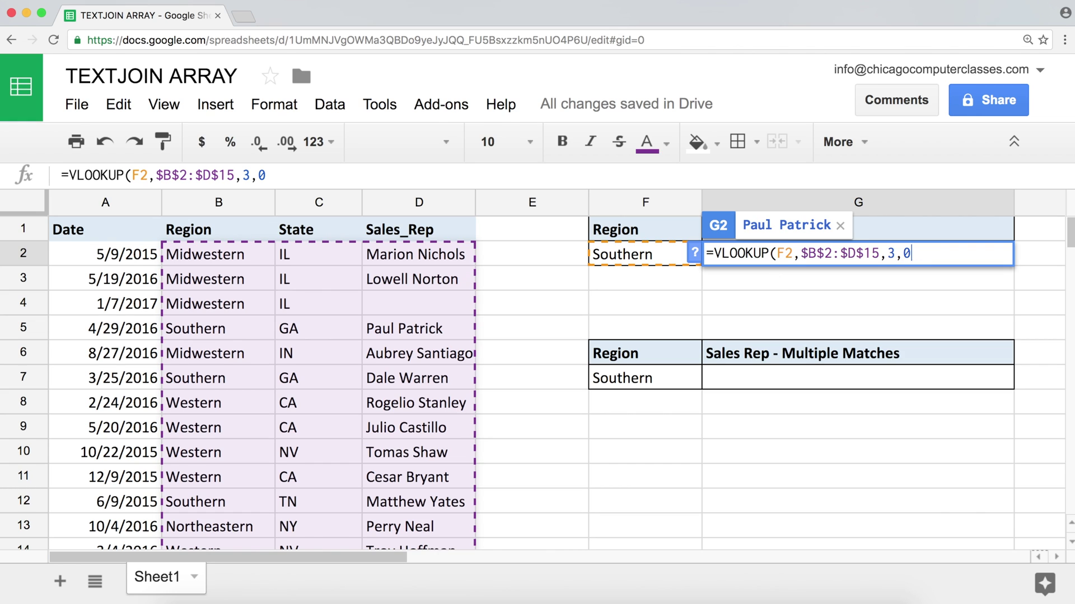
pyautogui.write(')')
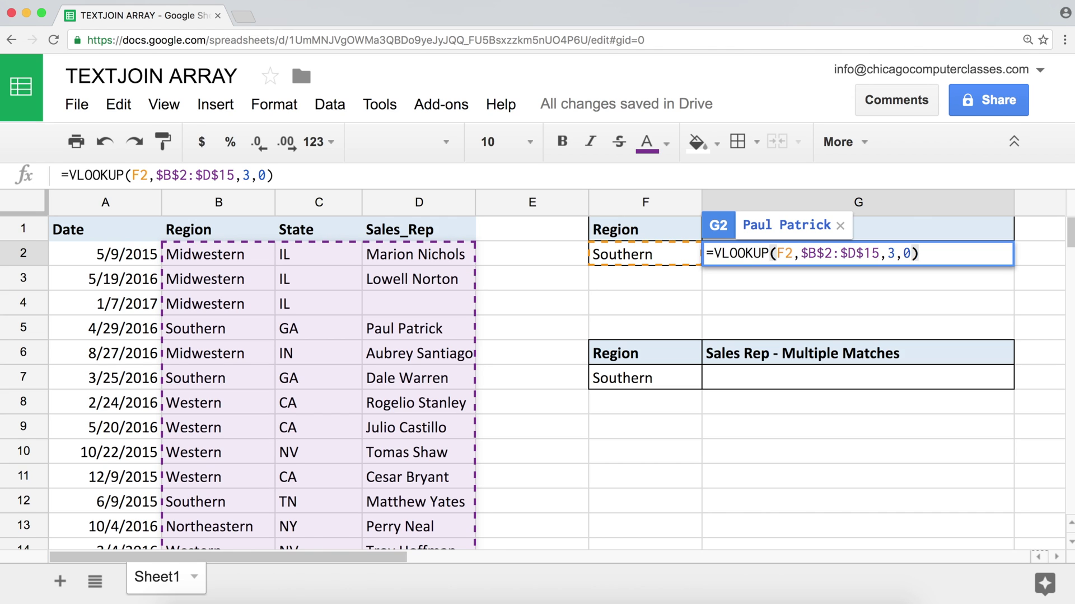
pyautogui.press('Return')
# Trace the VLOOKUP result in G2 by checking the Region column down to the first Southern row and its sales rep.
pyautogui.click(807, 253)
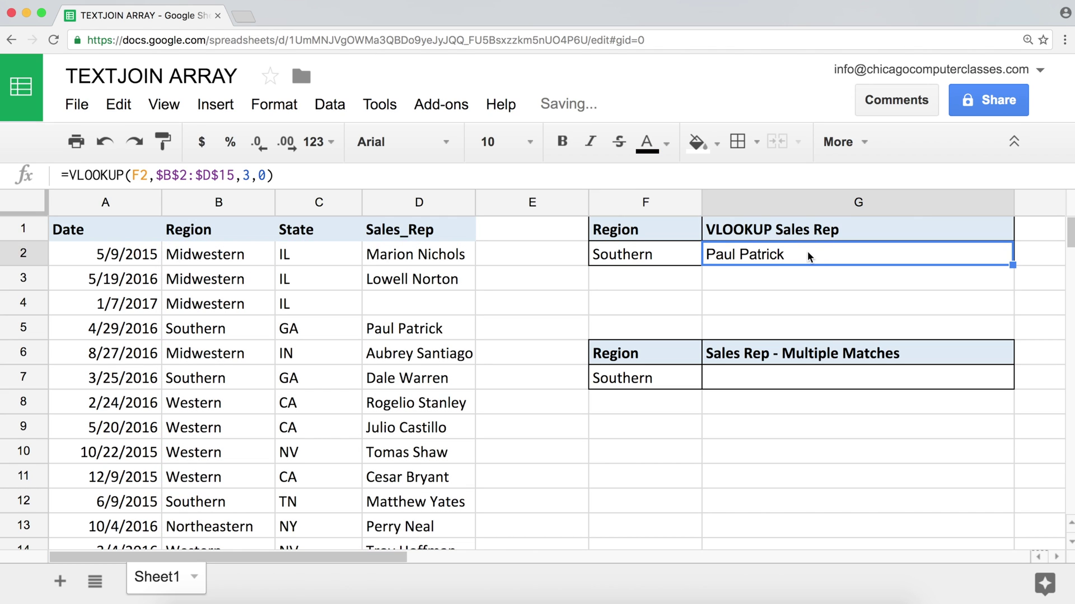
pyautogui.click(685, 253)
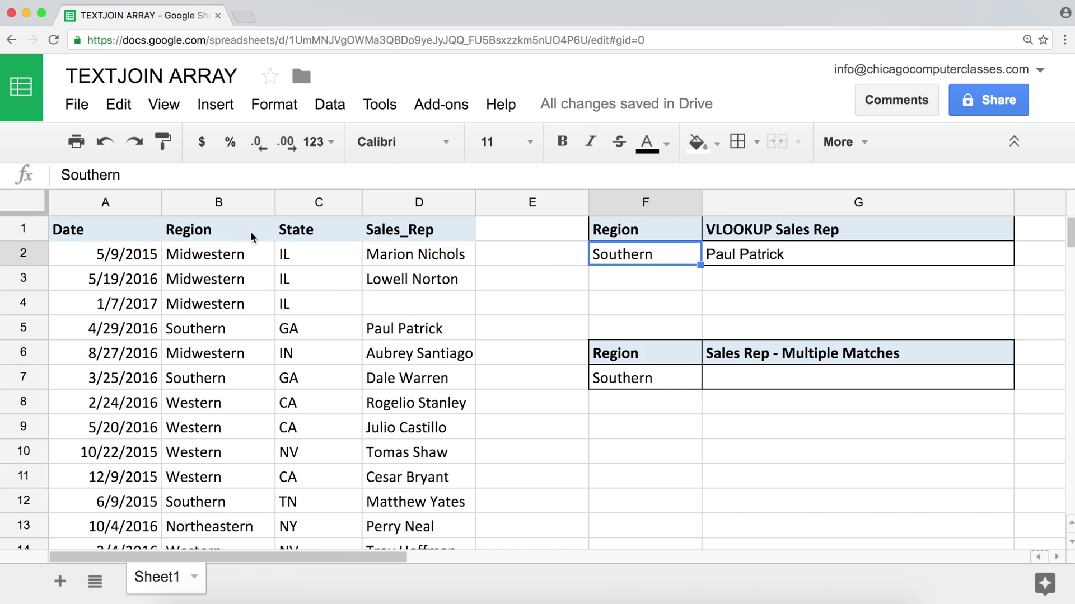
pyautogui.click(230, 230)
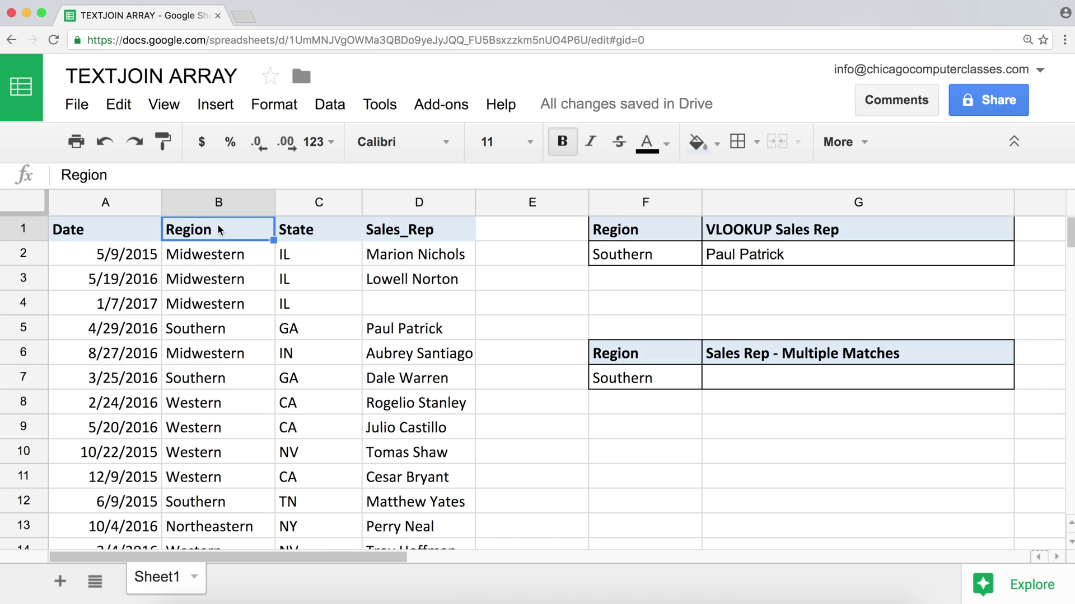
pyautogui.click(218, 256)
pyautogui.click(211, 280)
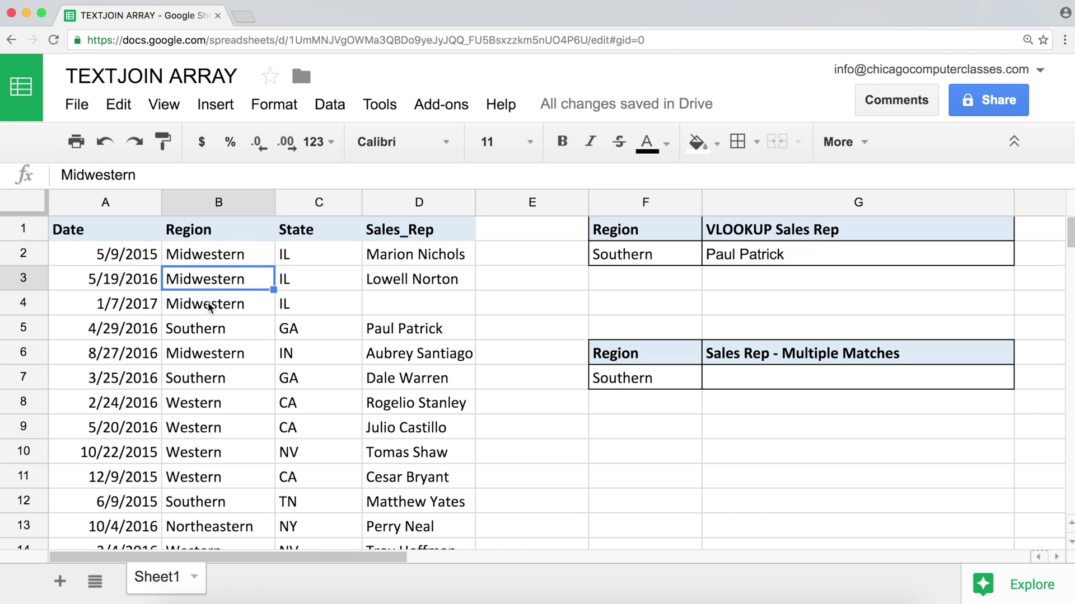
pyautogui.click(208, 302)
pyautogui.click(207, 331)
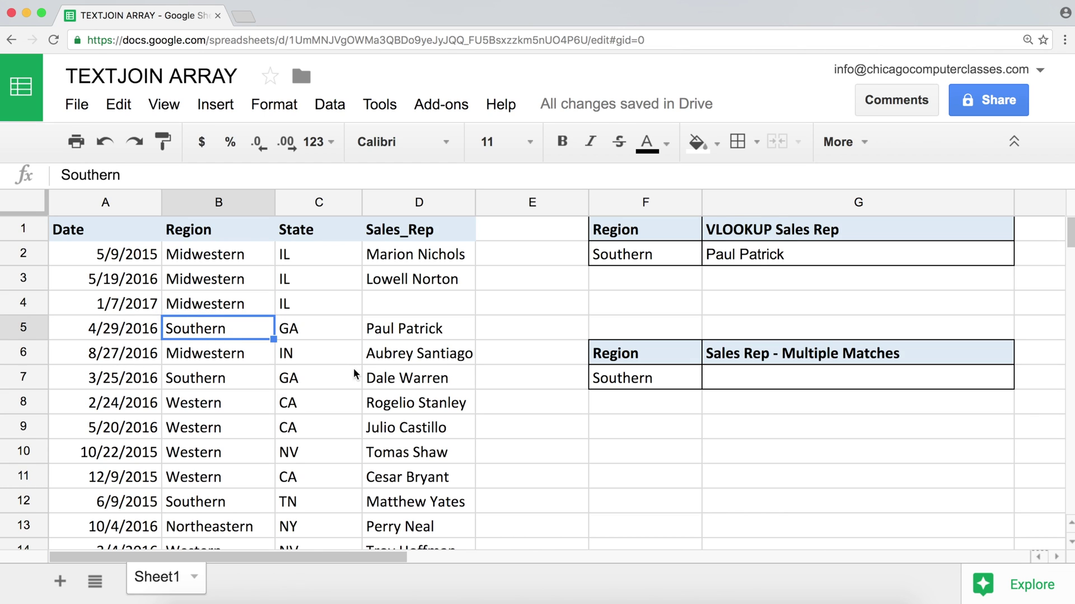
pyautogui.click(397, 332)
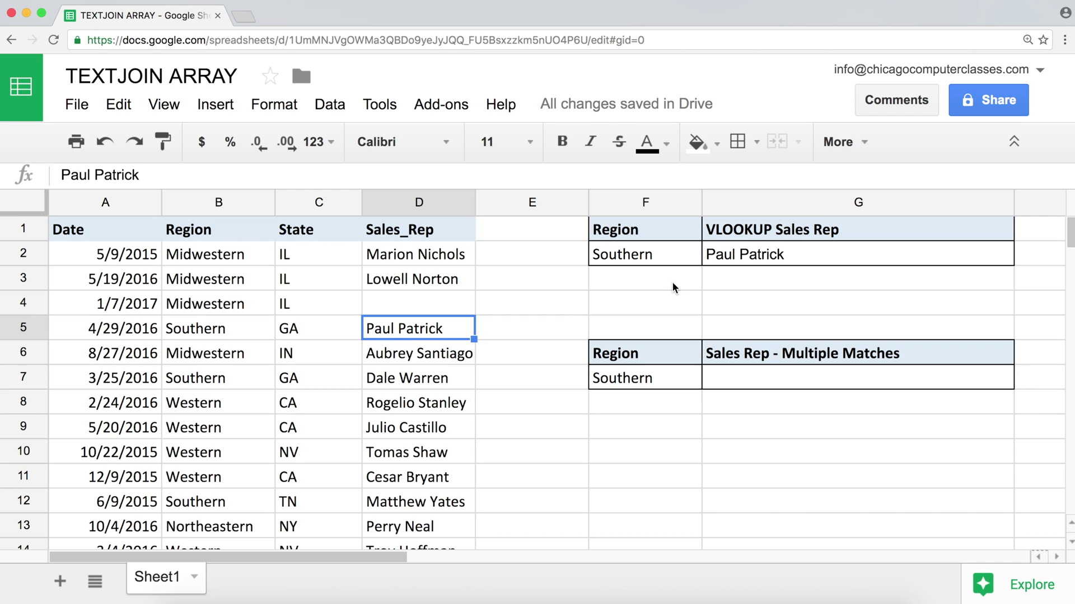
# Compare the VLOOKUP result with all the Southern rows in the Region column, in rows 5, 7 and 12.
pyautogui.click(745, 253)
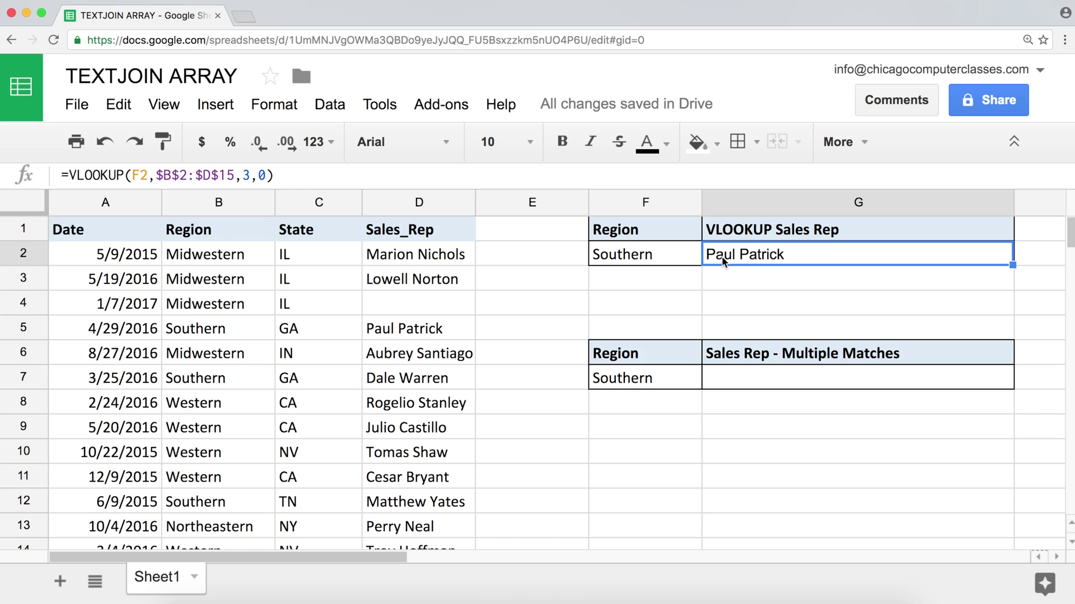
pyautogui.click(245, 330)
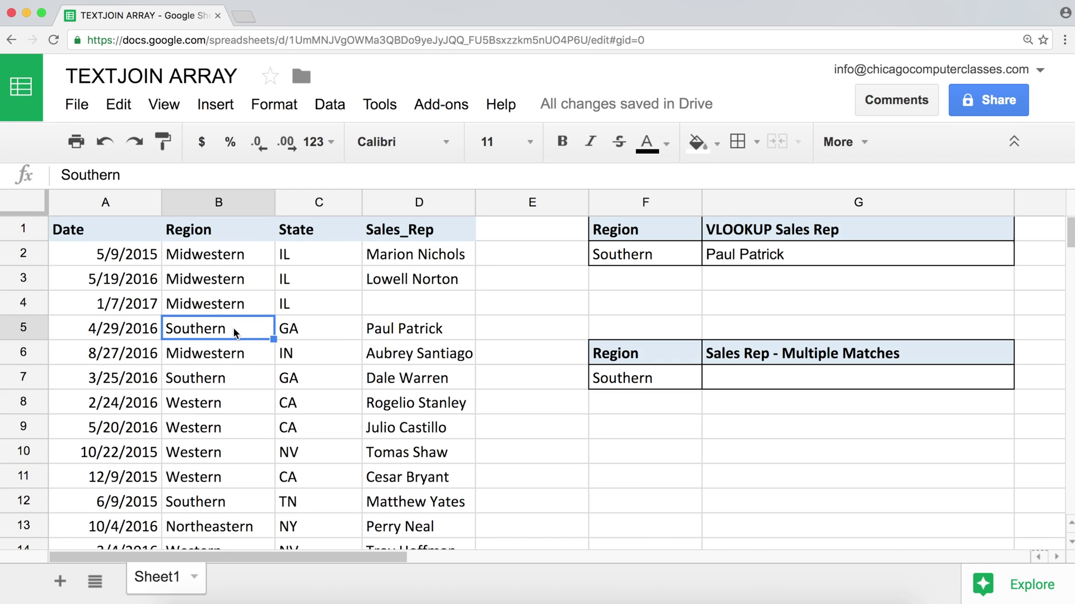
pyautogui.click(223, 375)
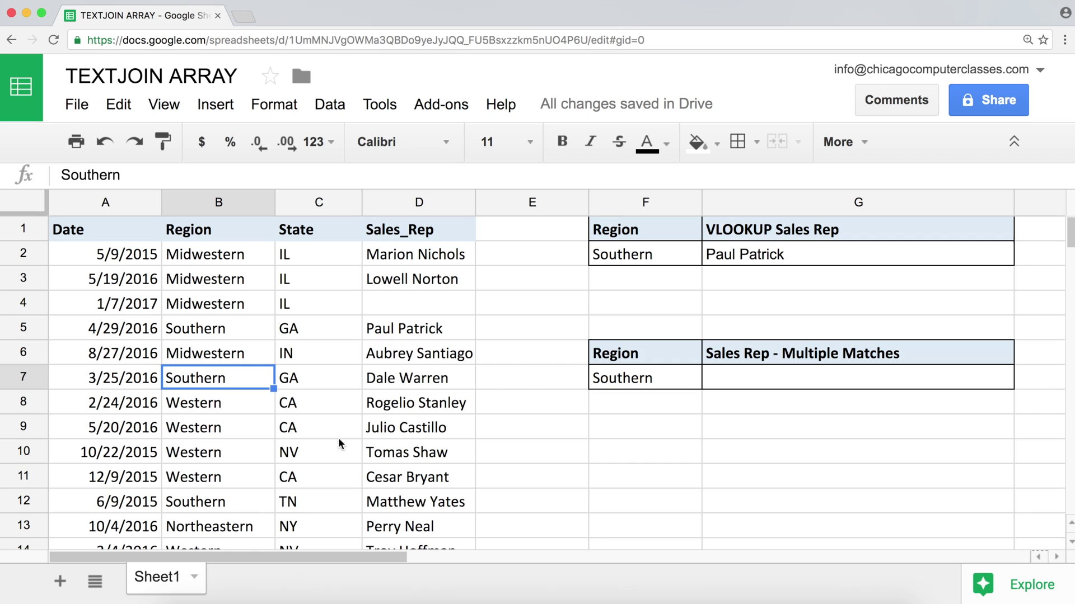
pyautogui.click(218, 497)
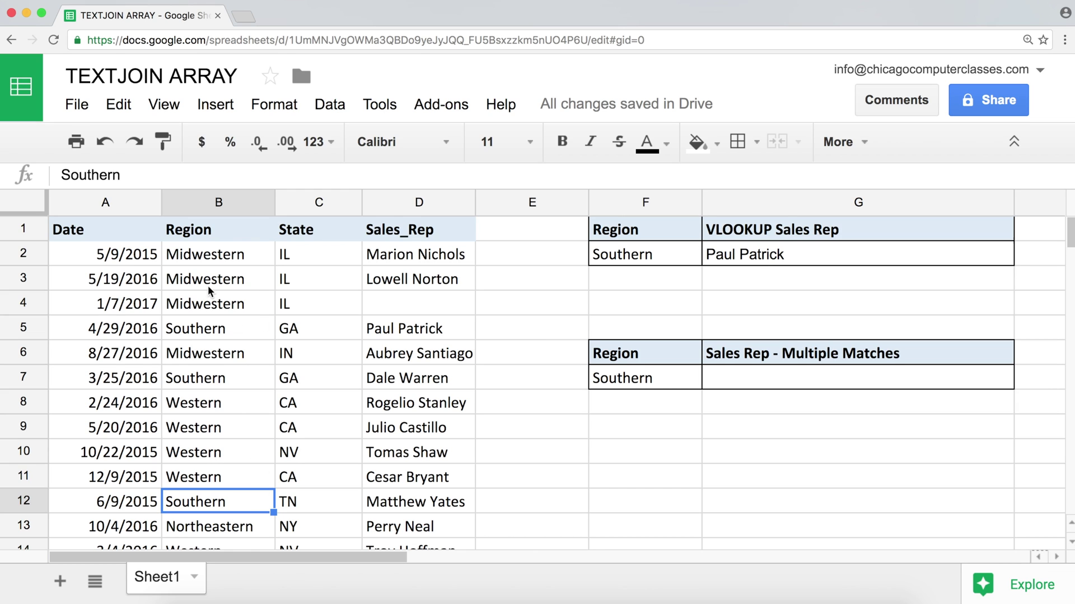
pyautogui.click(206, 332)
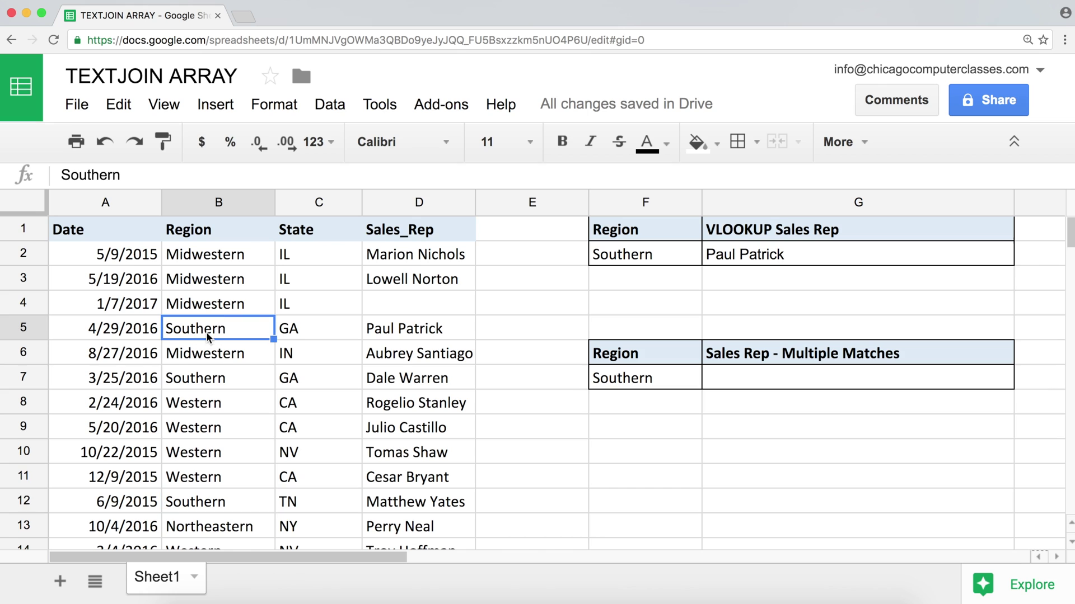
pyautogui.click(386, 335)
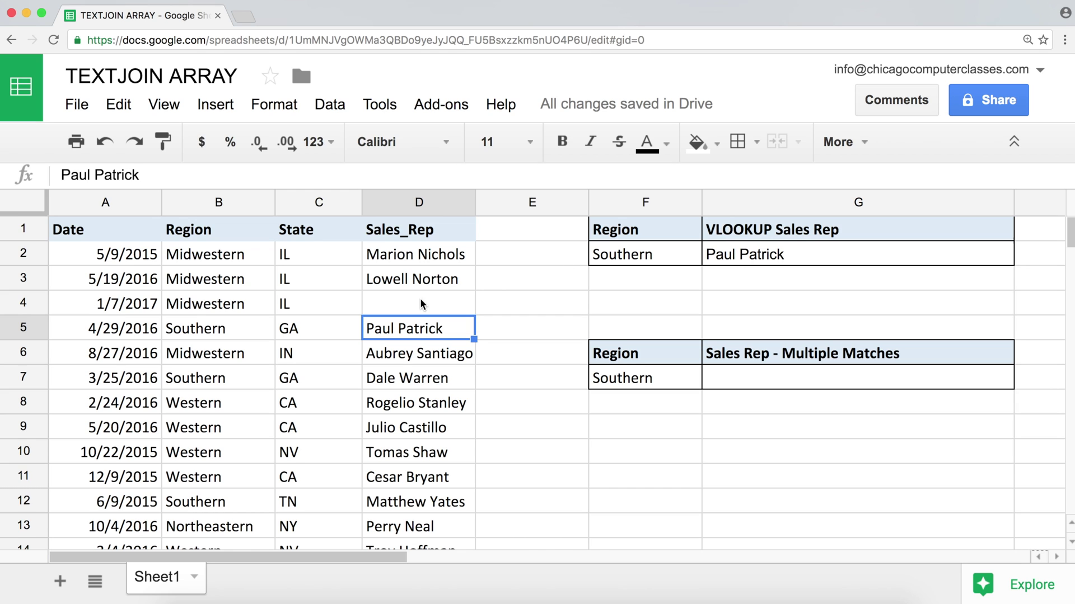
# Start a formula in G7 that compares the absolute Region range $B$2:$B$15 with the region in F7.
pyautogui.click(771, 373)
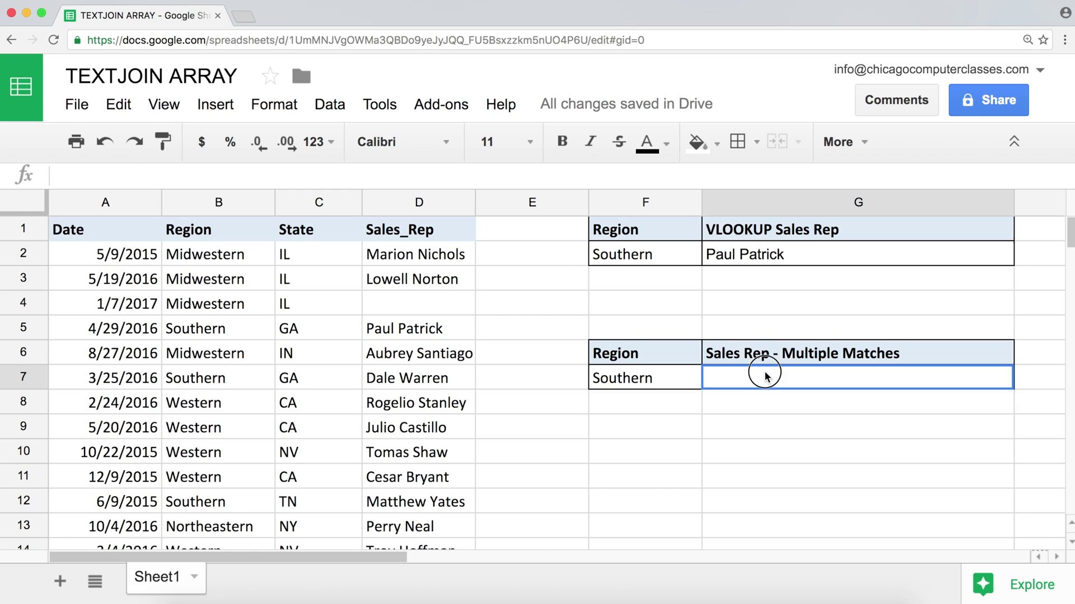
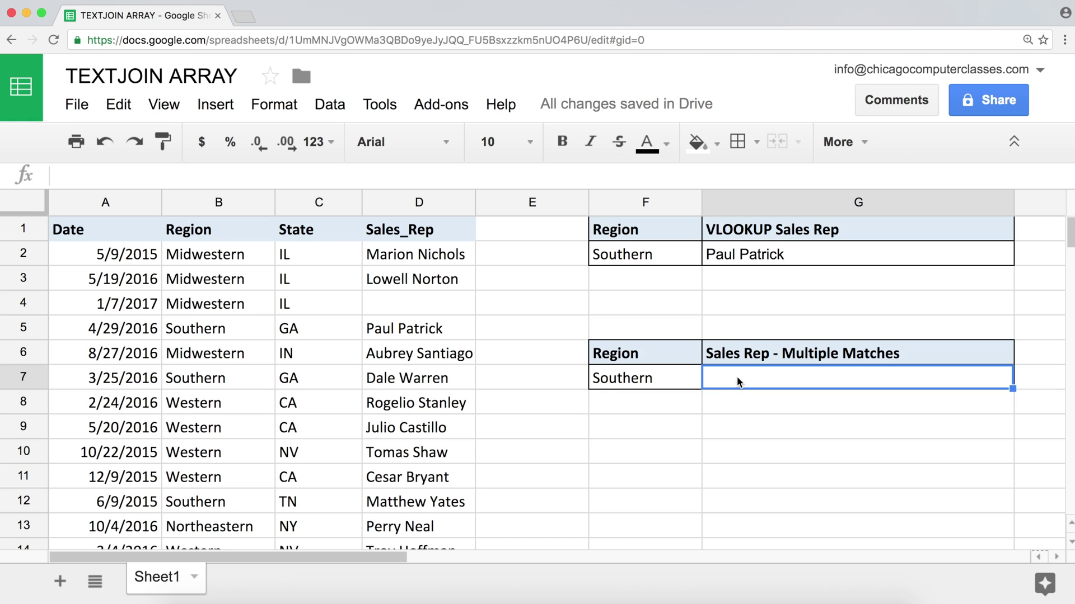
pyautogui.write('=')
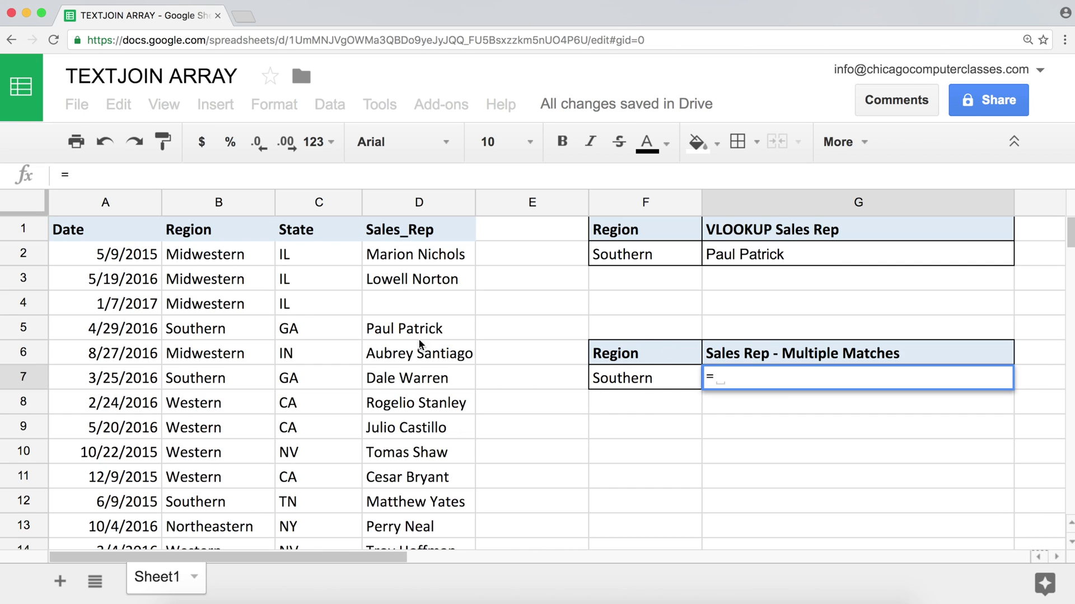
pyautogui.click(232, 256)
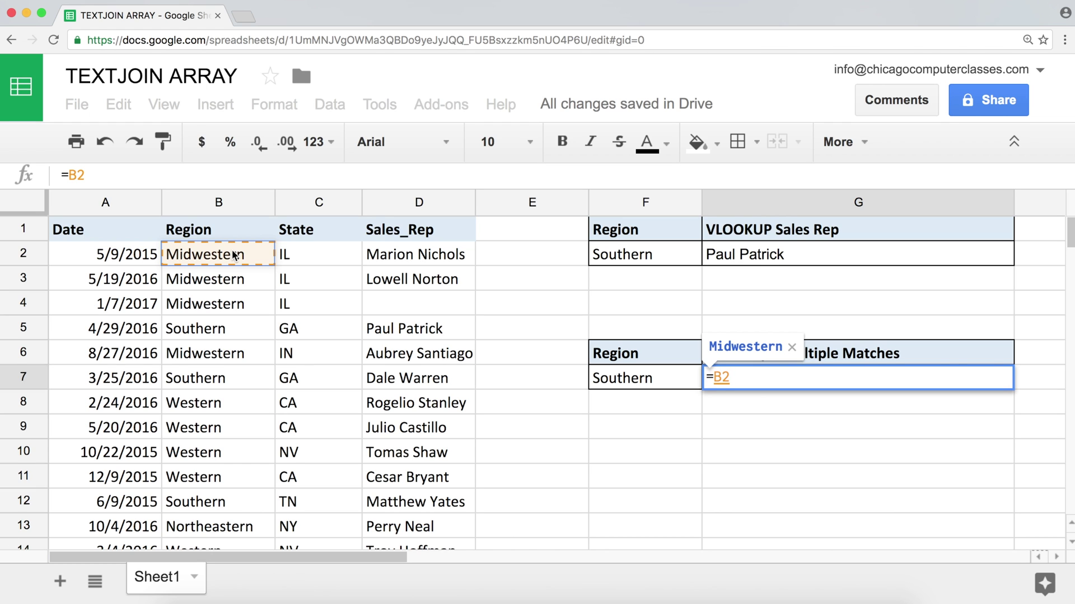
pyautogui.press('super+shift+Down')
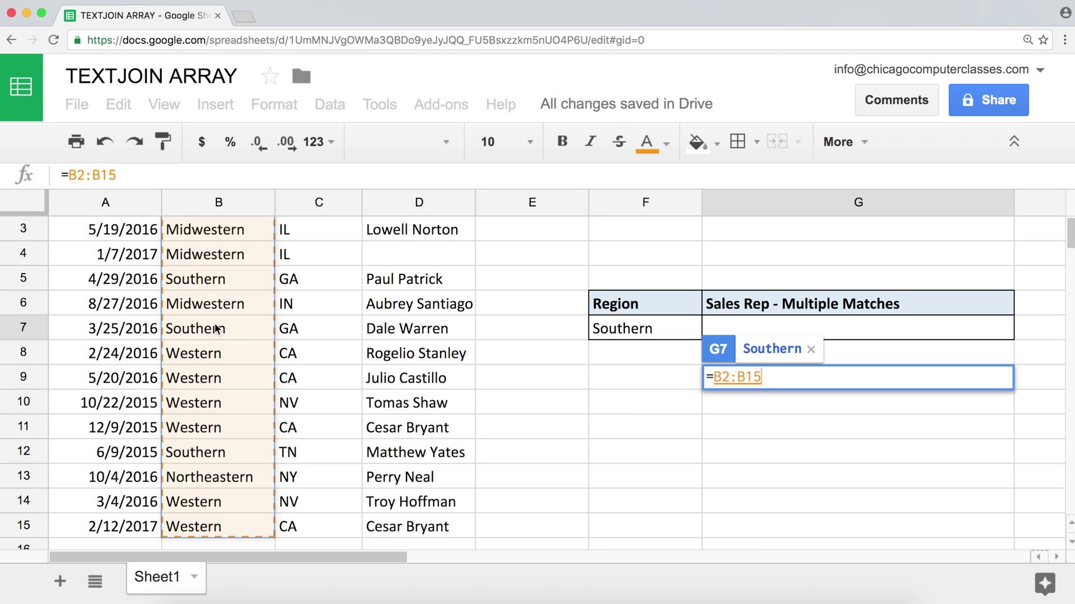
pyautogui.press('F4')
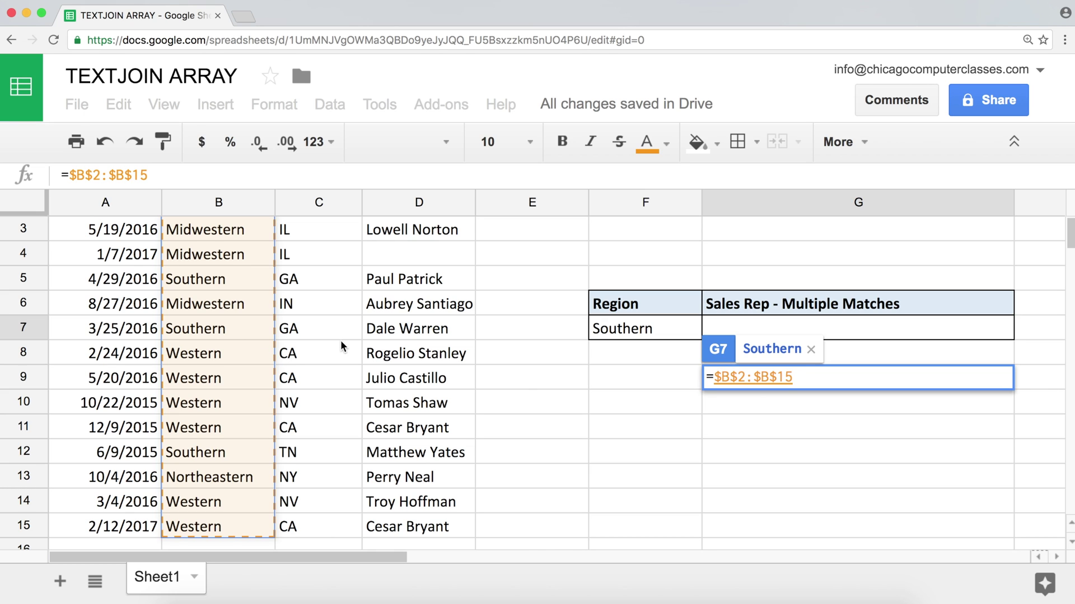
pyautogui.write('=')
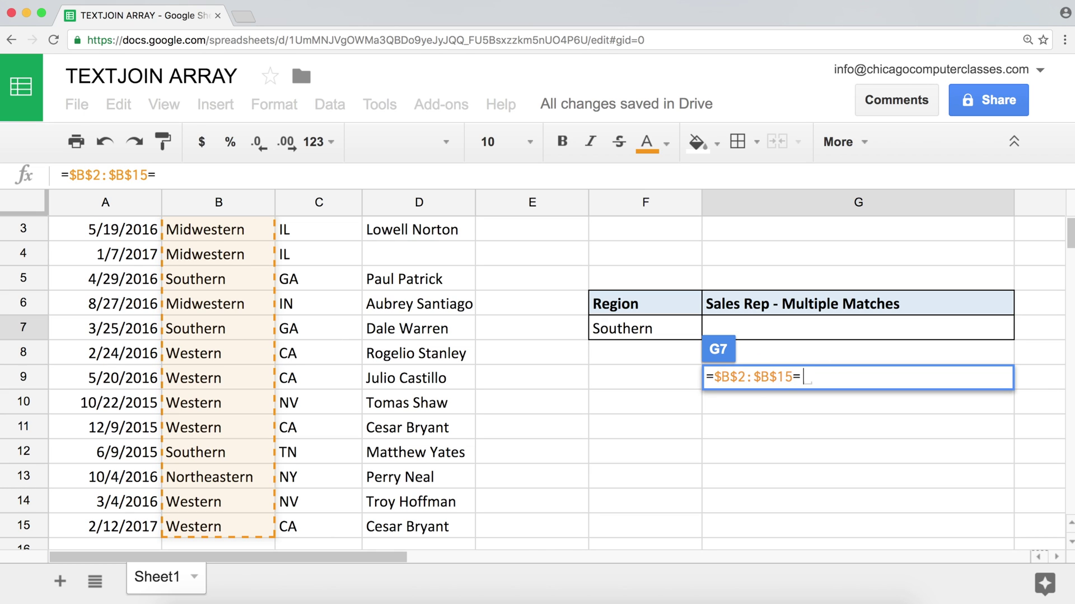
pyautogui.click(659, 334)
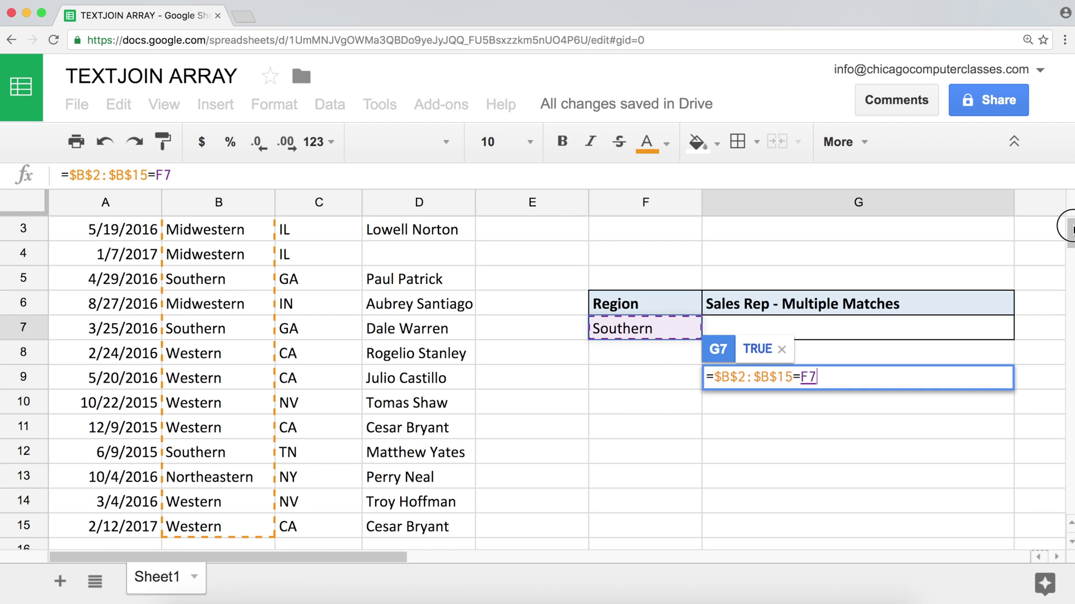
pyautogui.scroll(2, 1067, 227)
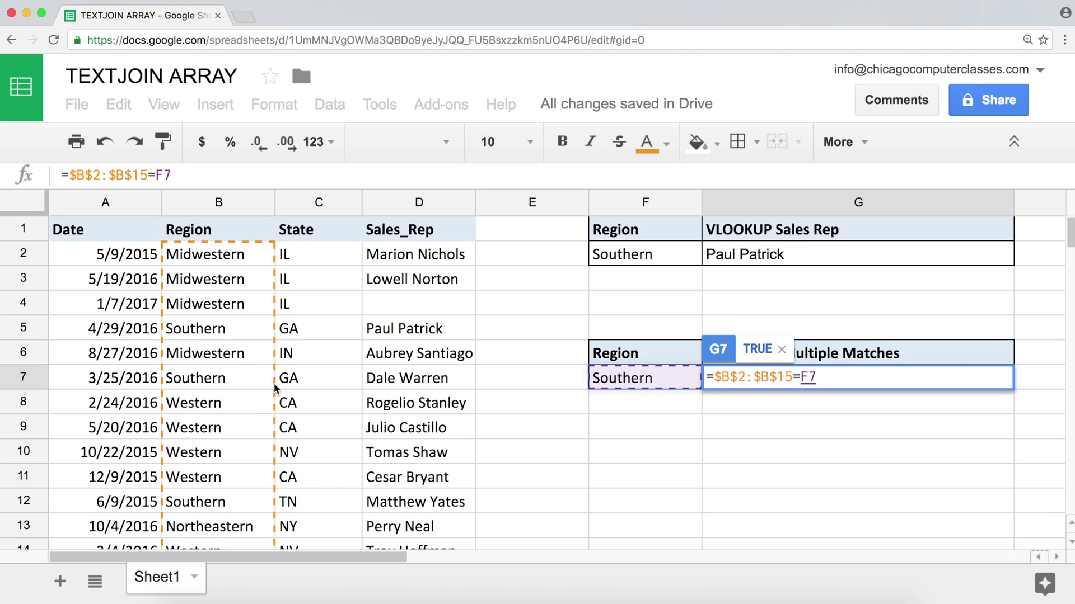
# Wrap the comparison in an IF function with the absolute Sales_Rep range $D$2:$D$15 as its value if true.
pyautogui.click(711, 378)
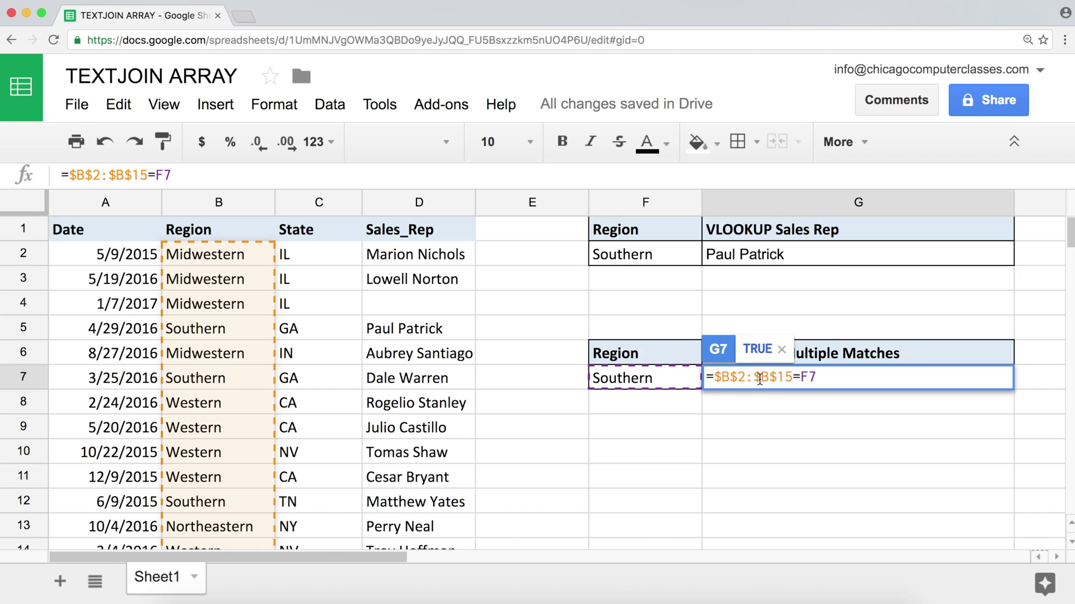
pyautogui.write('IF(')
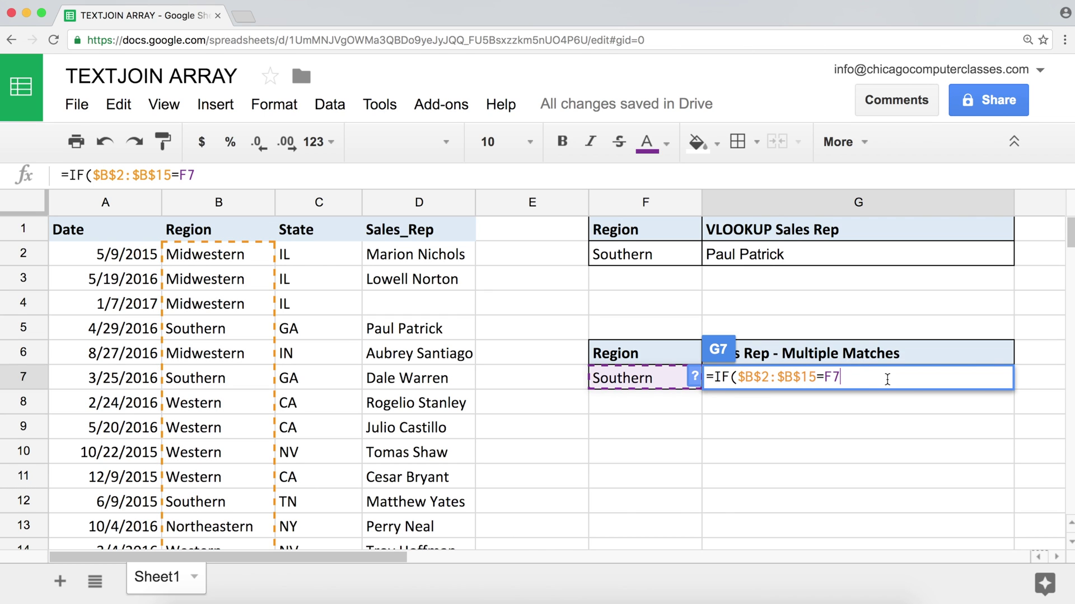
pyautogui.write(',')
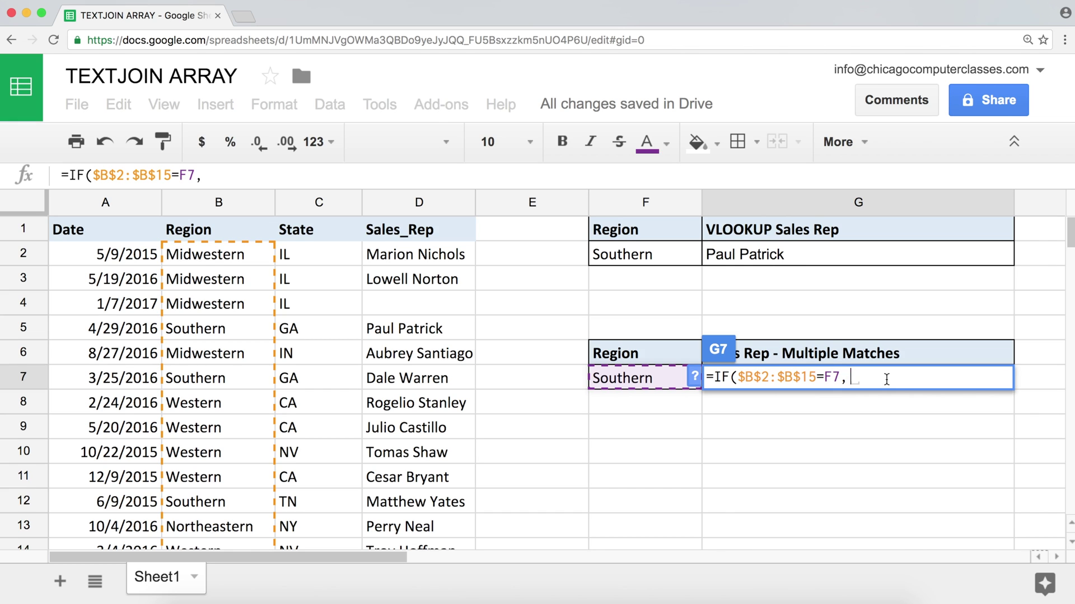
pyautogui.click(868, 379)
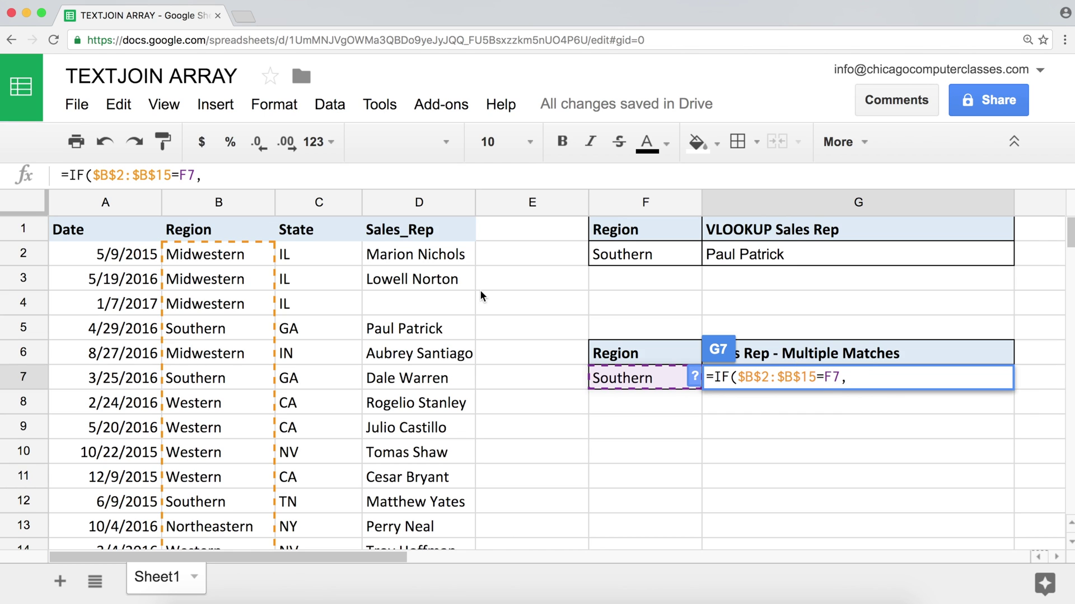
pyautogui.click(429, 257)
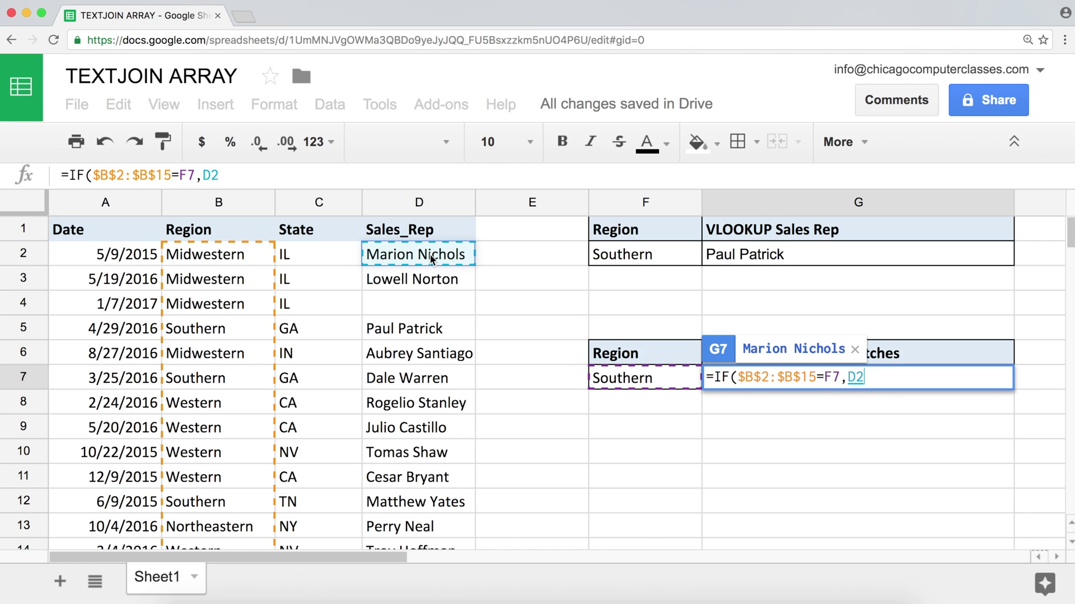
pyautogui.moveTo(431, 258); pyautogui.dragTo(430, 280)
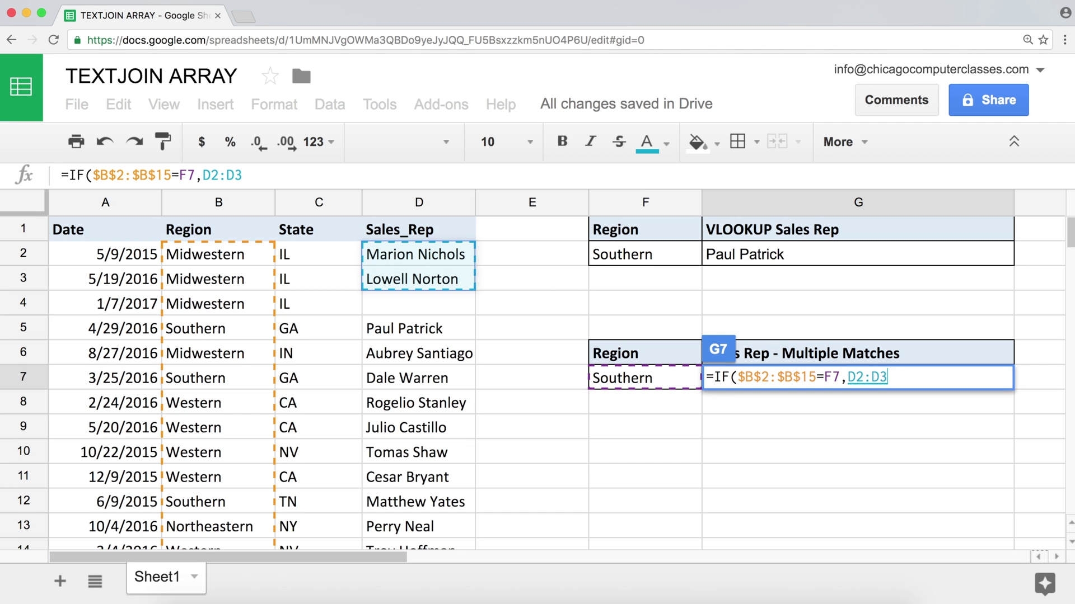
pyautogui.moveTo(431, 280); pyautogui.dragTo(431, 535)
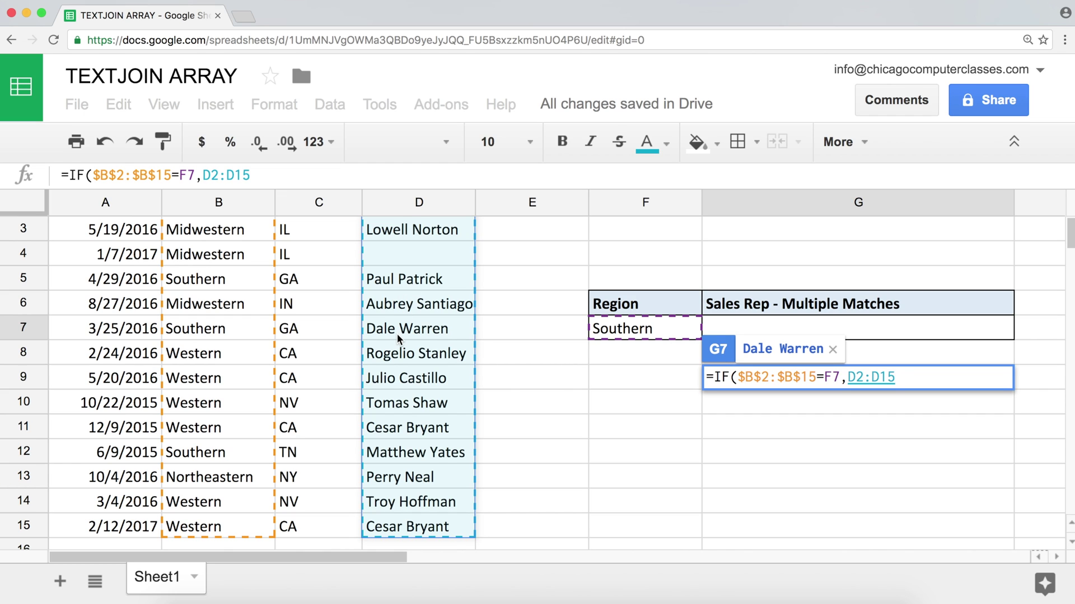
pyautogui.press('F4')
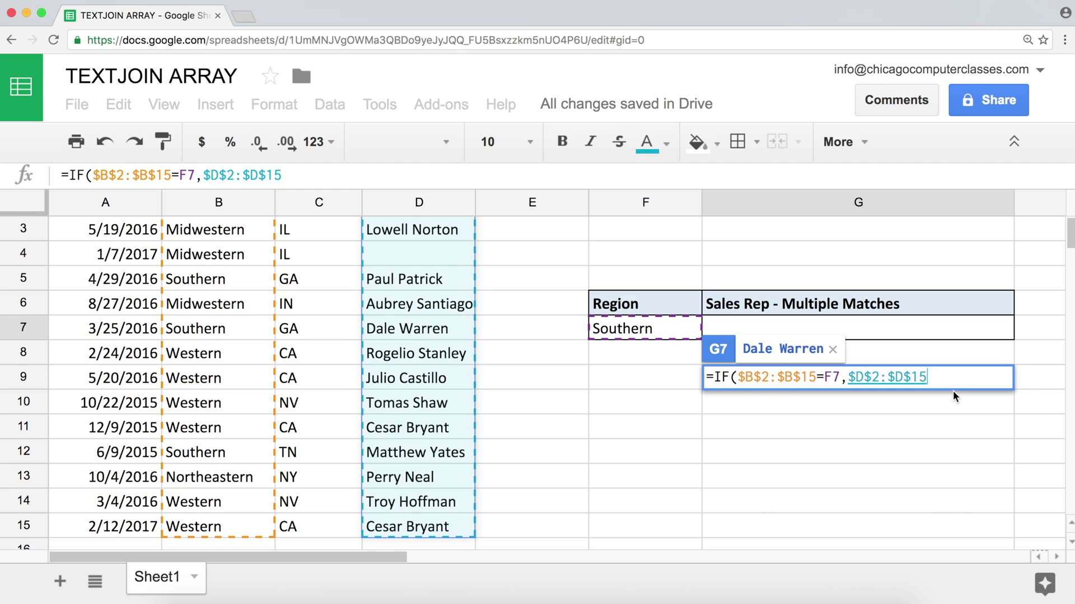
# Close the IF function without a value if false and enter the formula in G7.
pyautogui.write(',')
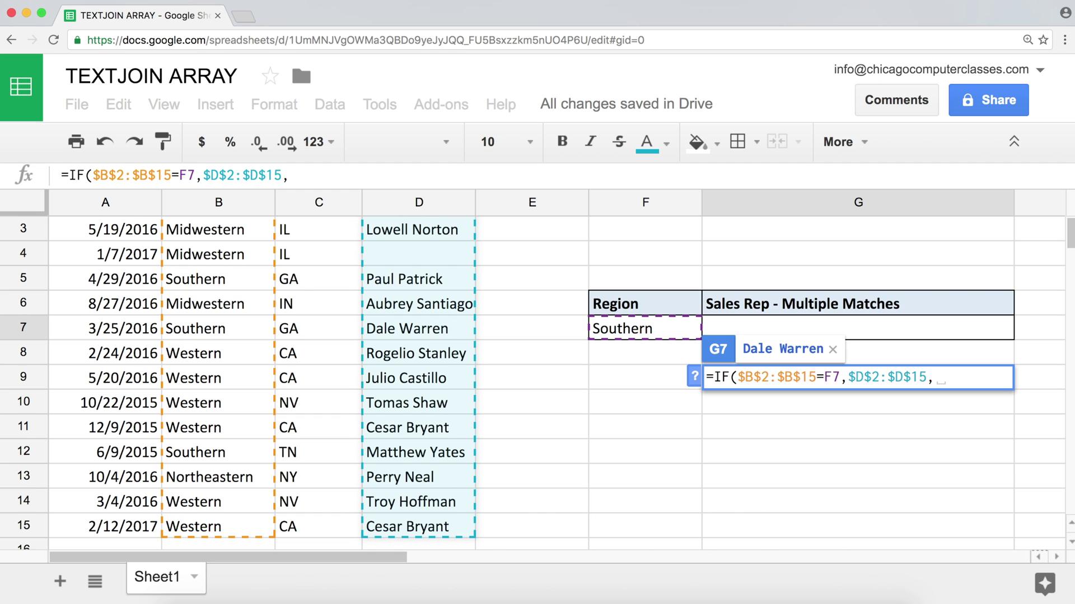
pyautogui.press('BackSpace')
pyautogui.write(')')
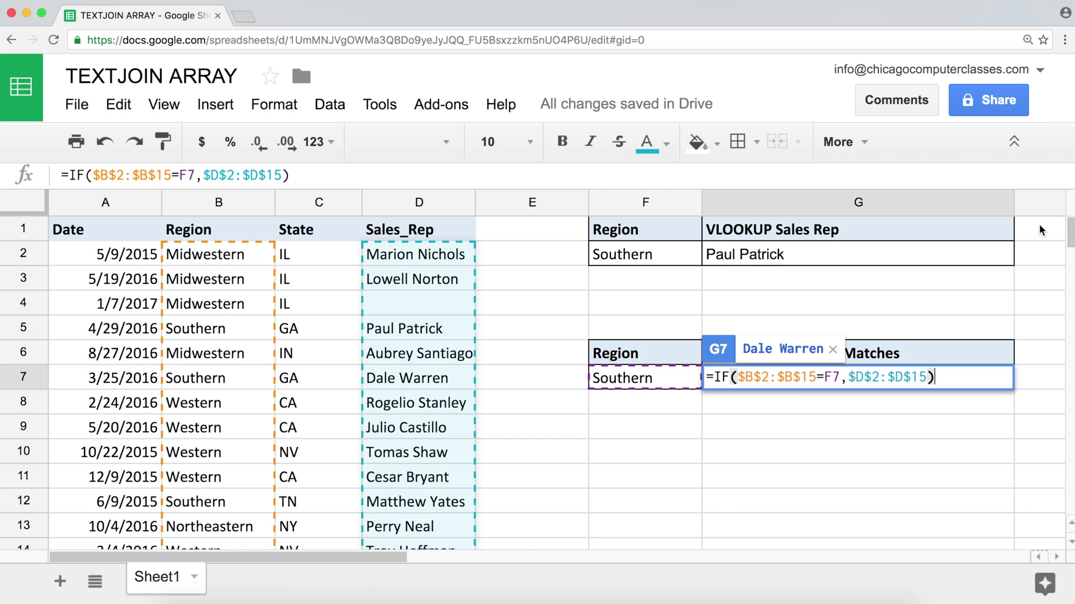
pyautogui.click(960, 381)
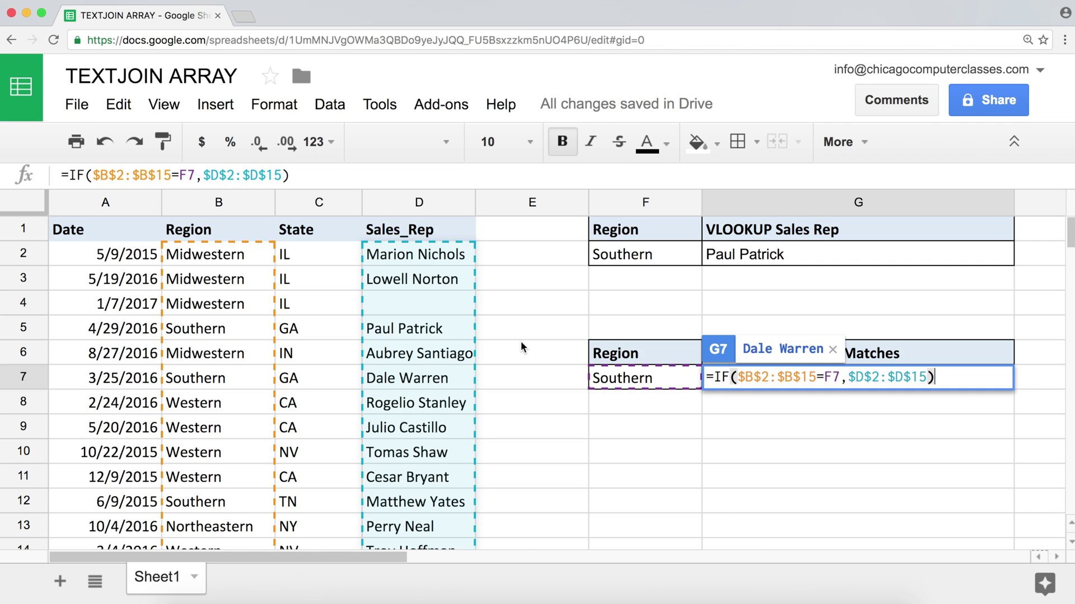
pyautogui.press('Return')
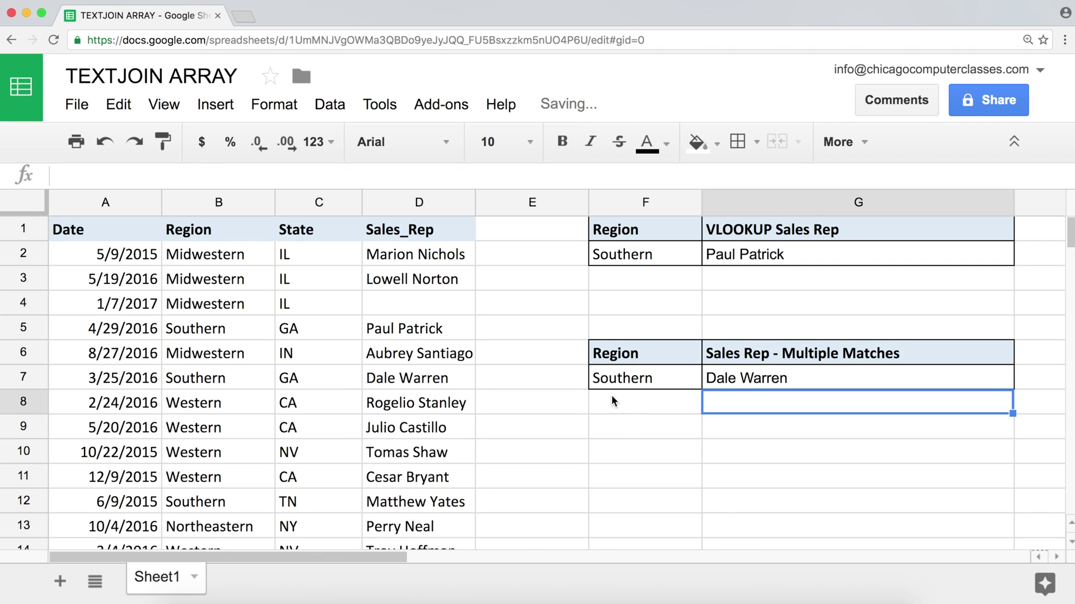
# Start a TEXTJOIN formula in G9, below the multiple-matches table.
pyautogui.click(620, 413)
pyautogui.click(621, 437)
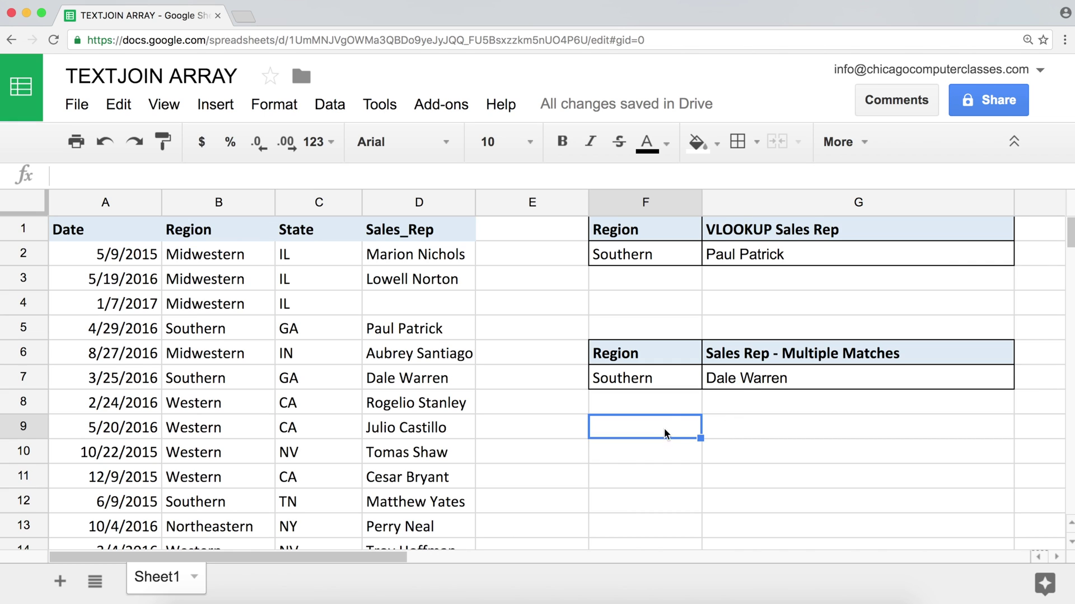
pyautogui.click(728, 427)
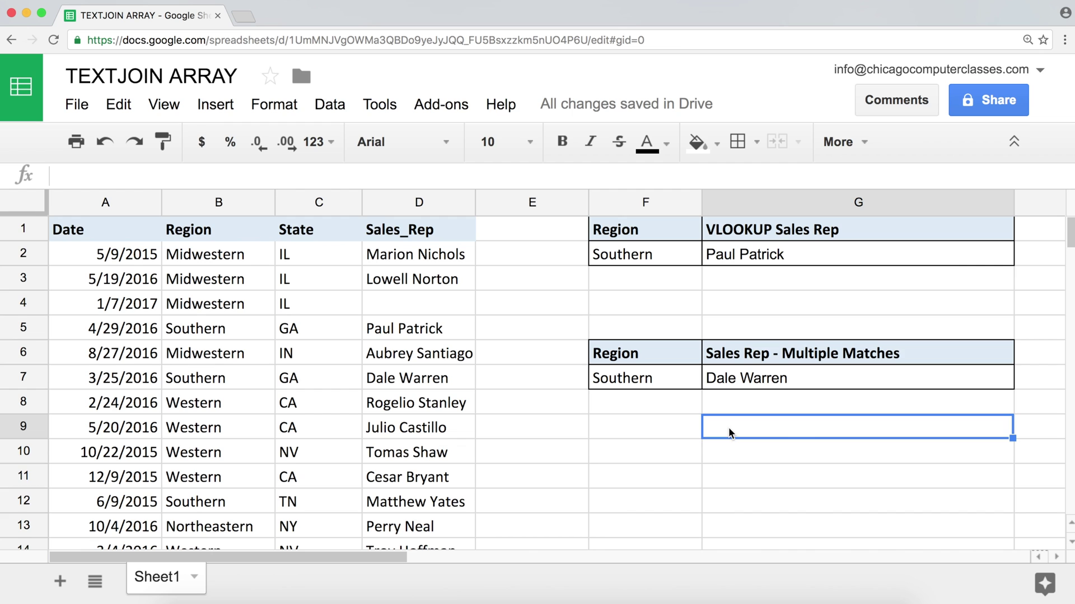
pyautogui.write('=t')
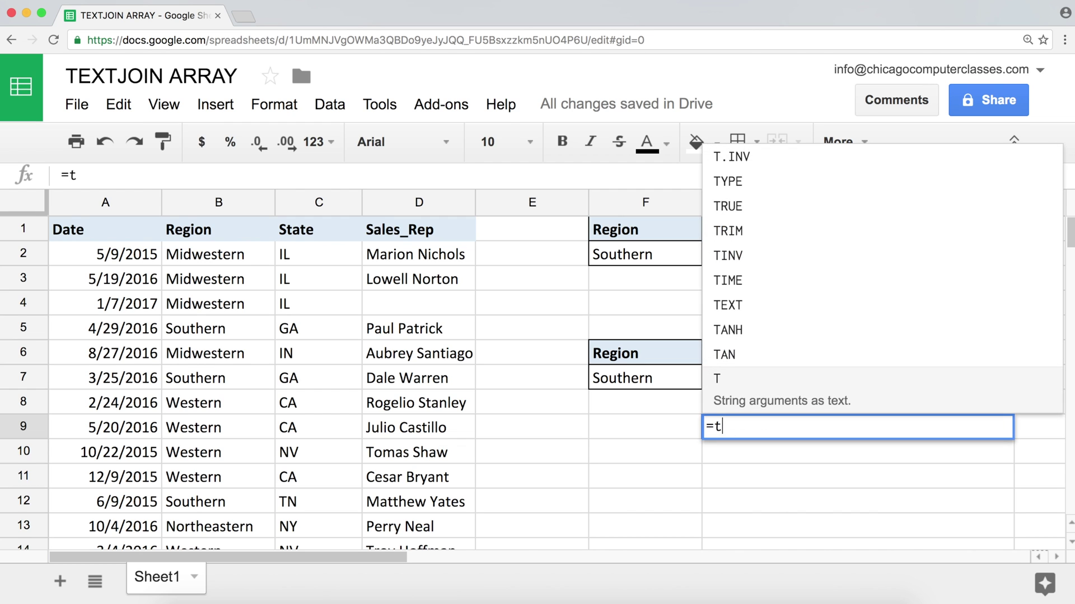
pyautogui.press('BackSpace')
pyautogui.write('TE')
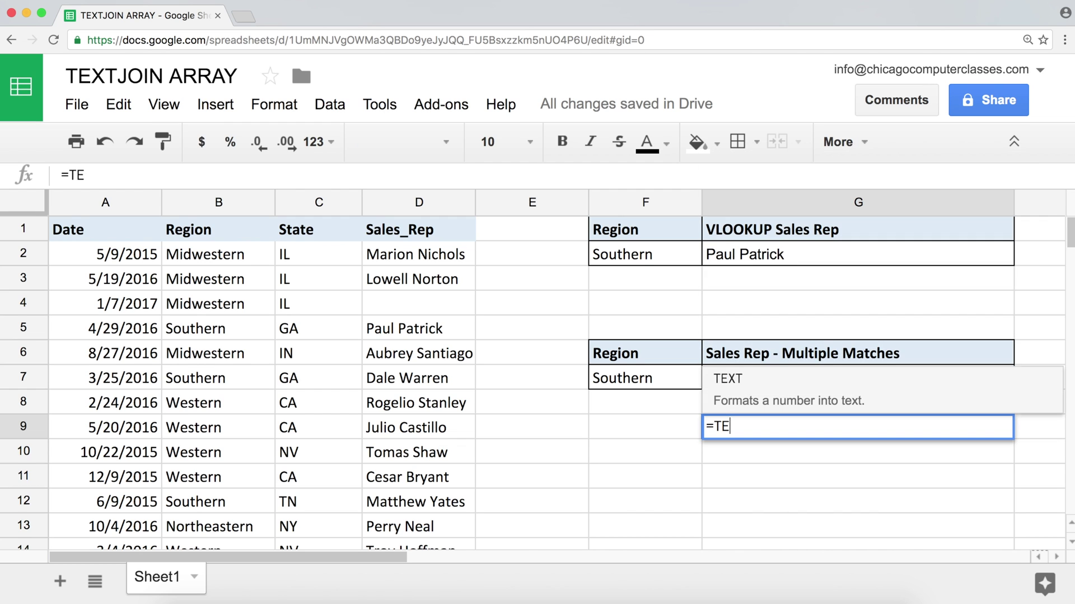
pyautogui.write('XTJOIN')
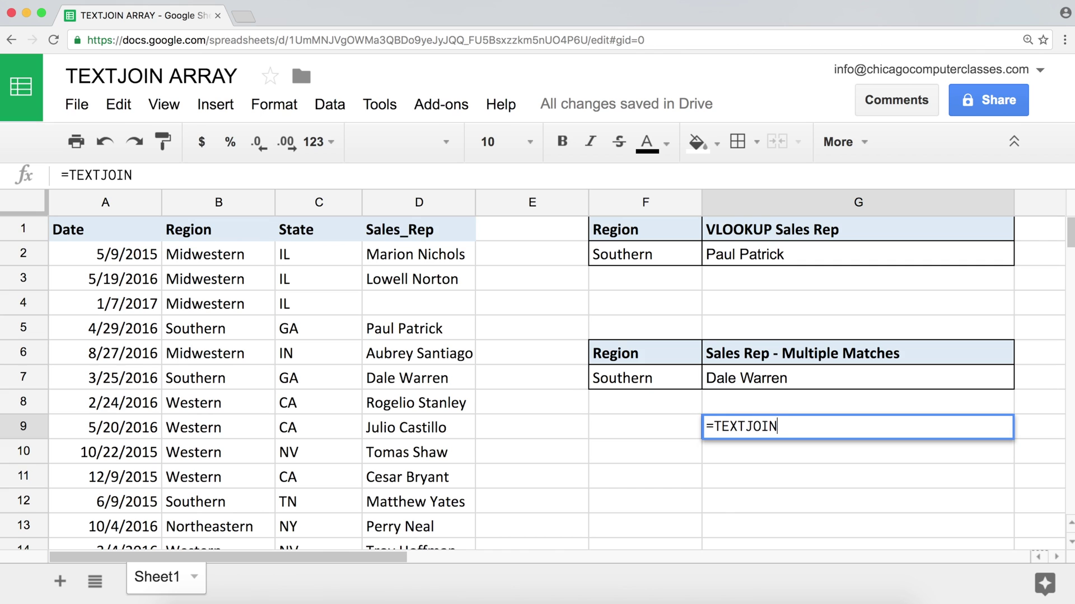
pyautogui.write('(')
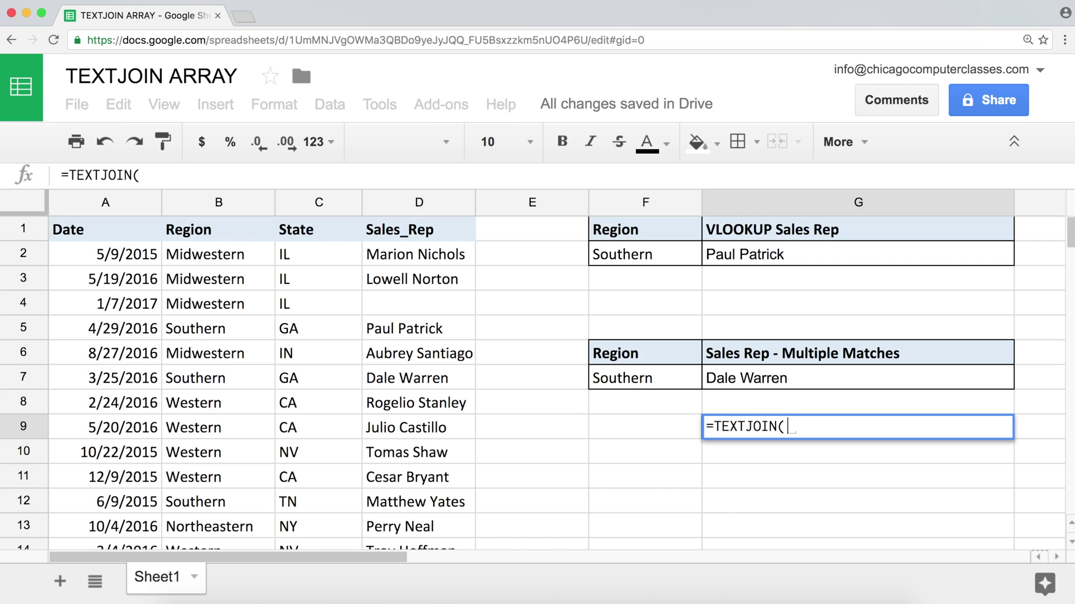
# Give TEXTJOIN the delimiter ", " and set its ignore-empty argument to FALSE.
pyautogui.click(789, 427)
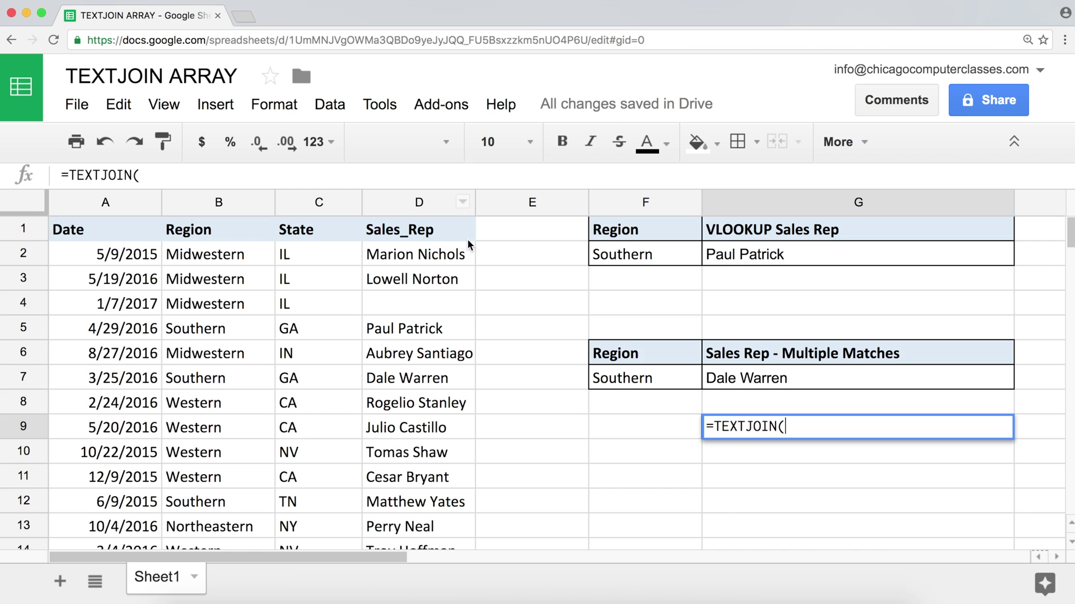
pyautogui.write('", "')
pyautogui.write(',')
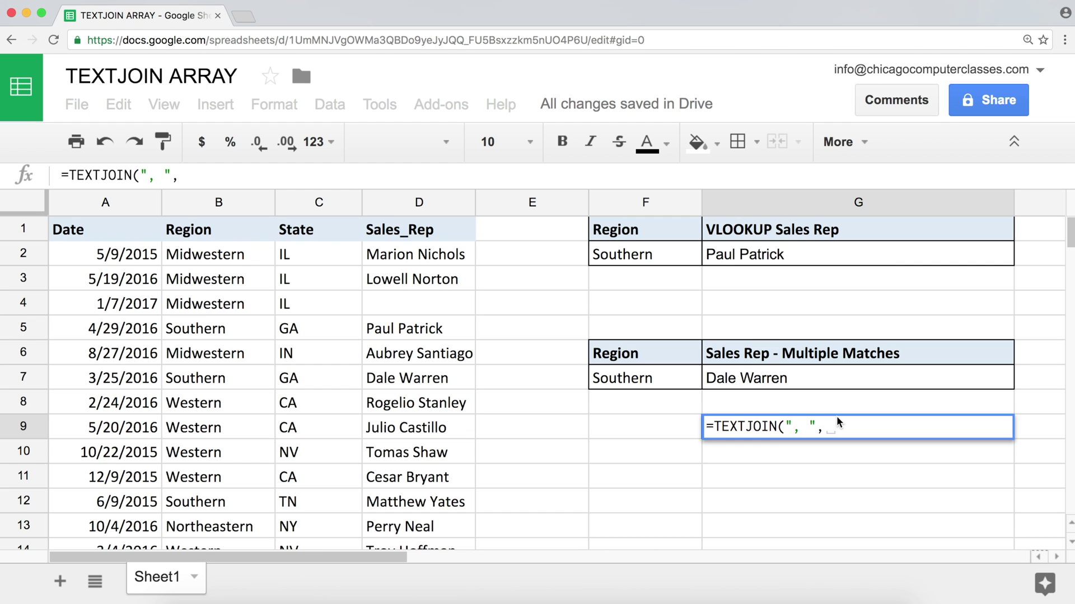
pyautogui.write('FALSE')
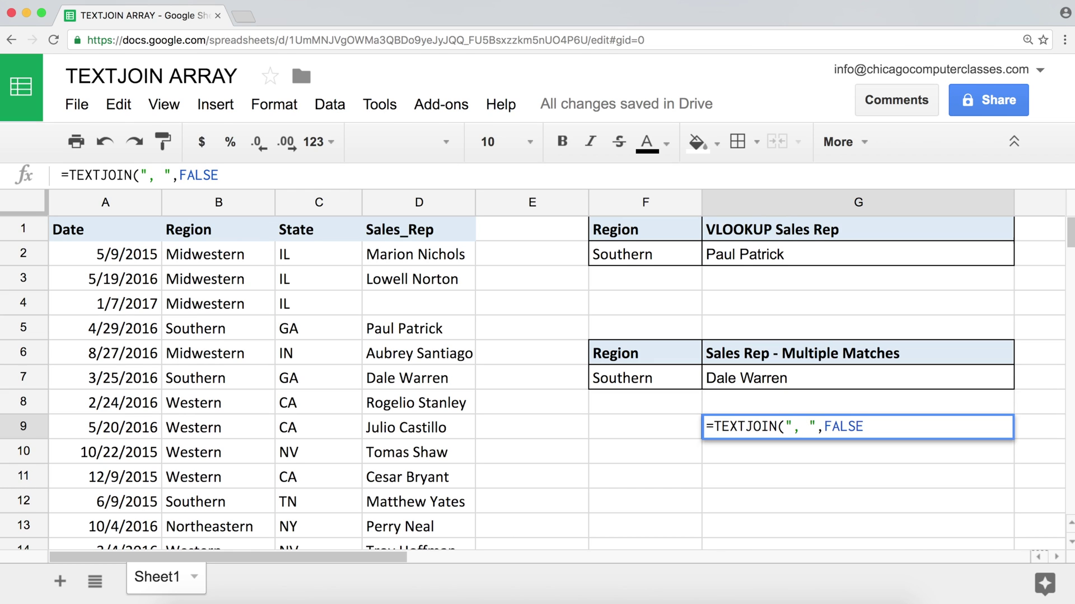
pyautogui.write(',')
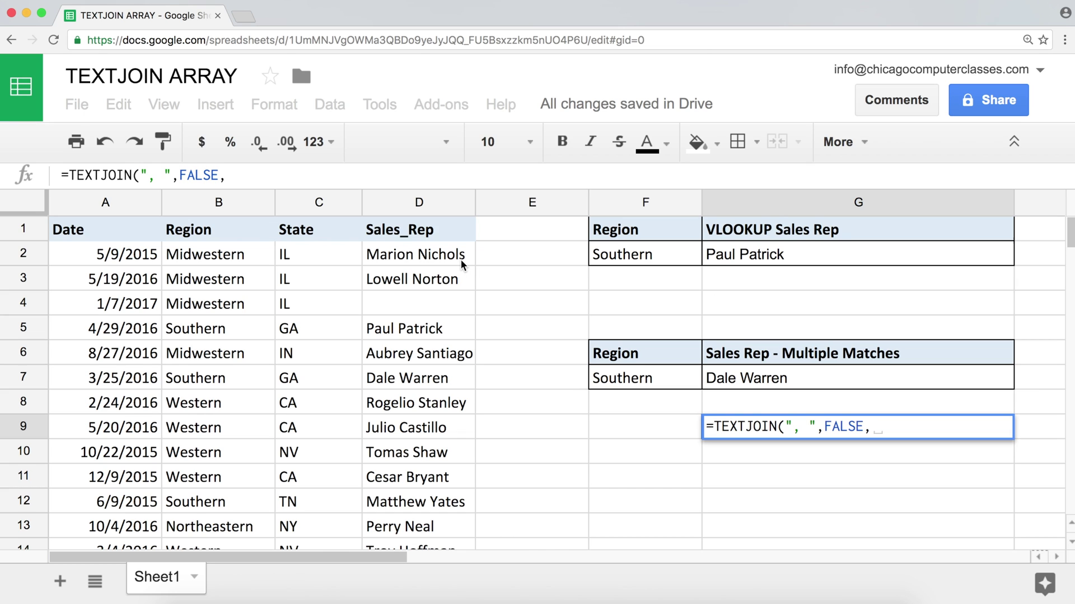
# Use the sales reps in D2:D5 as the text to join and enter the TEXTJOIN formula.
pyautogui.moveTo(461, 260); pyautogui.dragTo(439, 322)
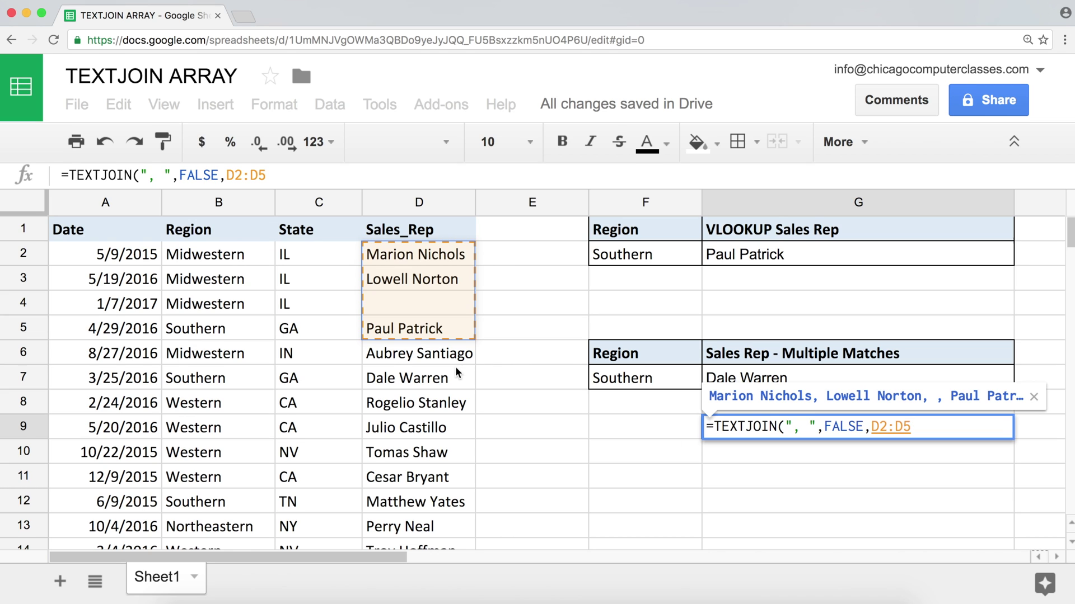
pyautogui.write(')')
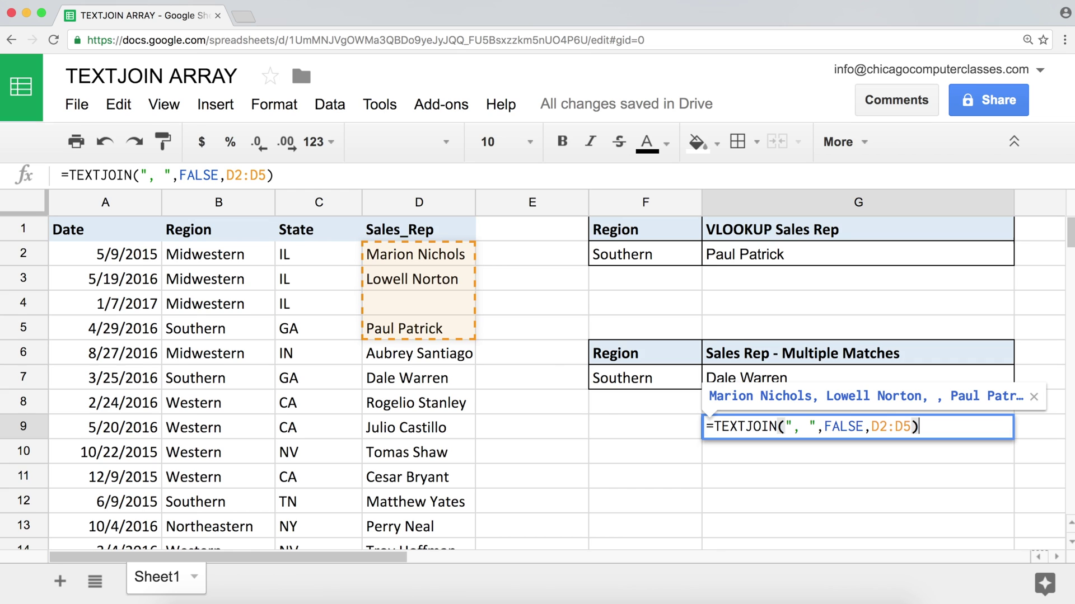
pyautogui.press('Return')
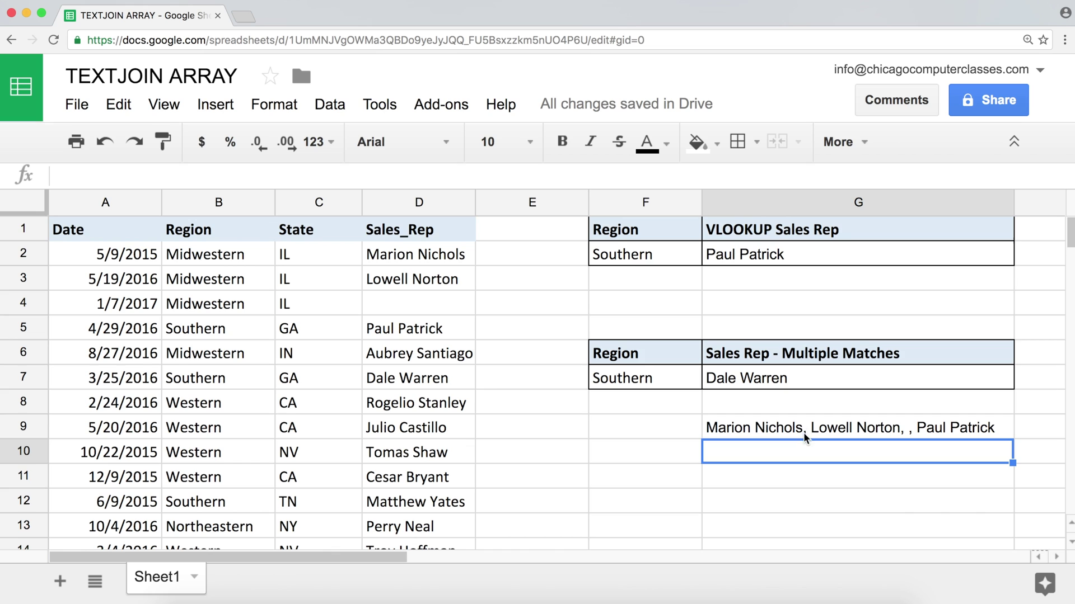
# Check the delimiter argument of the TEXTJOIN formula in G9.
pyautogui.click(822, 430)
pyautogui.doubleClick(821, 430)
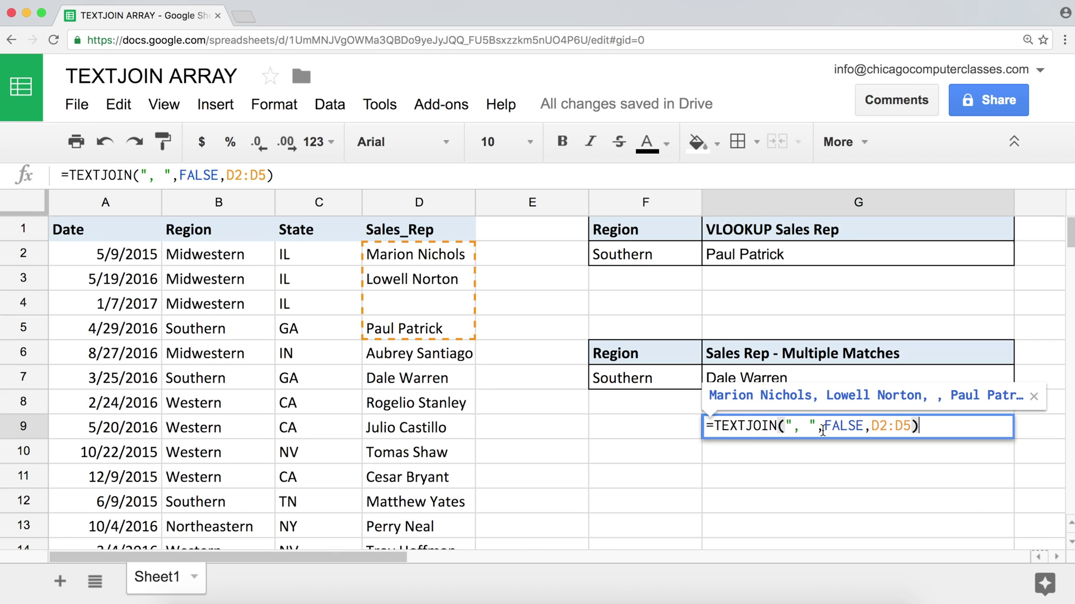
pyautogui.moveTo(815, 426); pyautogui.dragTo(787, 427)
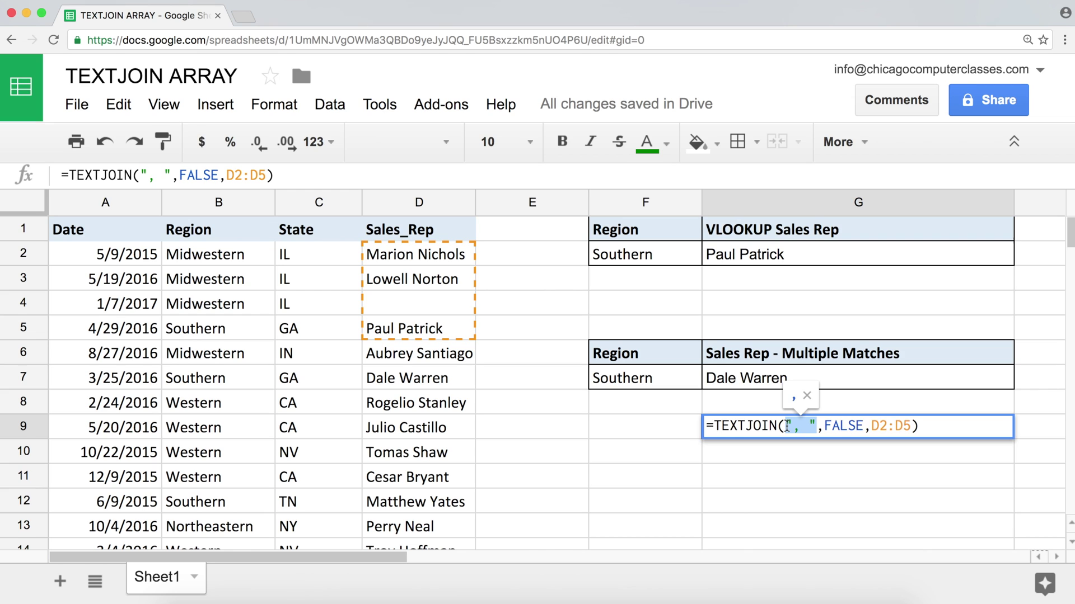
pyautogui.press('Return')
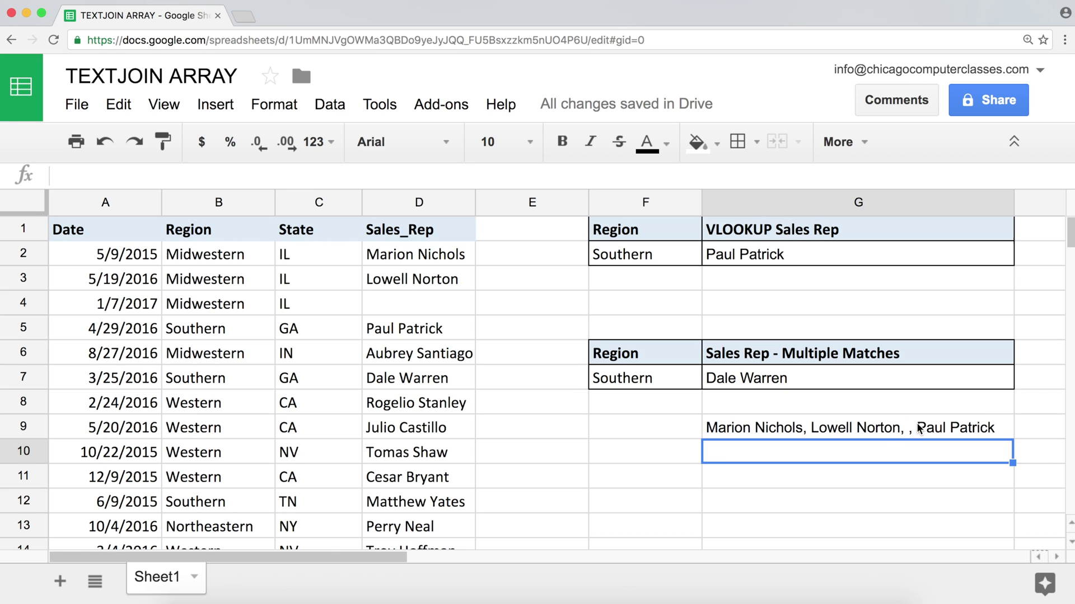
# Change the ignore-empty argument of the TEXTJOIN formula in G9 to TRUE and enter it.
pyautogui.click(882, 428)
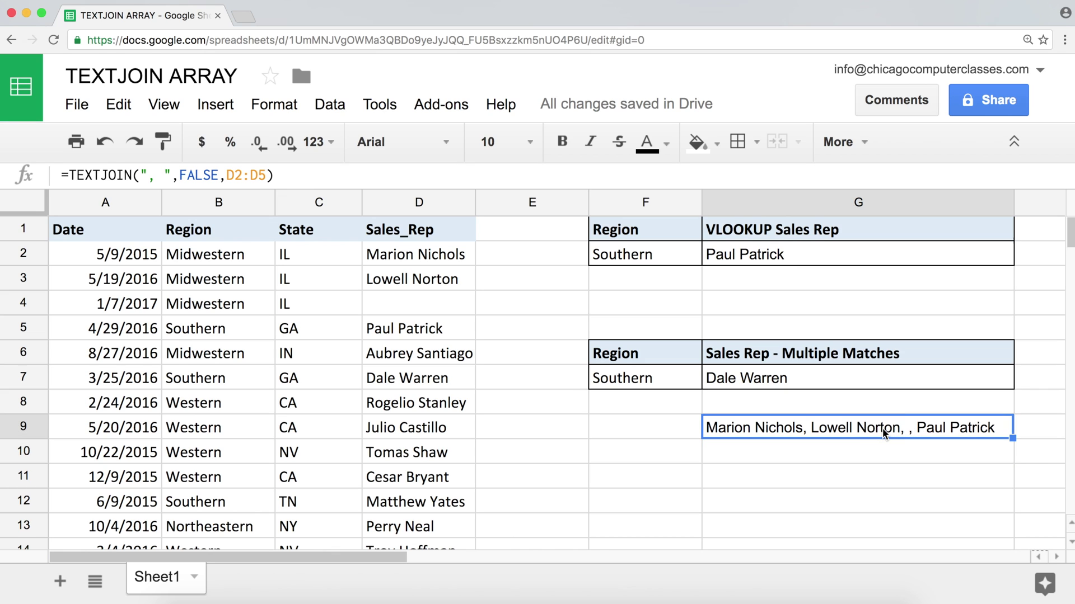
pyautogui.doubleClick(882, 429)
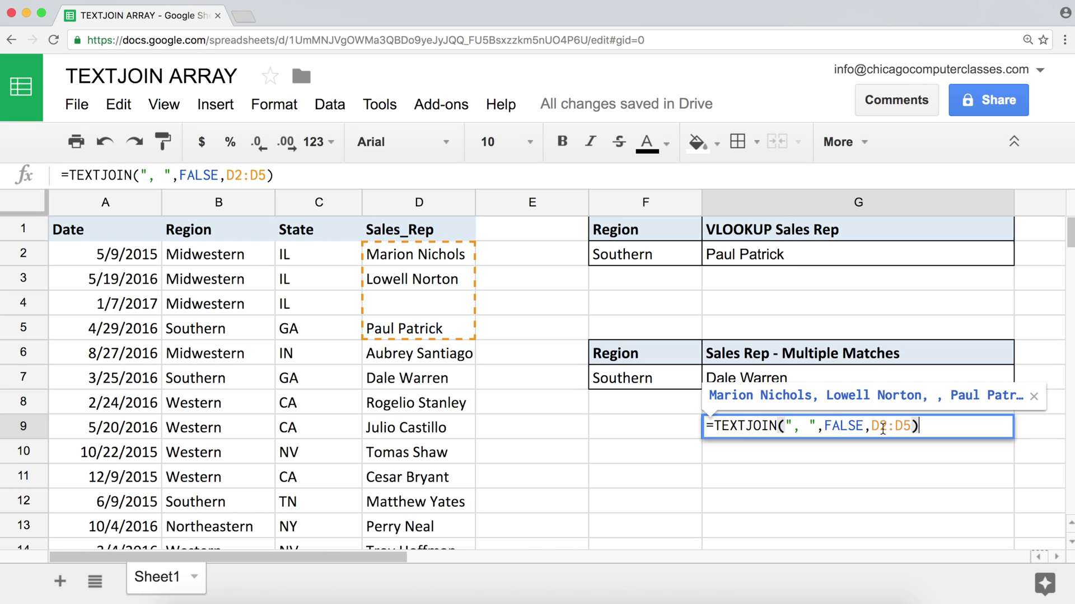
pyautogui.doubleClick(838, 426)
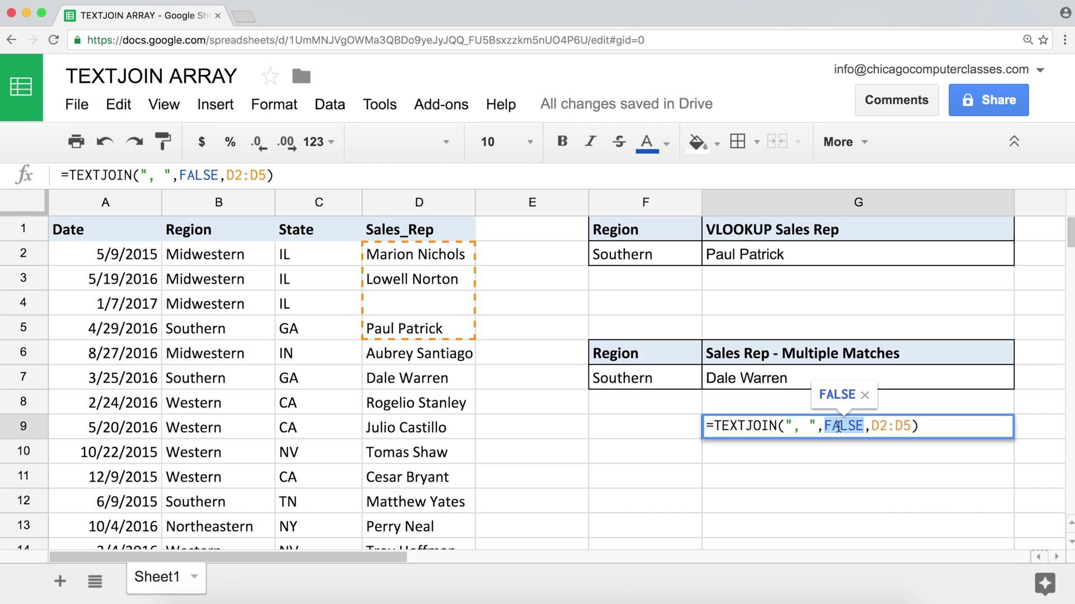
pyautogui.write('TRUE')
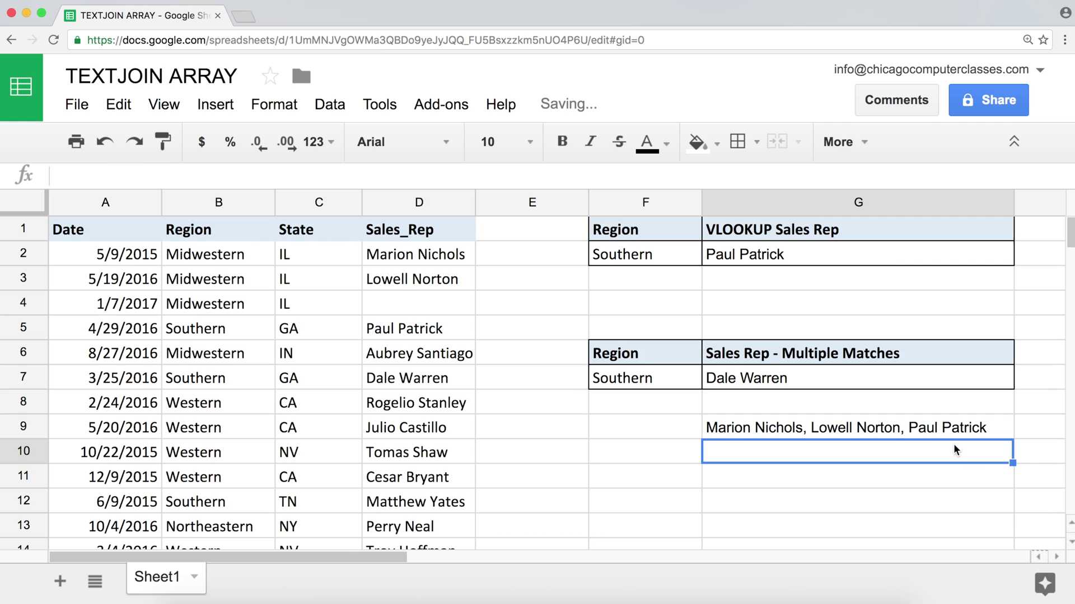
# Replace the delimiter of the TEXTJOIN formula in G9 with " - " and enter it.
pyautogui.click(929, 436)
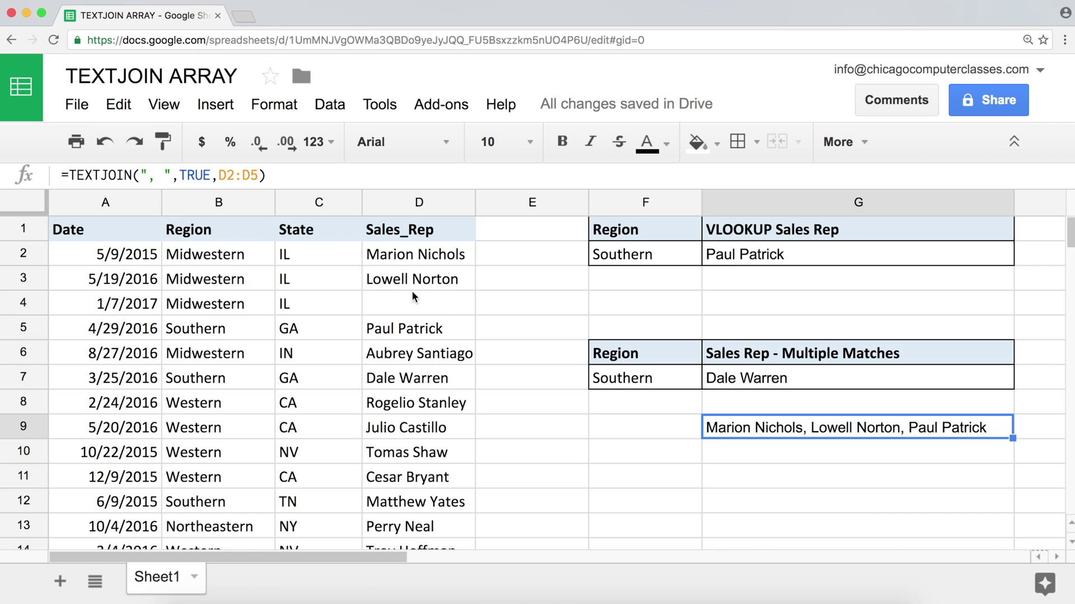
pyautogui.doubleClick(878, 433)
pyautogui.click(802, 426)
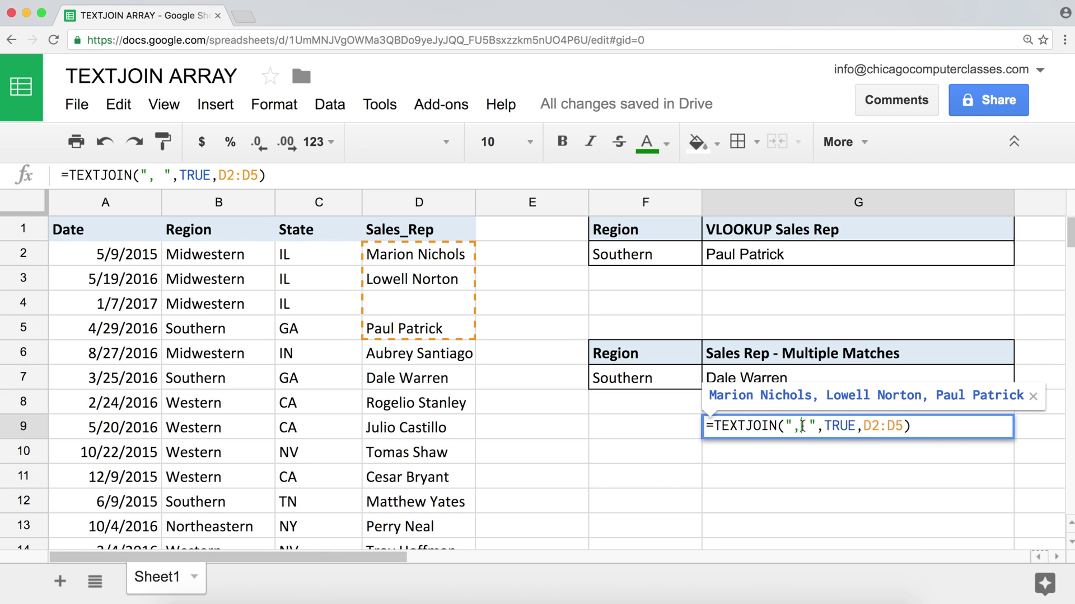
pyautogui.press('BackSpace')
pyautogui.write('-')
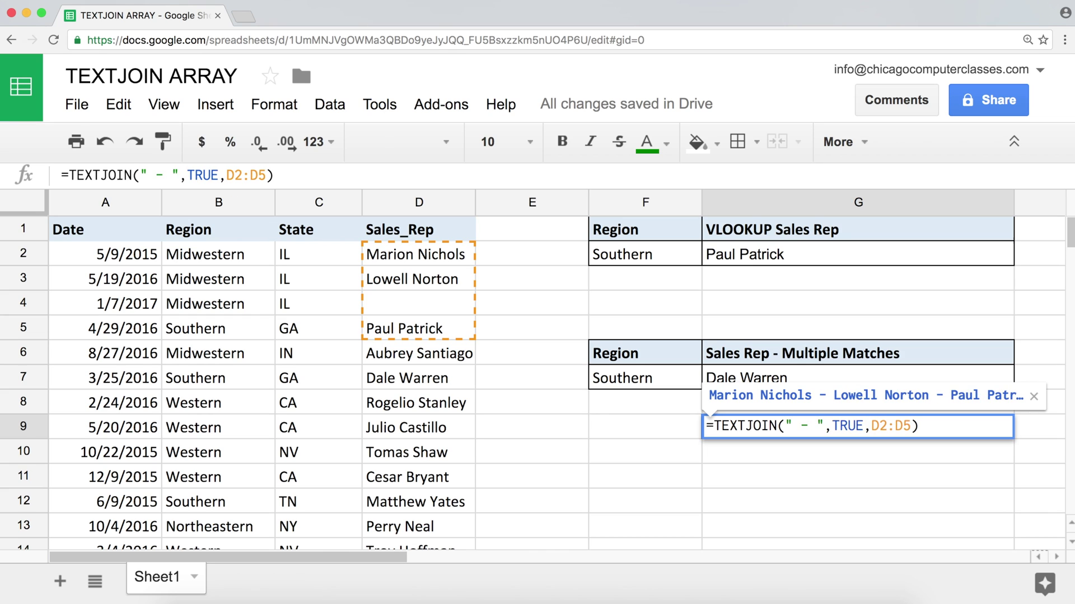
pyautogui.press('Return')
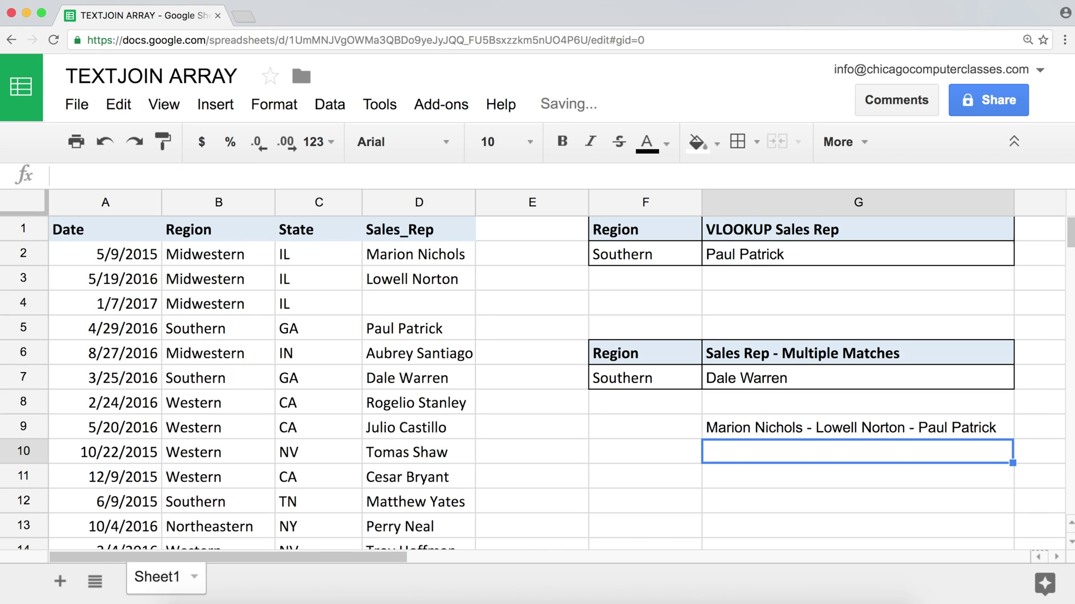
# Review the arguments of the TEXTJOIN formula in G9 together with its joined text.
pyautogui.click(821, 431)
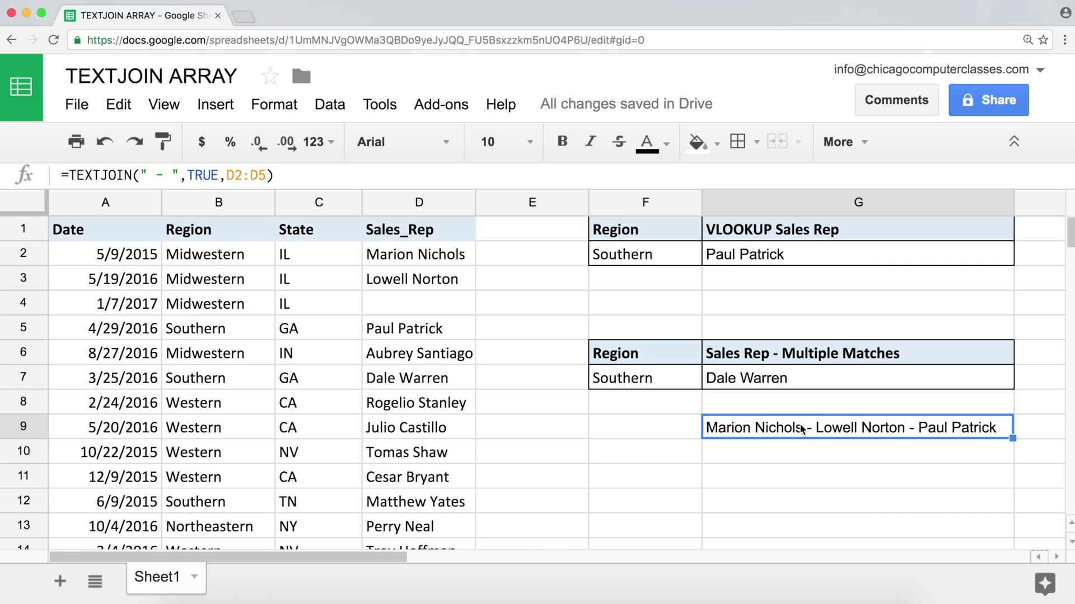
pyautogui.doubleClick(841, 428)
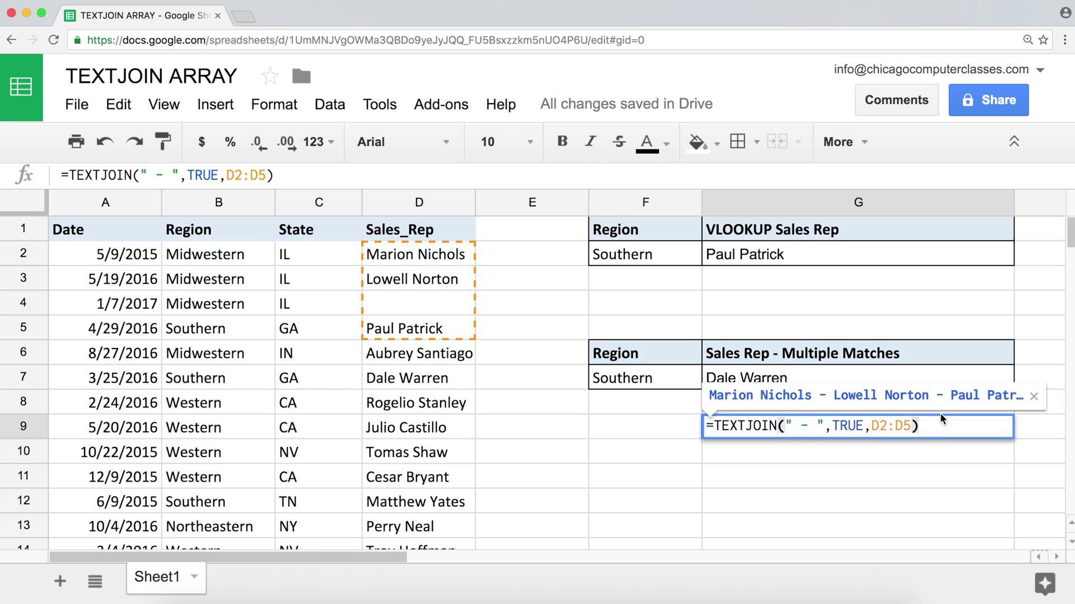
pyautogui.press('Return')
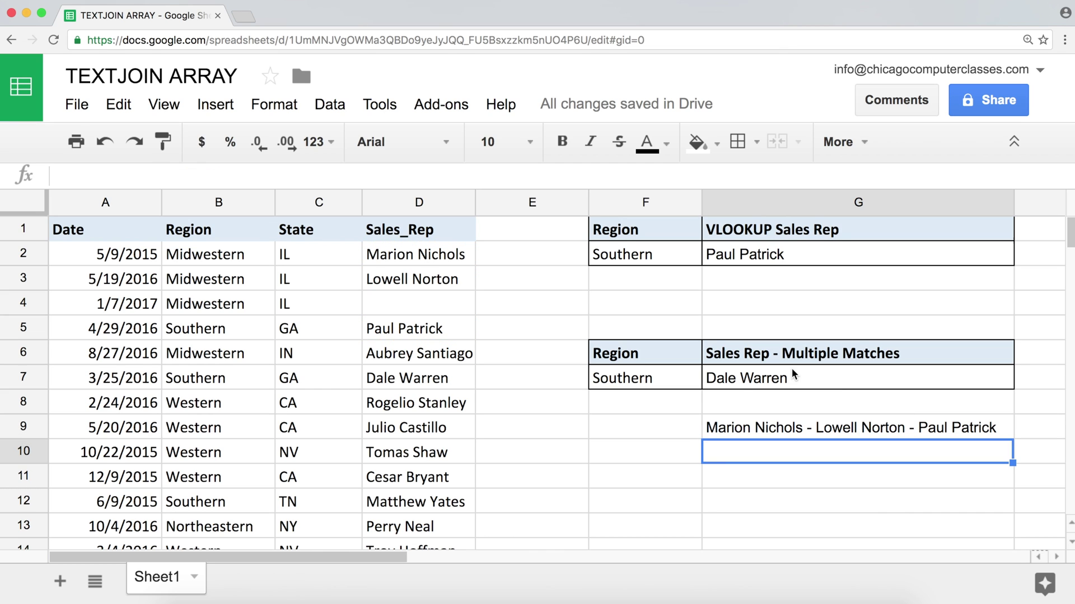
# Cut the whole IF expression out of the formula in G7, keeping only the equals sign.
pyautogui.click(732, 387)
pyautogui.doubleClick(732, 384)
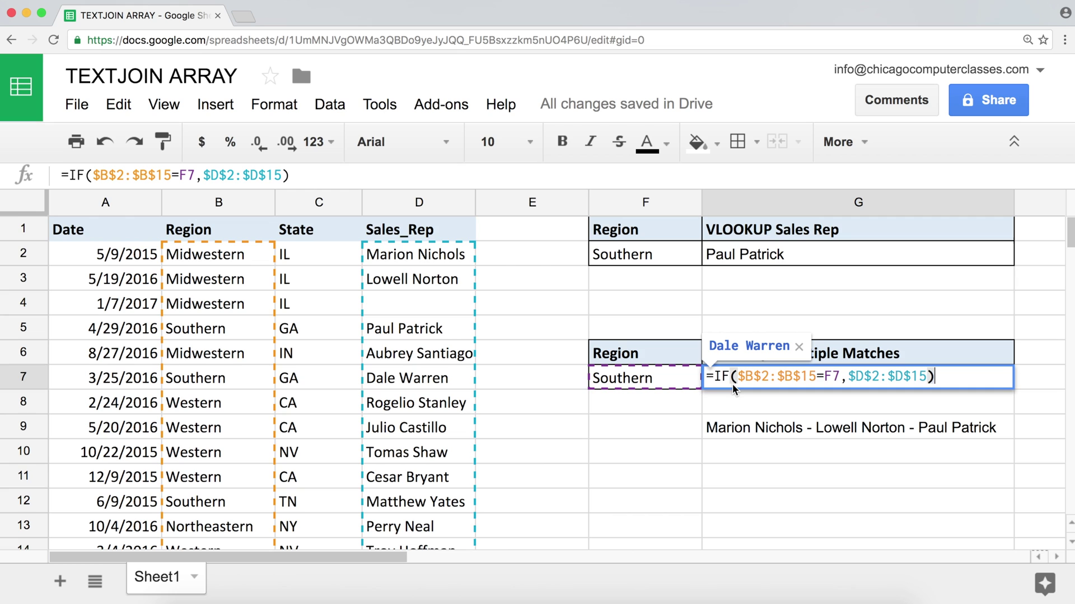
pyautogui.moveTo(713, 377); pyautogui.dragTo(960, 380)
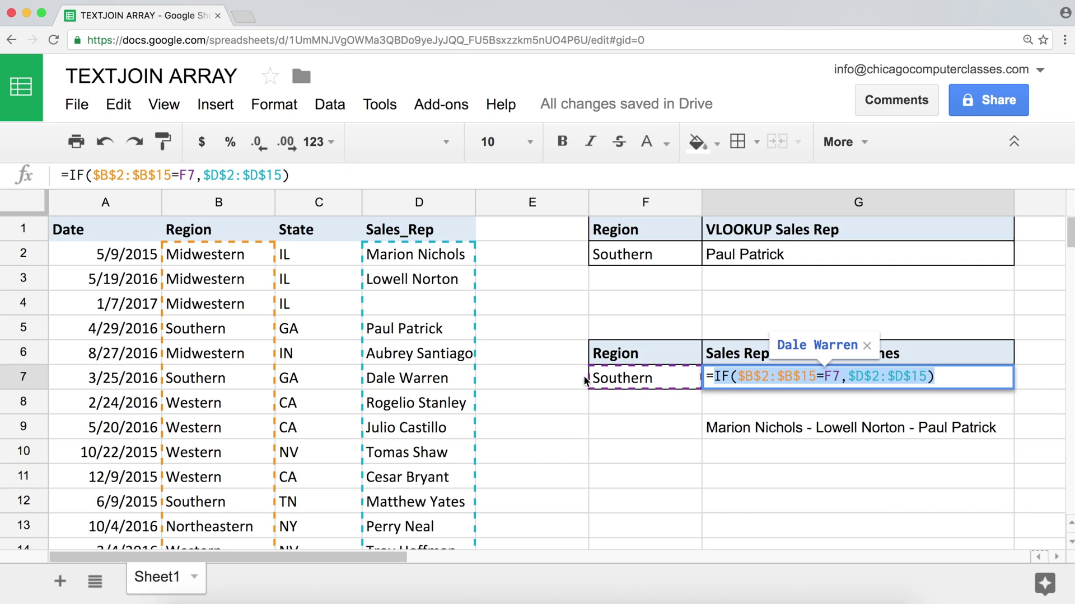
pyautogui.click(733, 383)
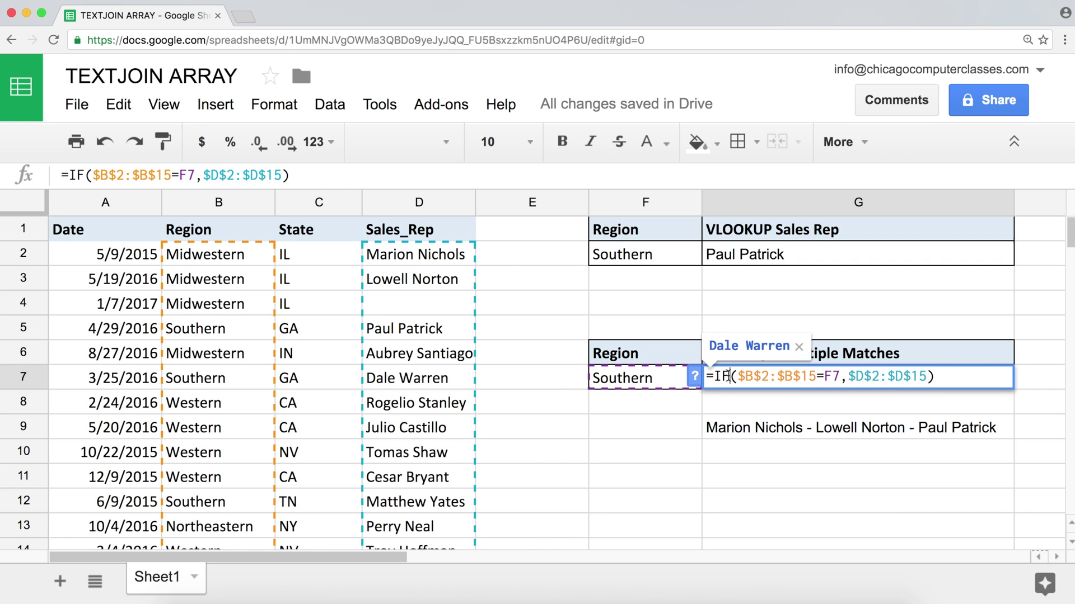
pyautogui.moveTo(707, 378); pyautogui.dragTo(949, 373)
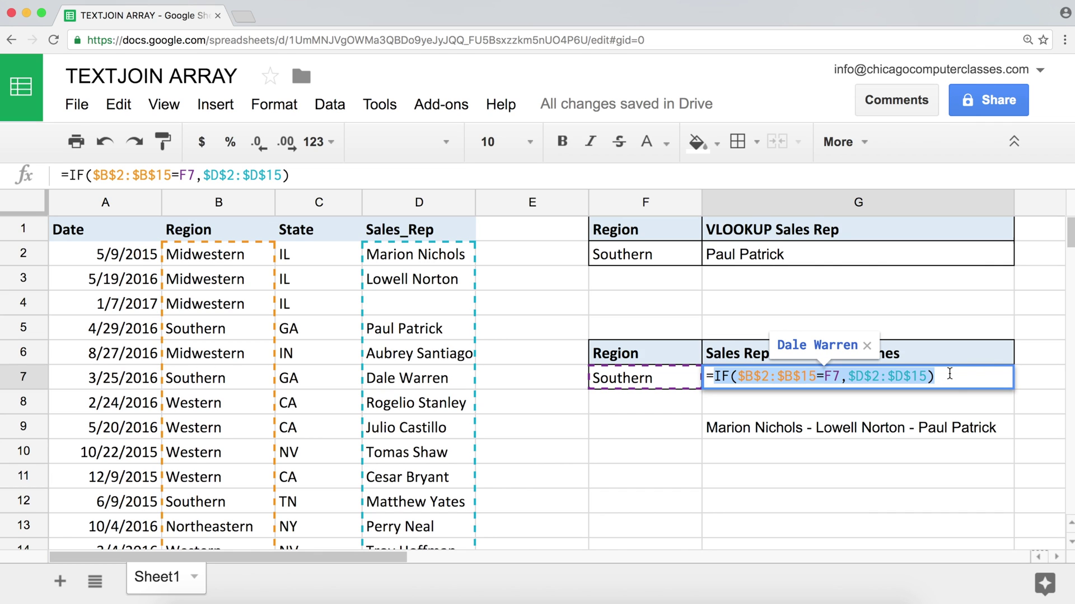
pyautogui.press('BackSpace')
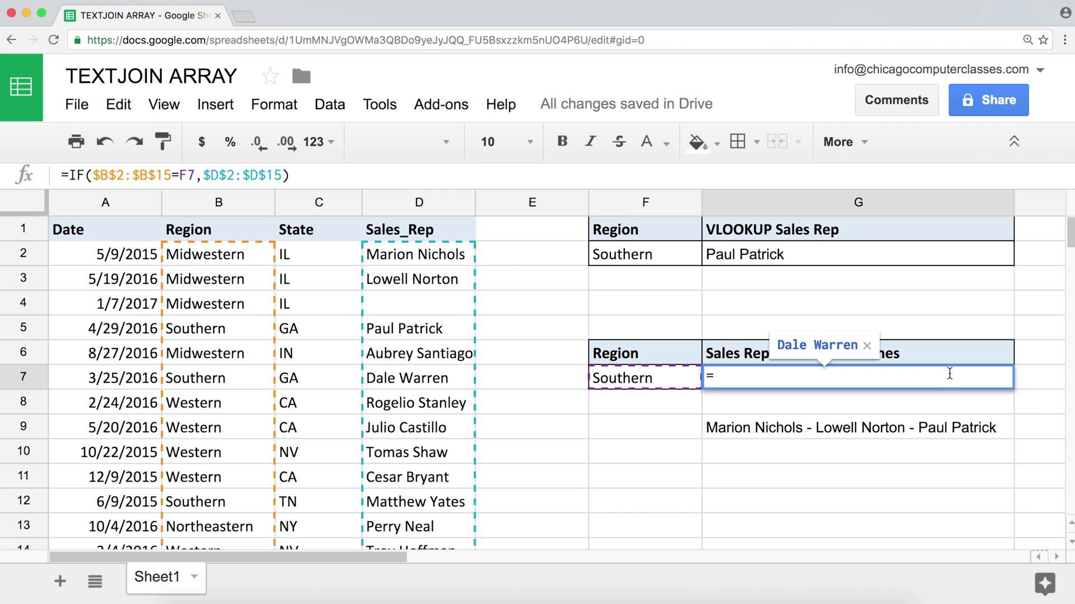
# Start a TEXTJOIN function in G7 with the delimiter ", " and the ignore-empty argument TRUE.
pyautogui.write('TE')
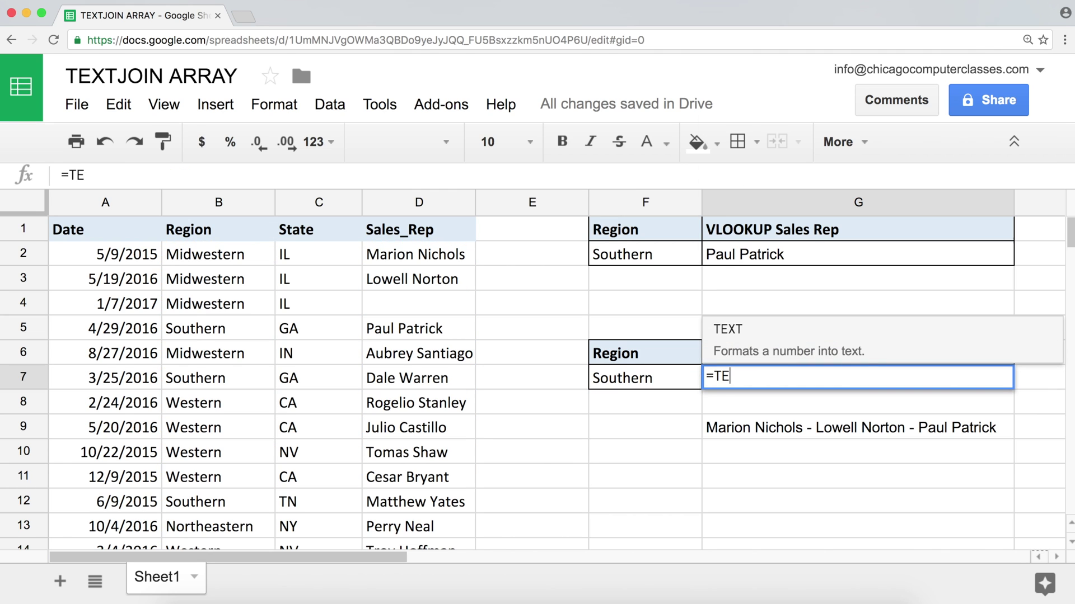
pyautogui.write('XTJ')
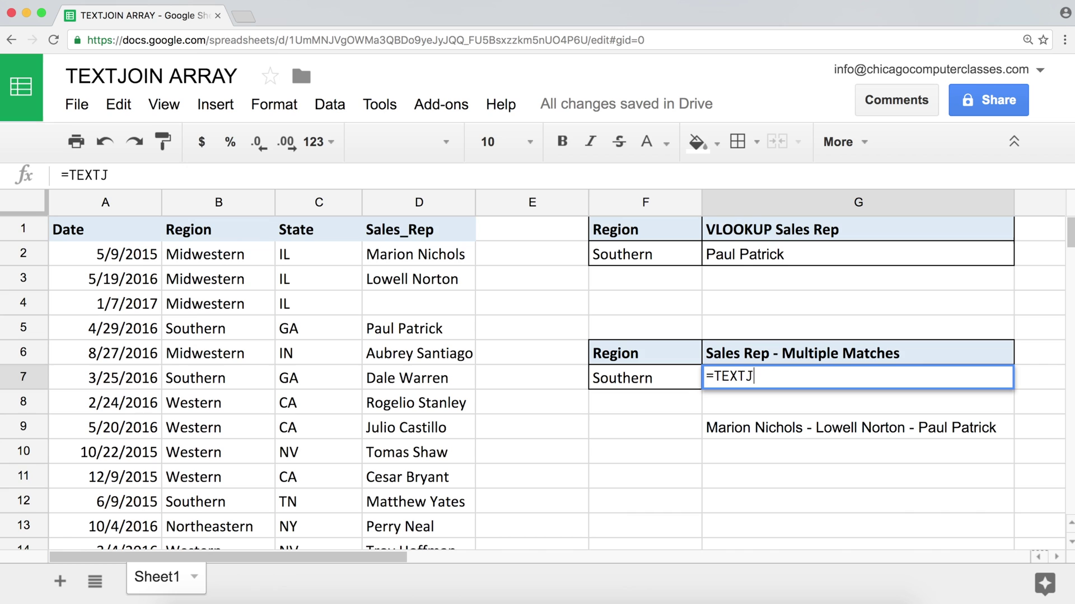
pyautogui.write('OIN(')
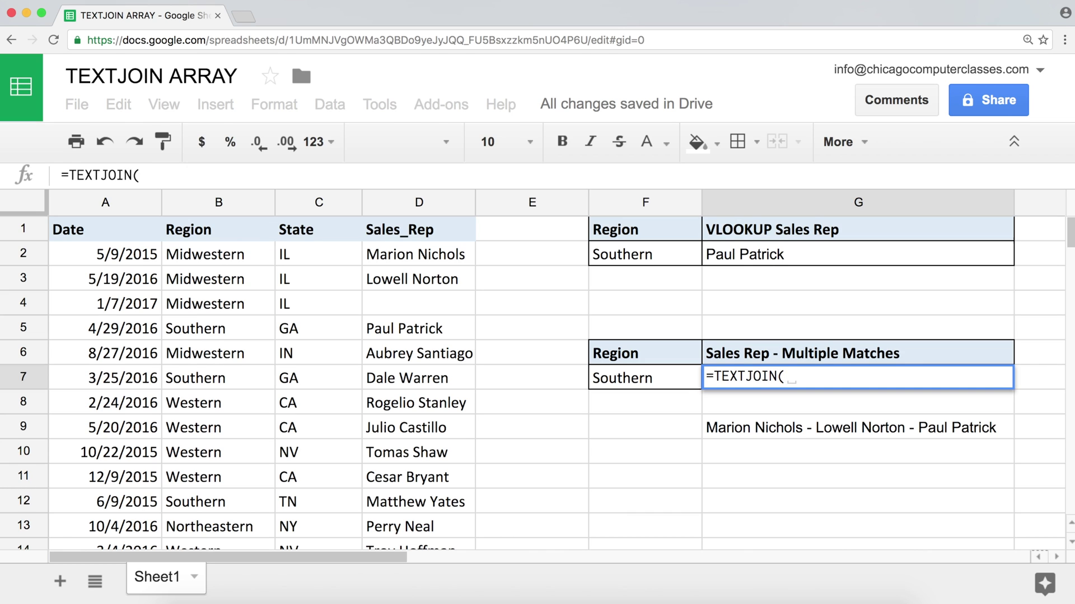
pyautogui.write('"')
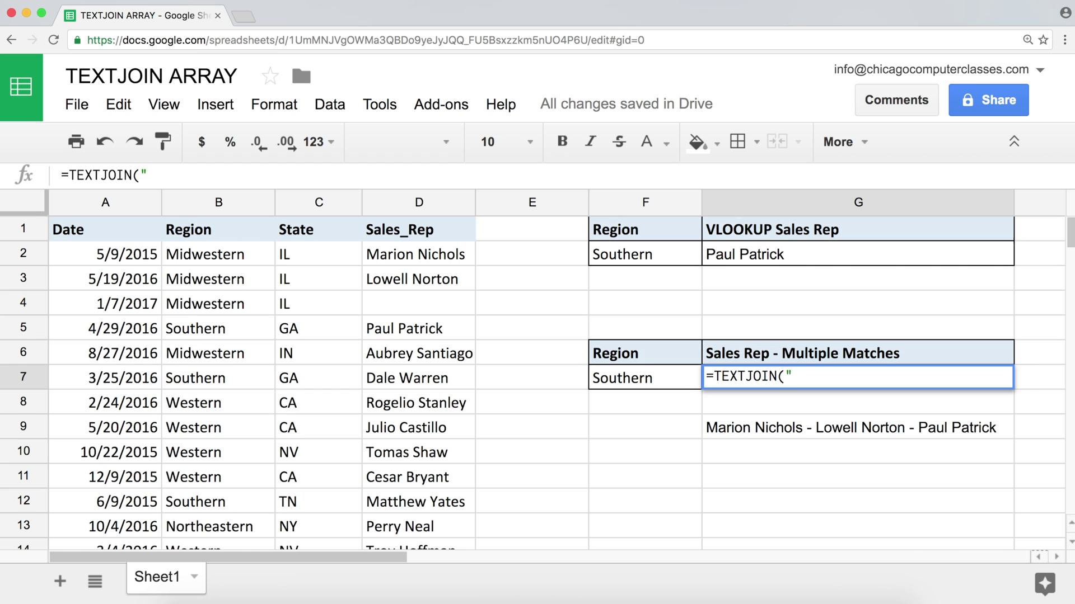
pyautogui.write(', "')
pyautogui.write(',')
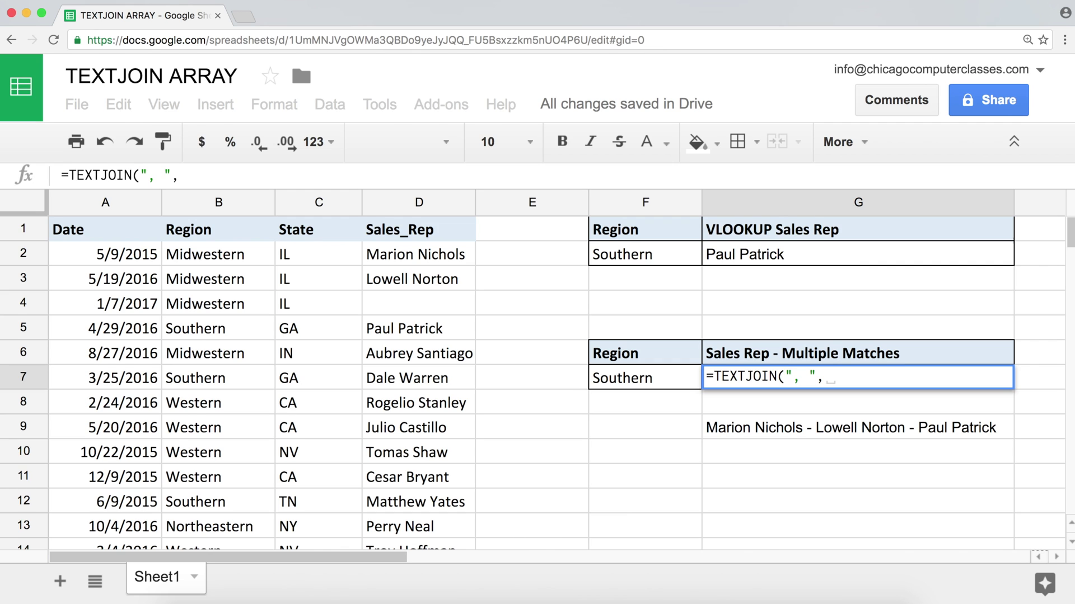
pyautogui.write('TRUE')
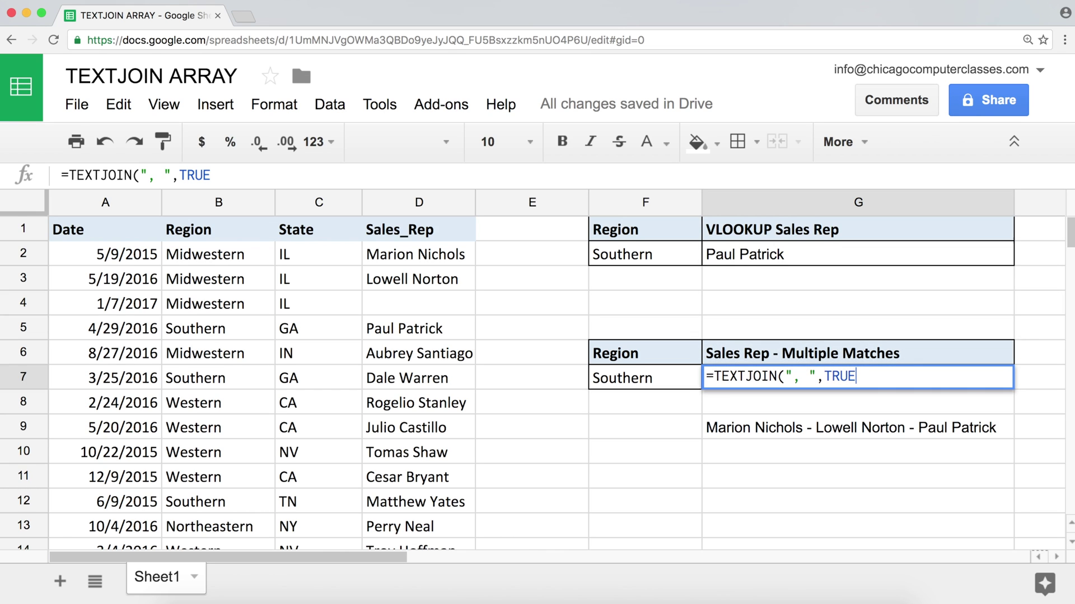
pyautogui.write(',')
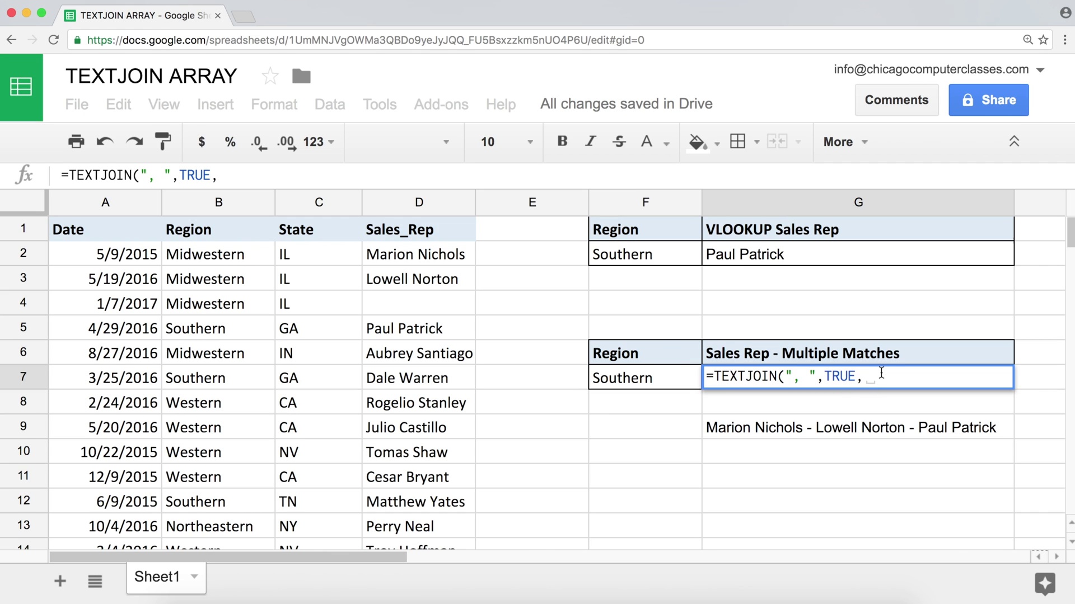
# Paste IF($B$2:$B$15=F7,$D$2:$D$15) as the text to join in G7, close TEXTJOIN and enter the formula.
pyautogui.press('super+v')
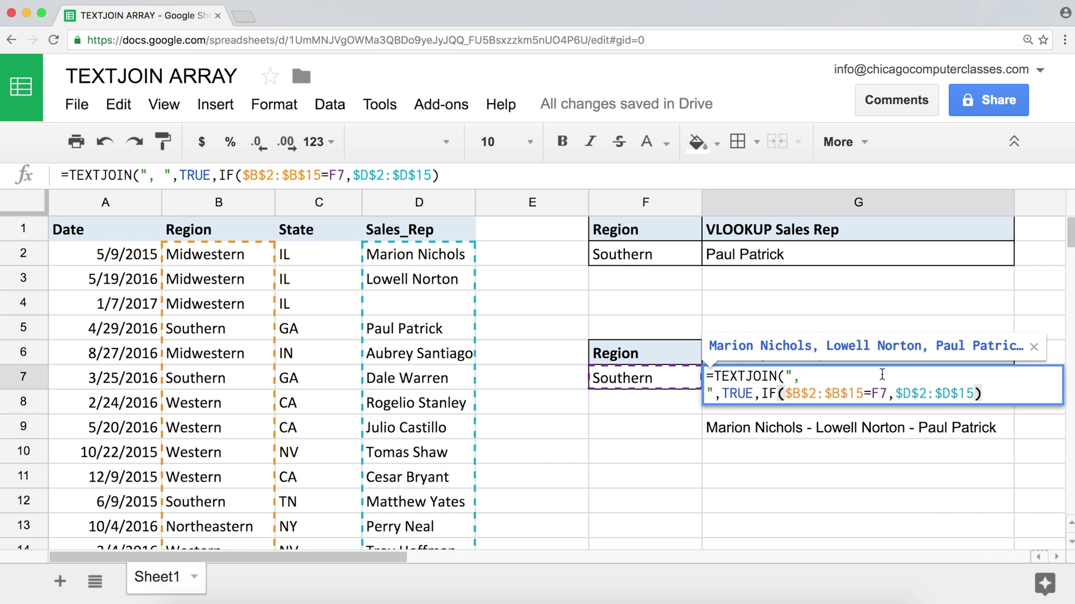
pyautogui.write(')')
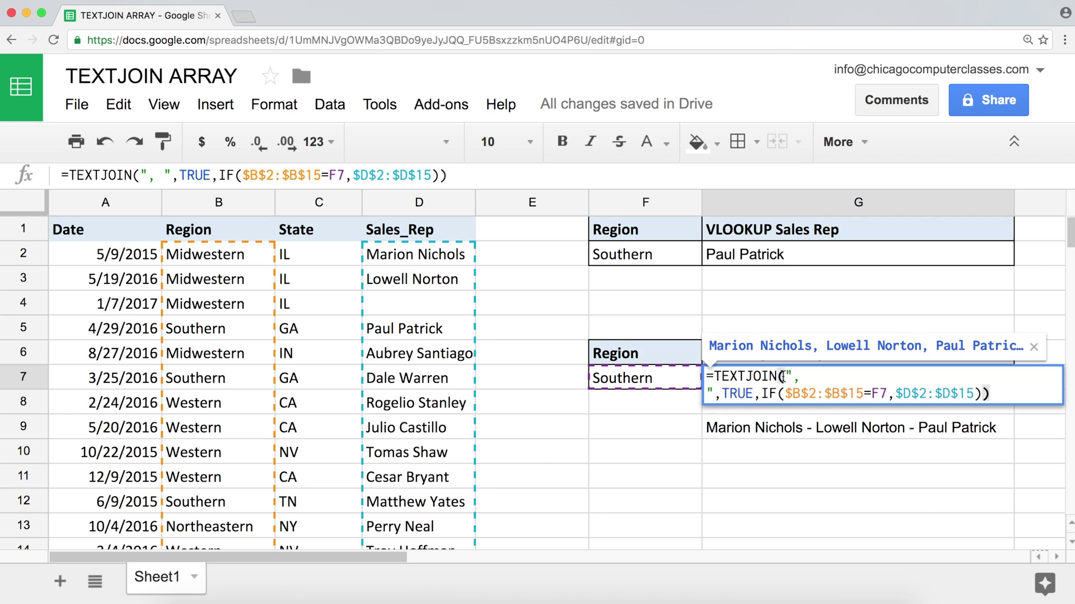
pyautogui.press('Return')
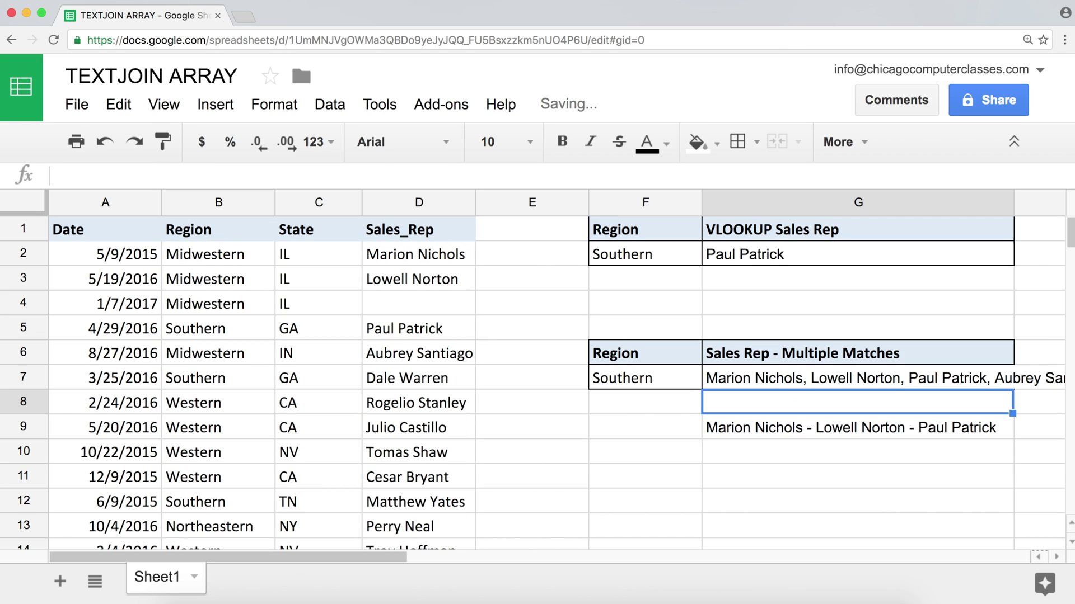
# Examine the full joined list in G7, including the part that overflows past column G.
pyautogui.click(836, 377)
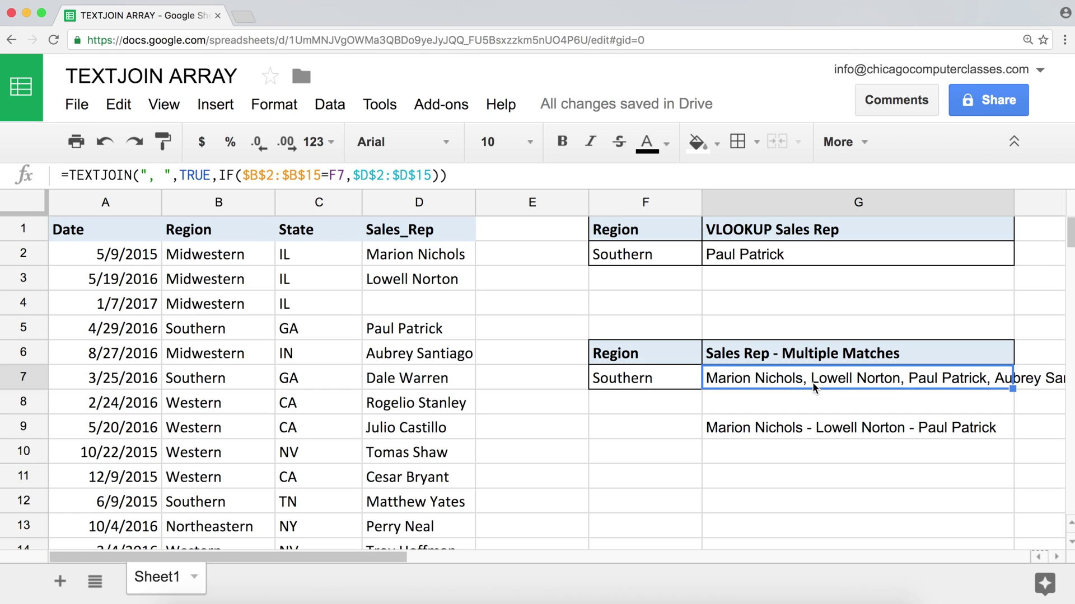
pyautogui.click(1058, 558)
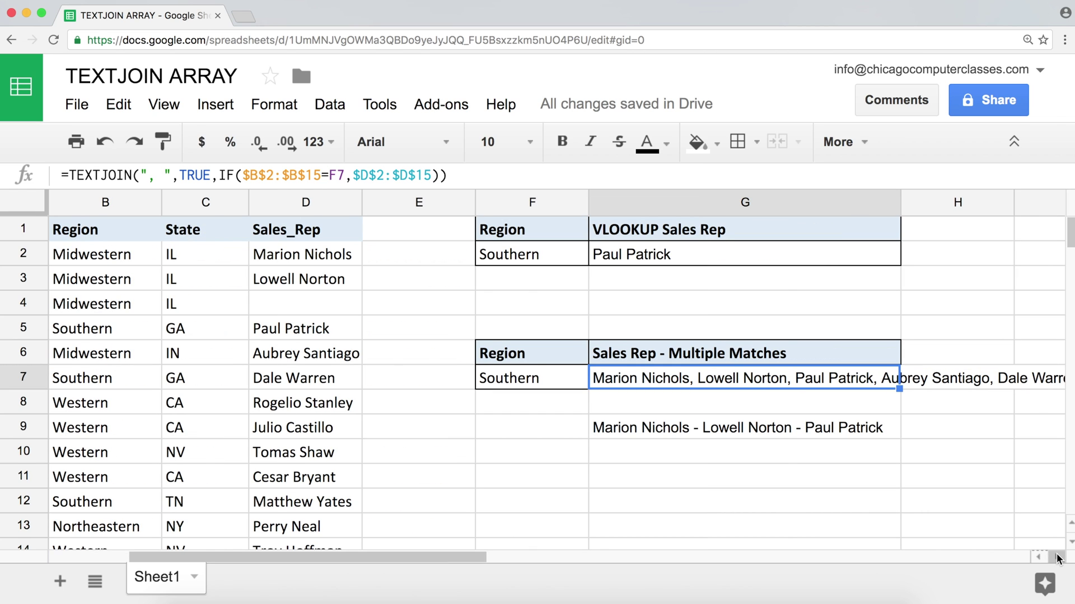
pyautogui.moveTo(459, 557); pyautogui.dragTo(343, 571)
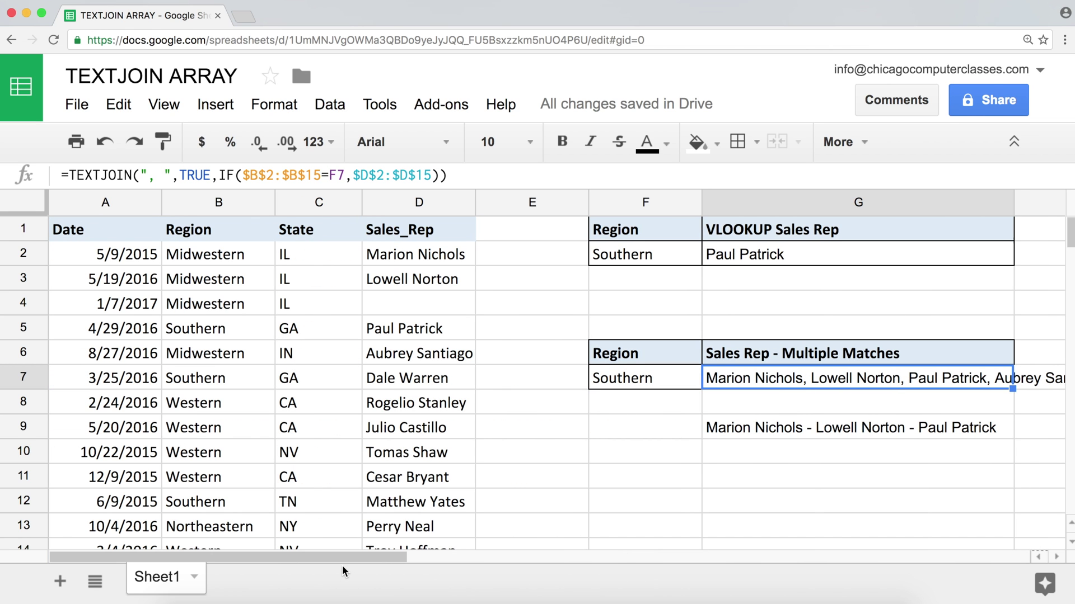
# Wrap the whole TEXTJOIN formula in G7 in ArrayFormula, keep it on one line and enter it.
pyautogui.doubleClick(764, 380)
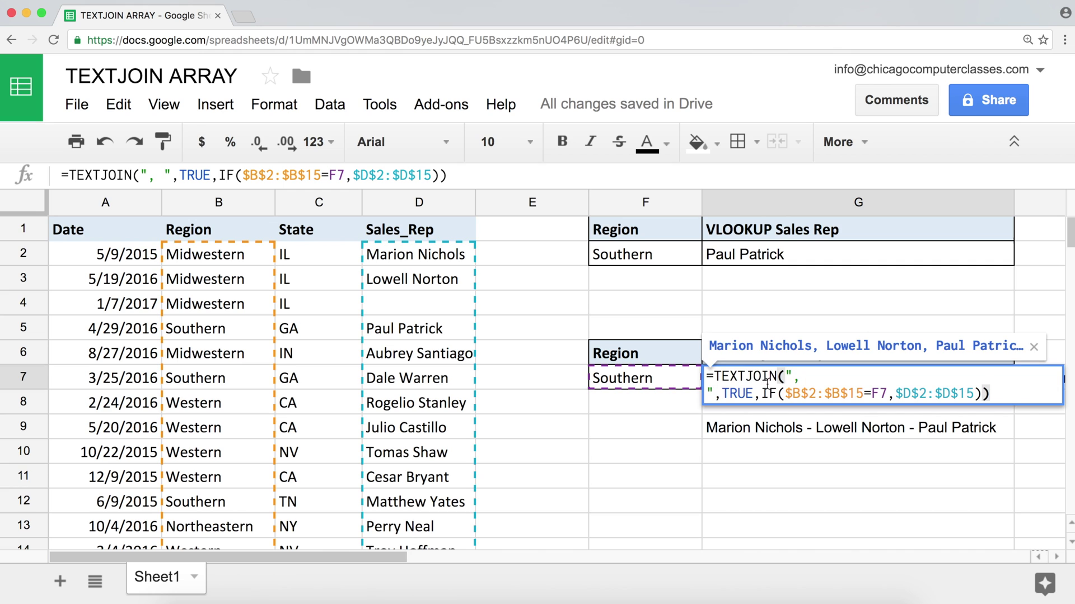
pyautogui.doubleClick(734, 393)
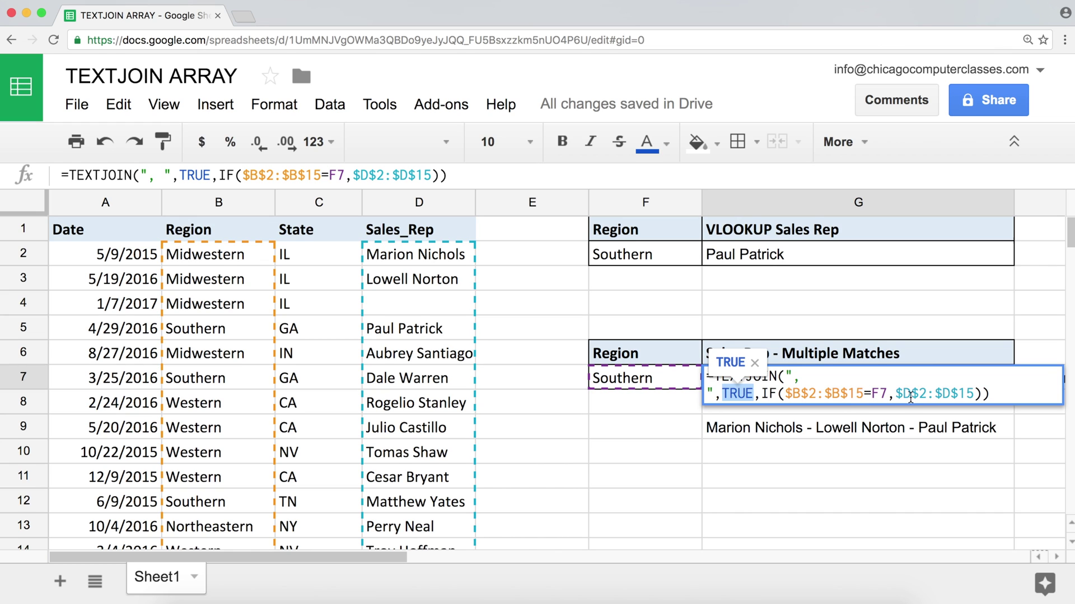
pyautogui.click(764, 394)
pyautogui.moveTo(764, 394); pyautogui.dragTo(974, 393)
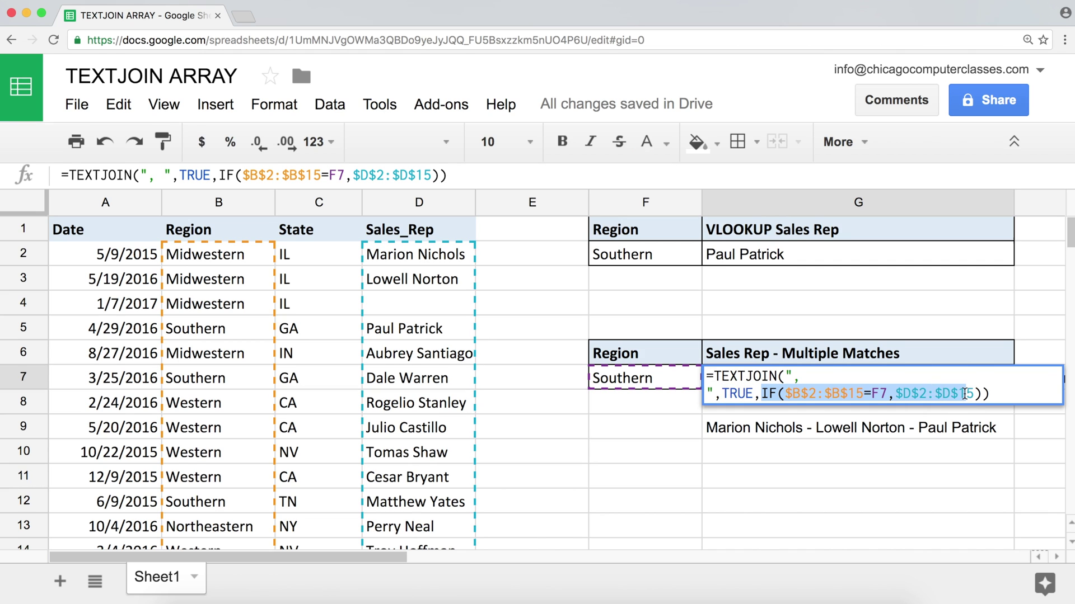
pyautogui.click(715, 376)
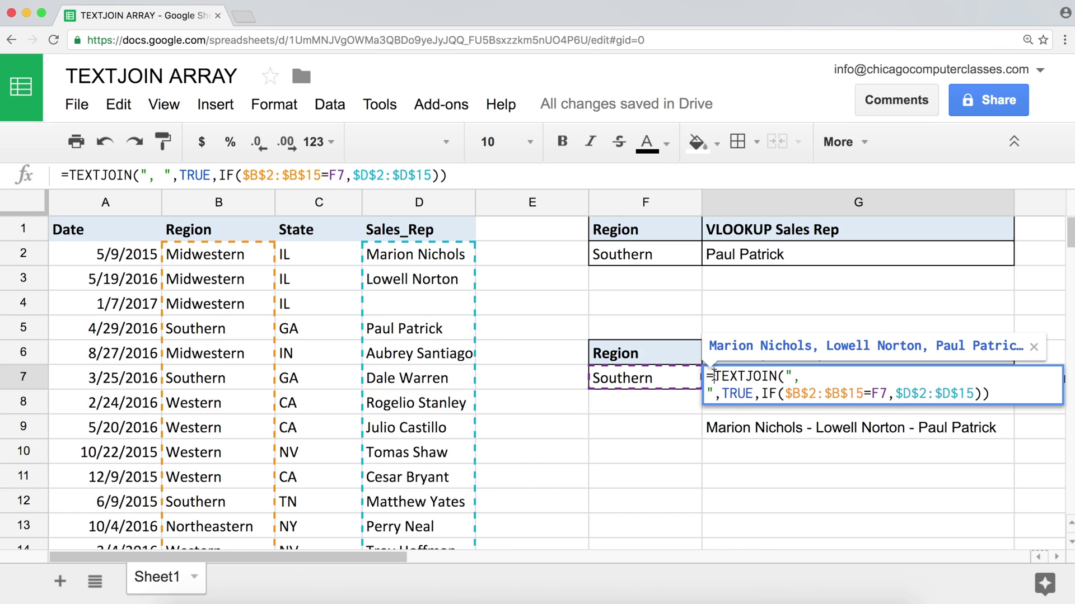
pyautogui.hotkey('ctrl', 'shift', 'Return')
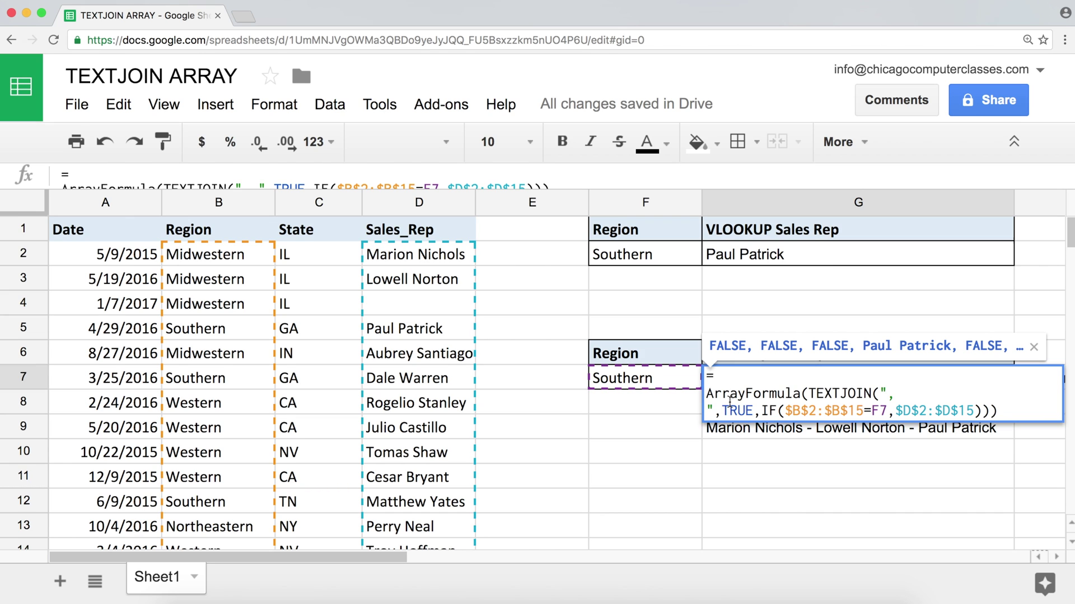
pyautogui.press('BackSpace')
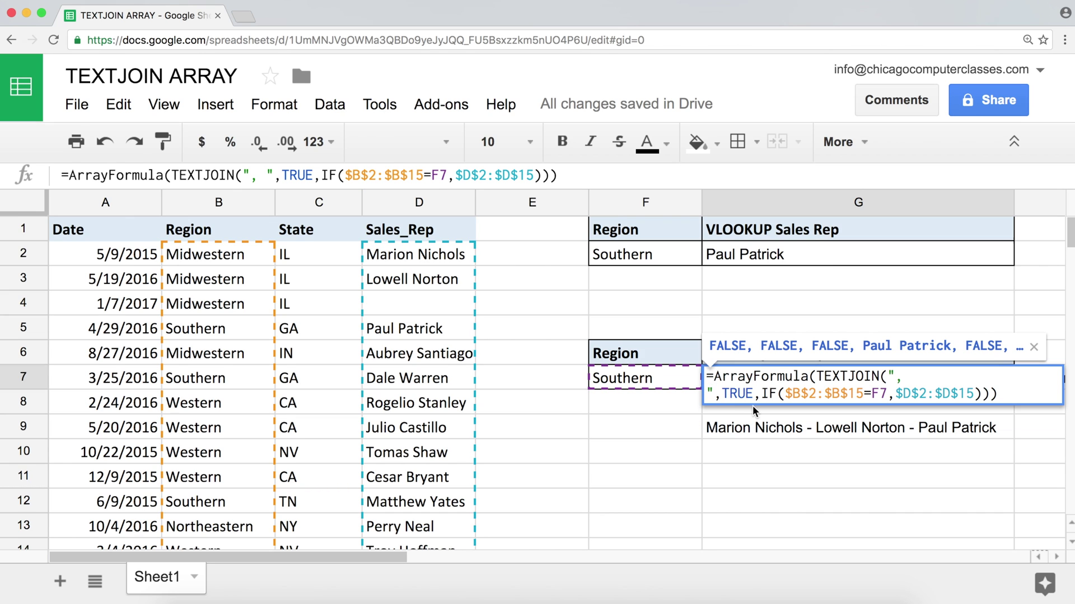
pyautogui.press('Return')
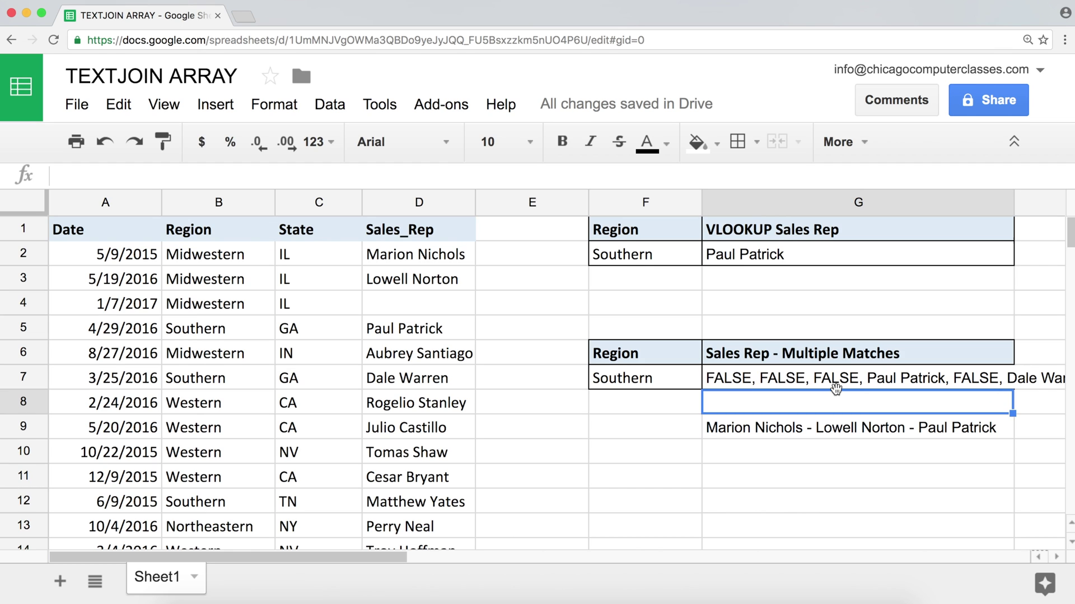
# Examine the full joined result of the array formula in G7, including the part that overflows past column G.
pyautogui.click(851, 381)
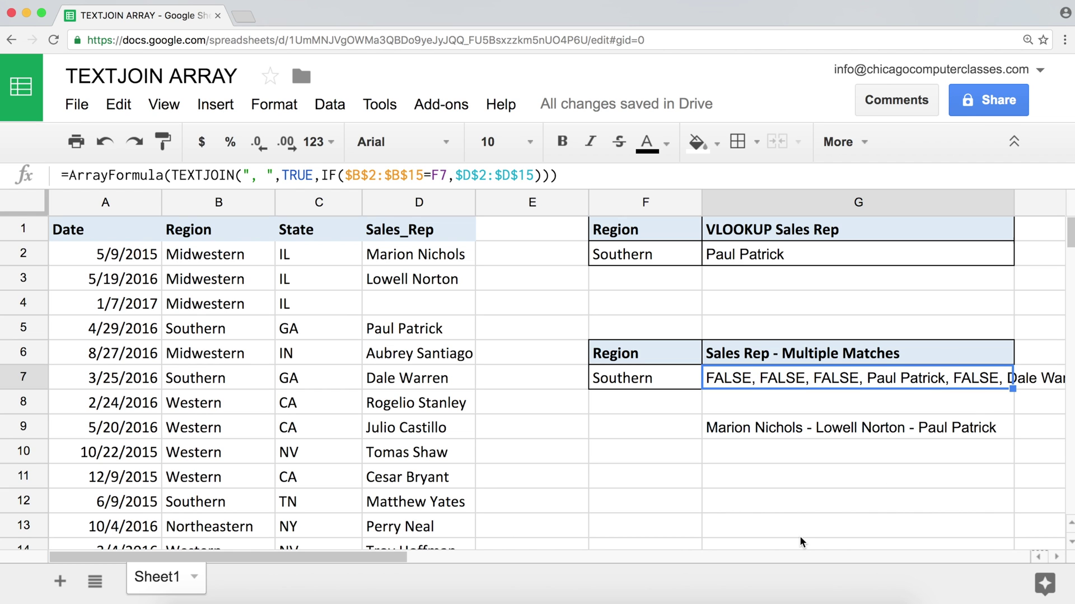
pyautogui.click(1056, 557)
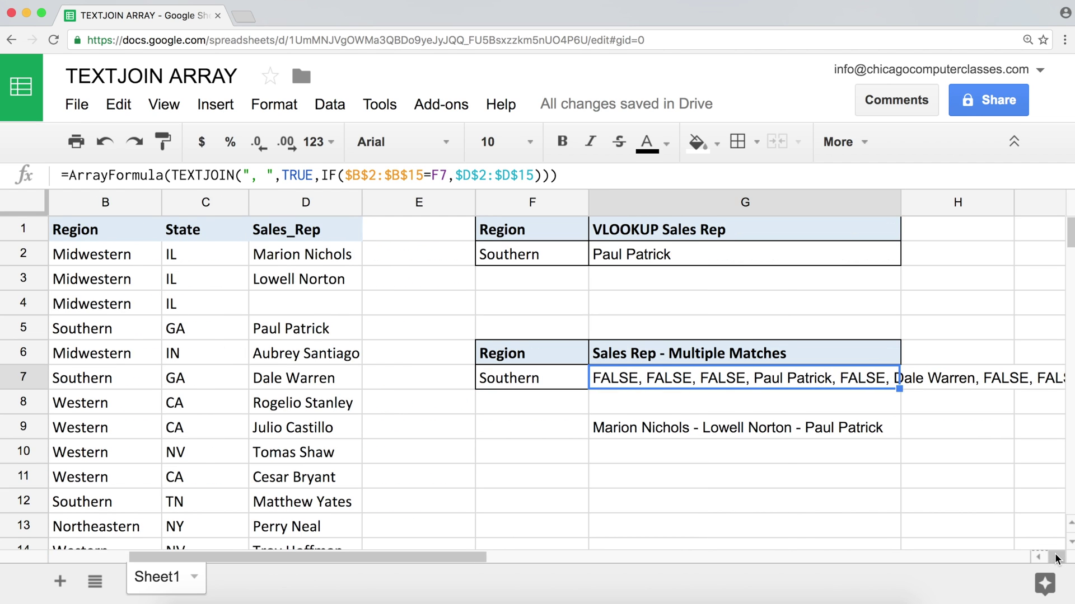
pyautogui.click(1056, 557)
pyautogui.click(1056, 557)
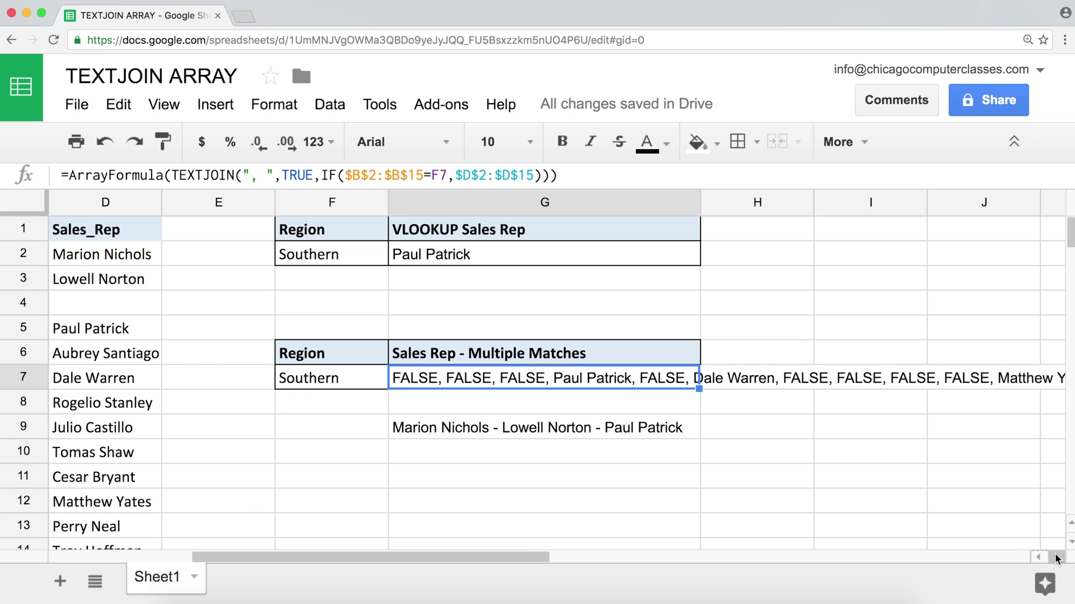
pyautogui.moveTo(483, 556); pyautogui.dragTo(294, 575)
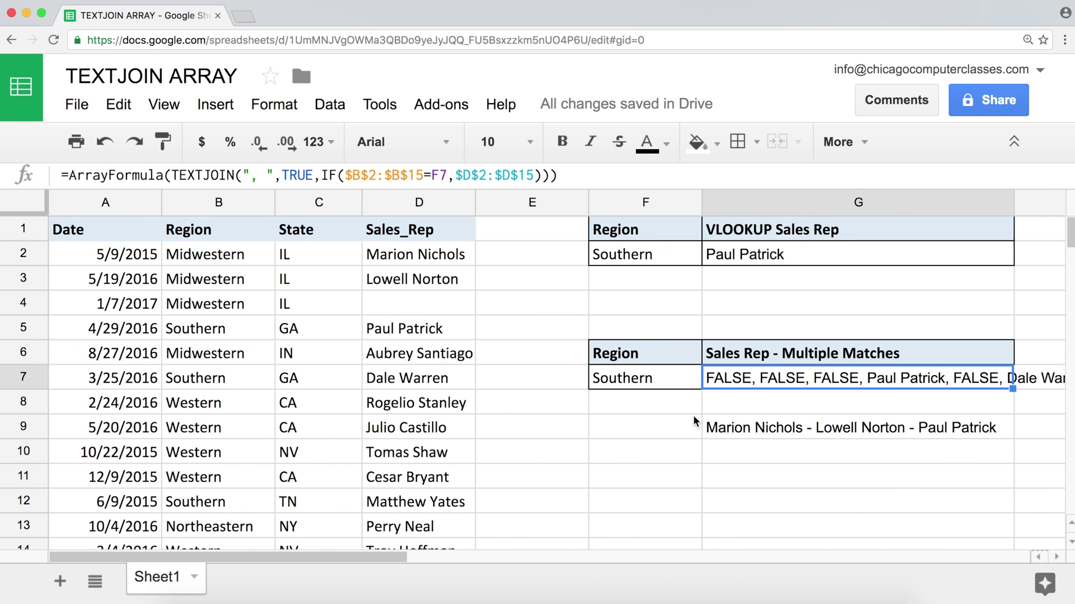
# Examine the ArrayFormula wrapper around TEXTJOIN in the G7 formula, leaving the formula as it is.
pyautogui.doubleClick(714, 381)
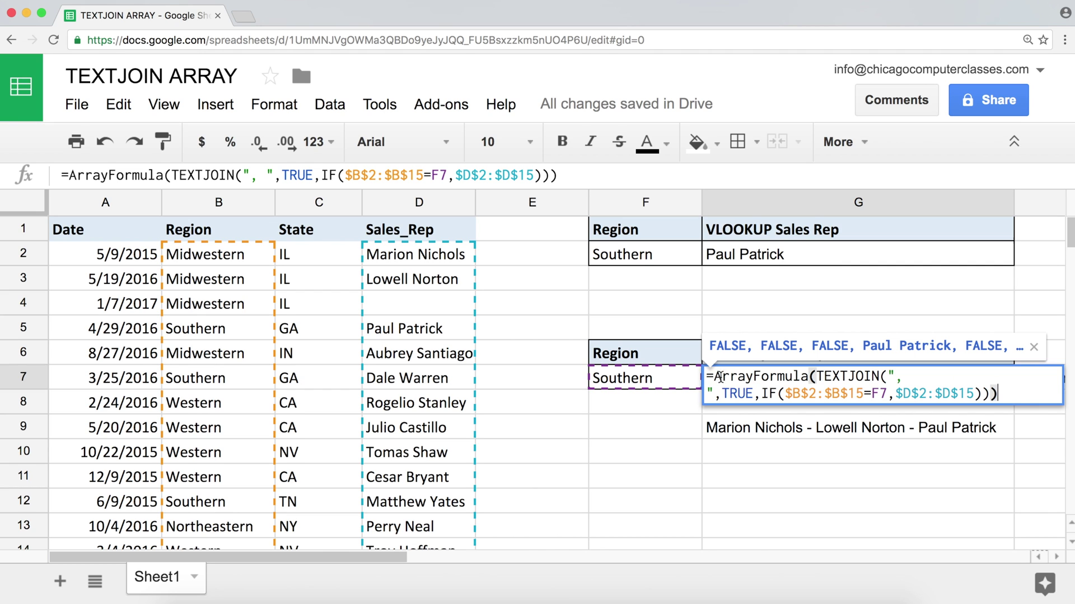
pyautogui.click(755, 377)
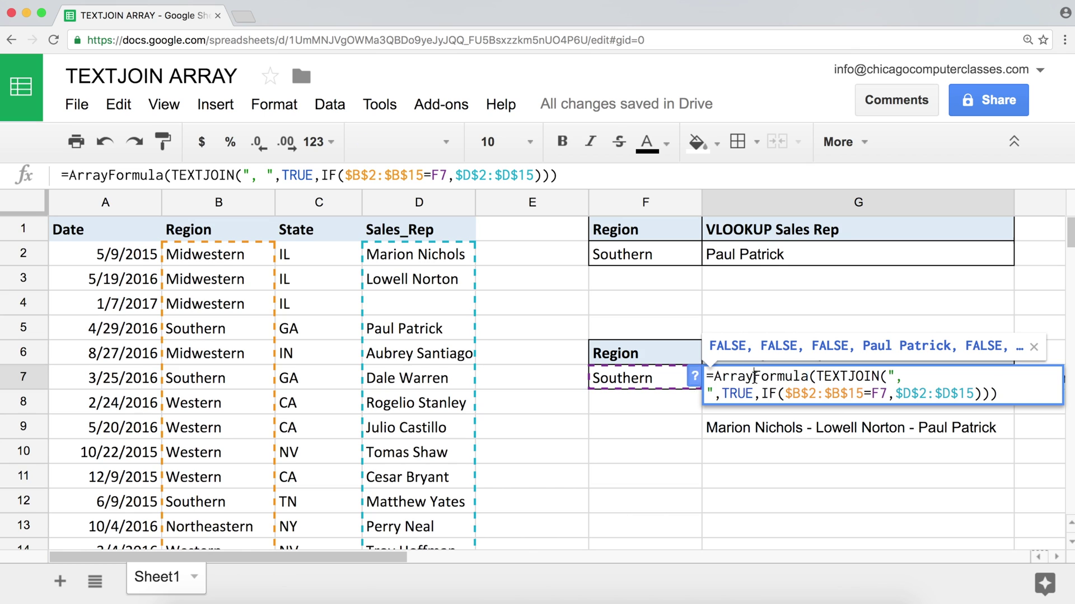
pyautogui.doubleClick(755, 376)
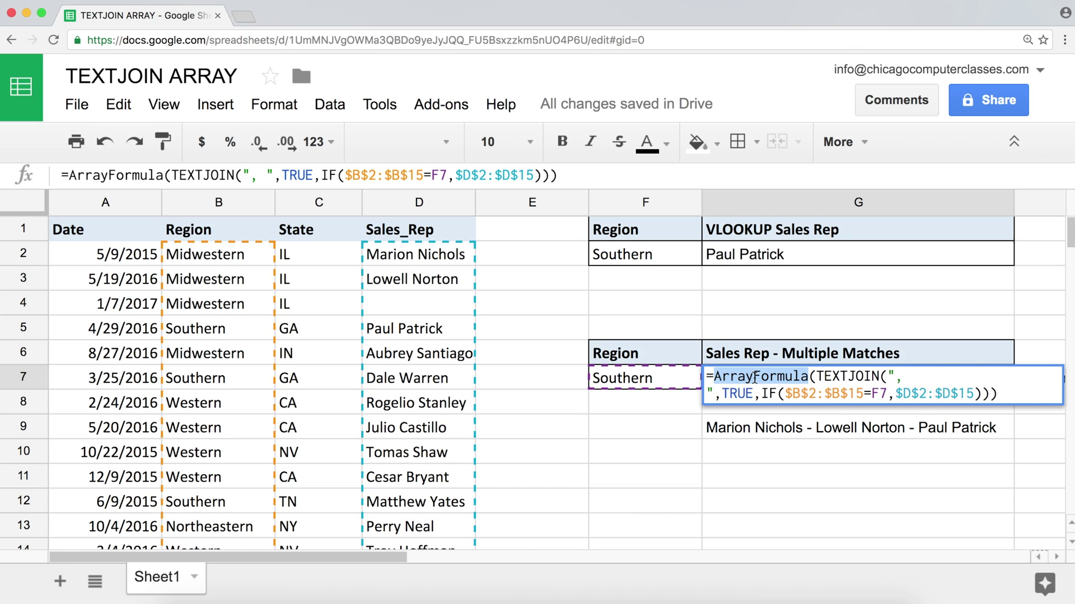
pyautogui.click(717, 375)
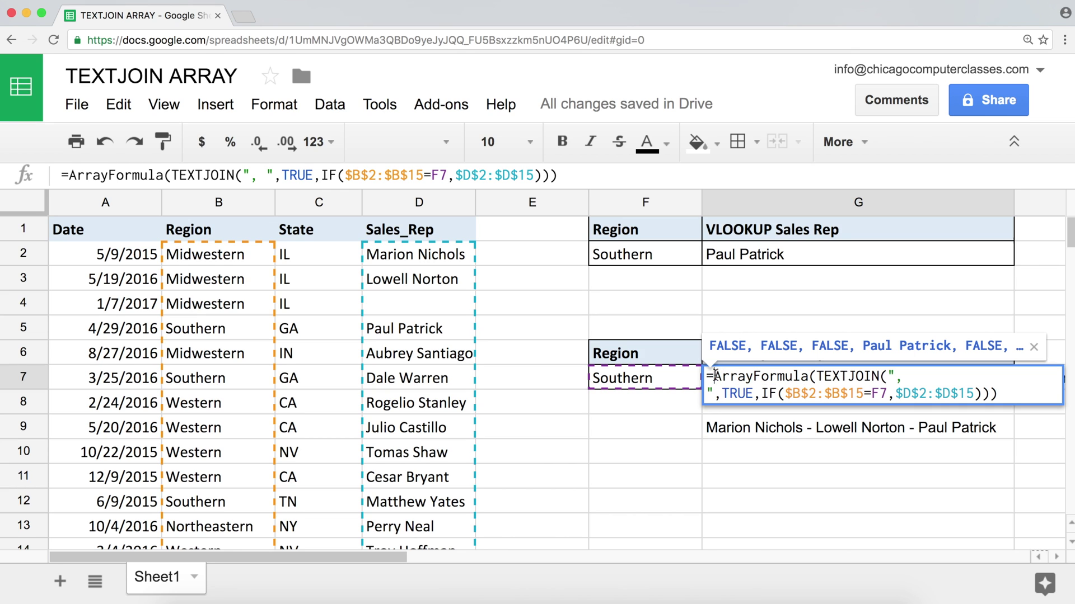
pyautogui.doubleClick(755, 377)
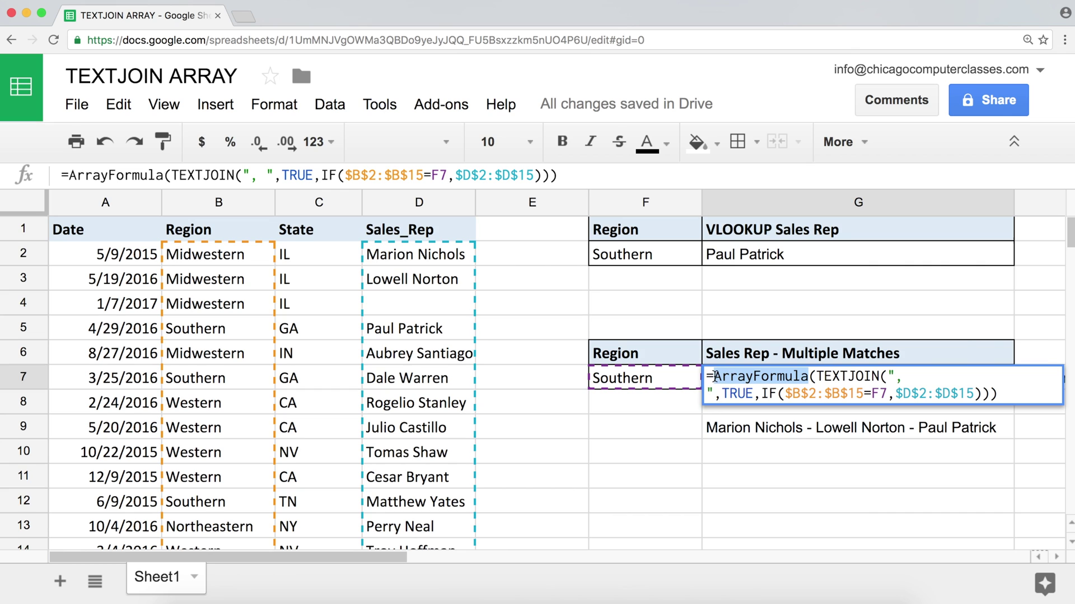
pyautogui.click(715, 376)
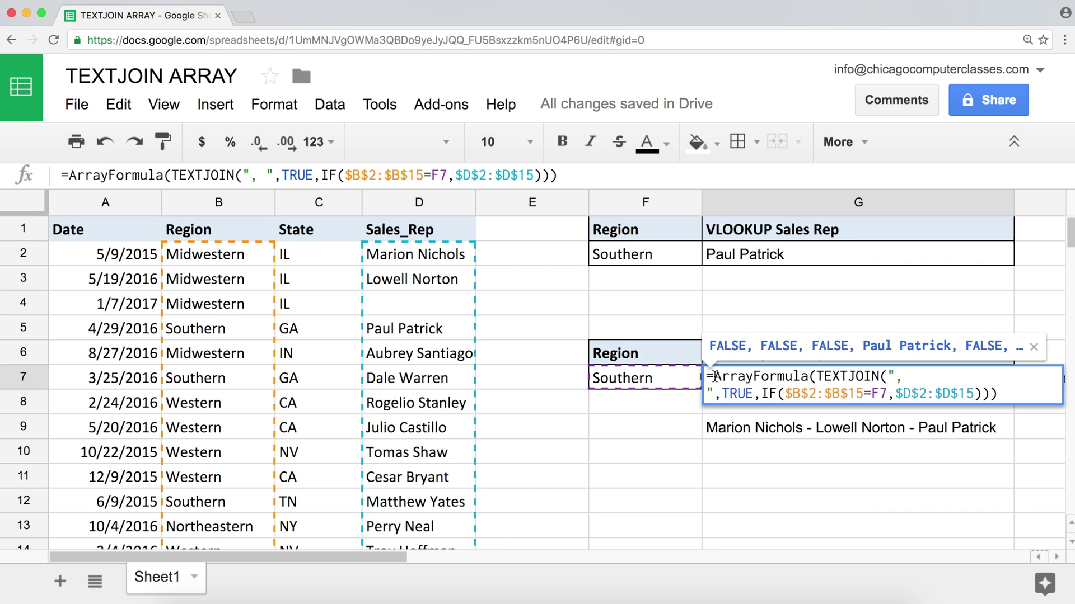
pyautogui.press('Return')
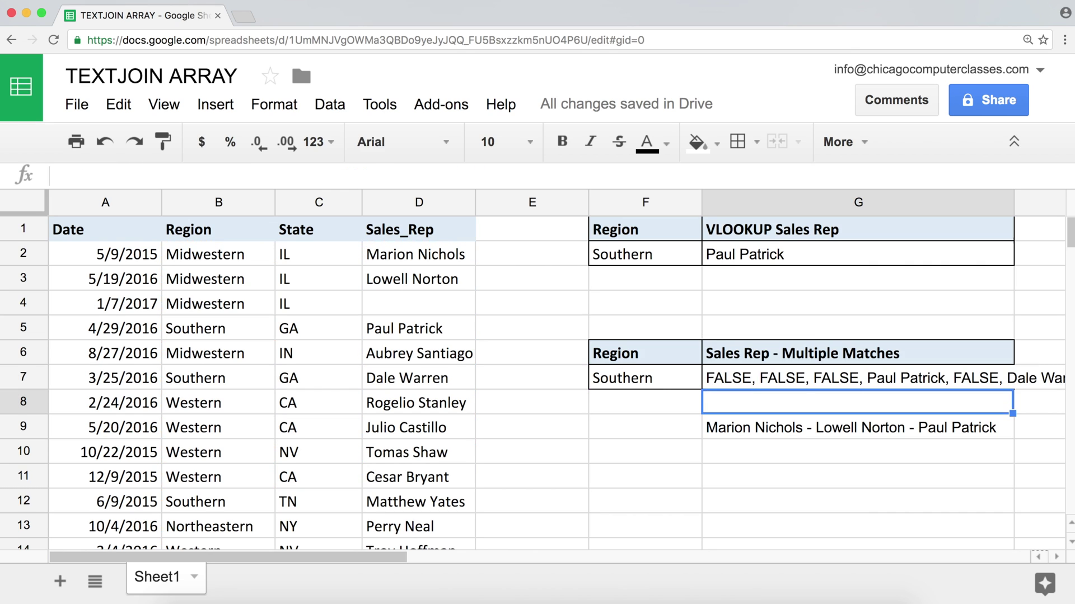
# Add an empty string "" as the value-if-false argument of the IF inside the G7 formula, after $D$2:$D$15, and enter it.
pyautogui.click(760, 383)
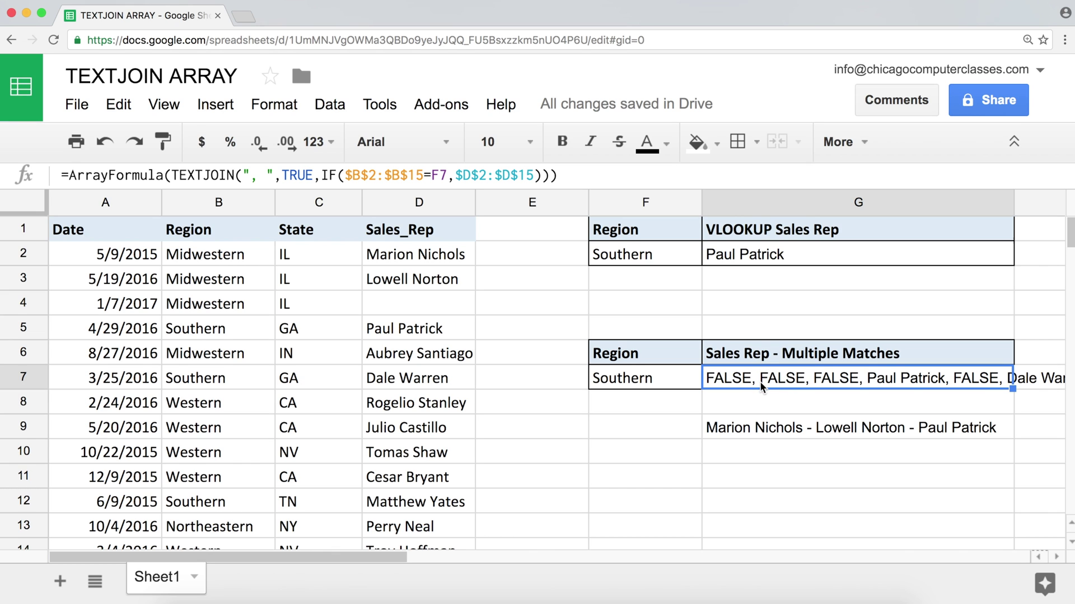
pyautogui.doubleClick(760, 381)
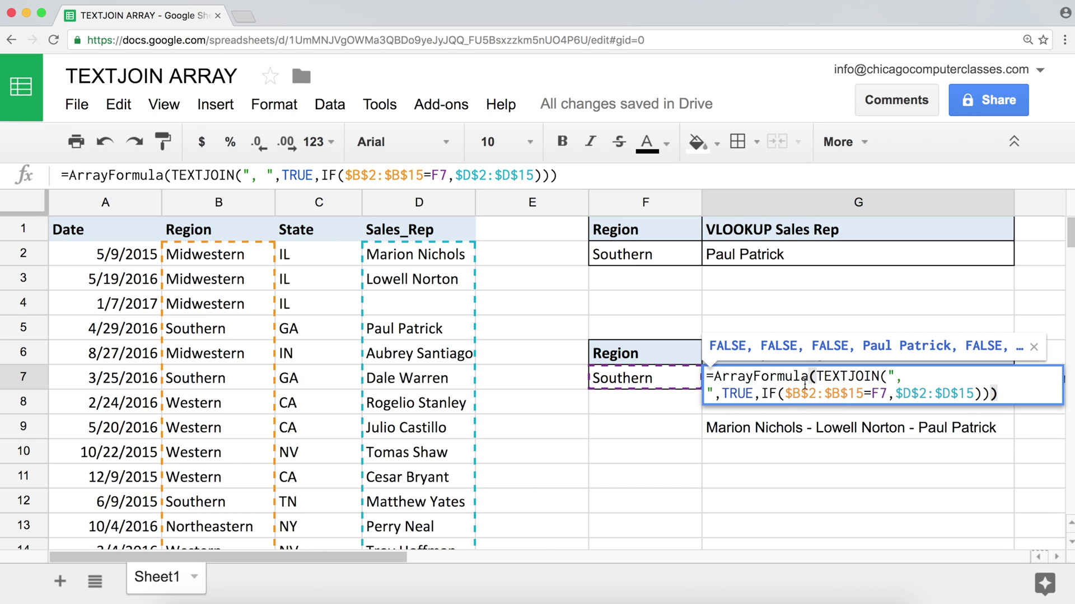
pyautogui.doubleClick(733, 395)
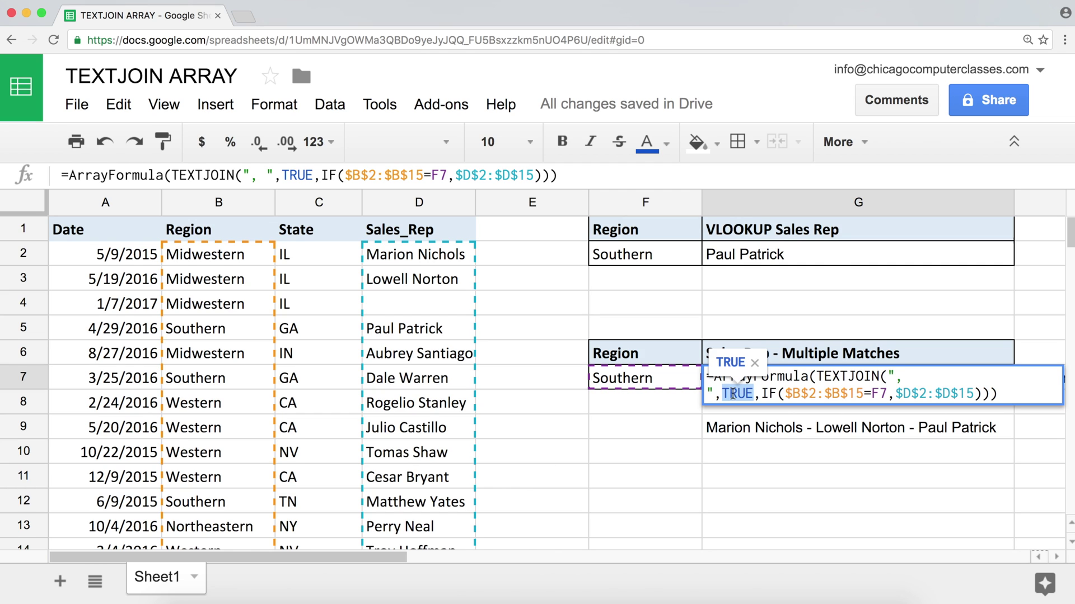
pyautogui.click(975, 398)
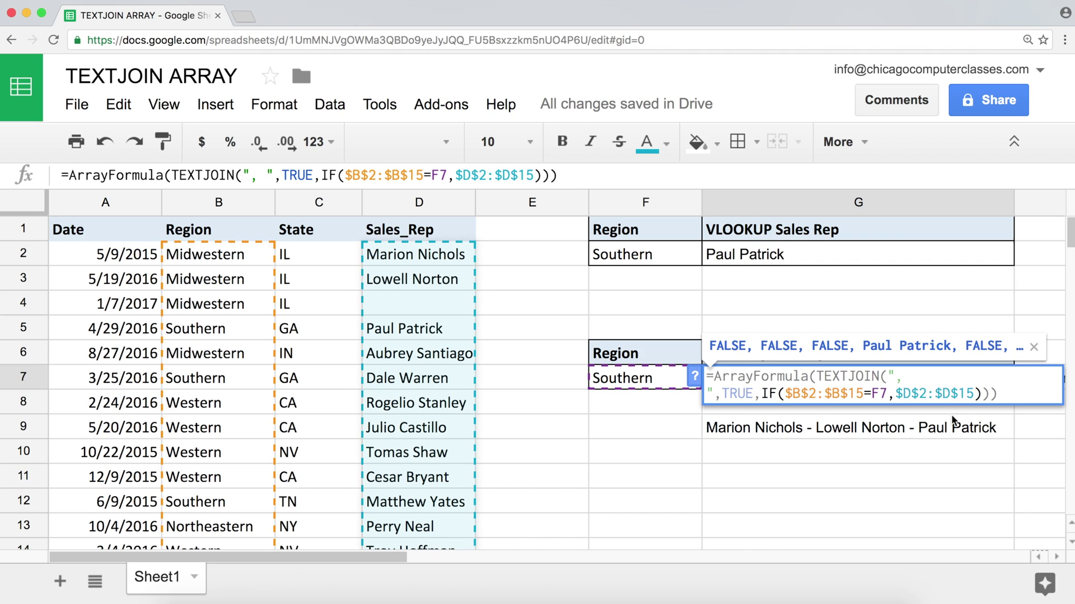
pyautogui.moveTo(785, 394); pyautogui.dragTo(972, 394)
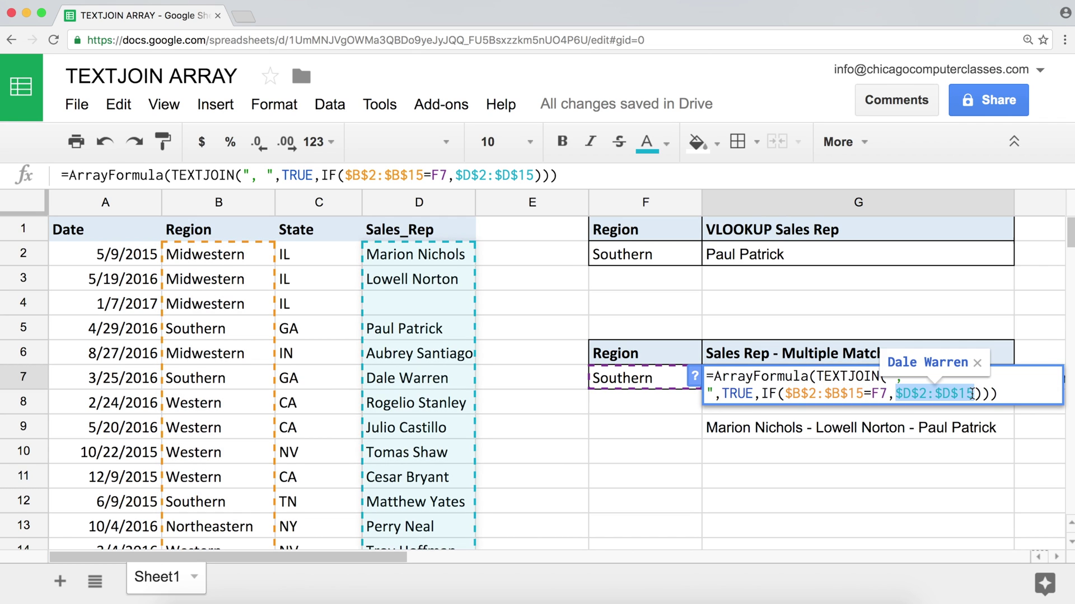
pyautogui.click(972, 394)
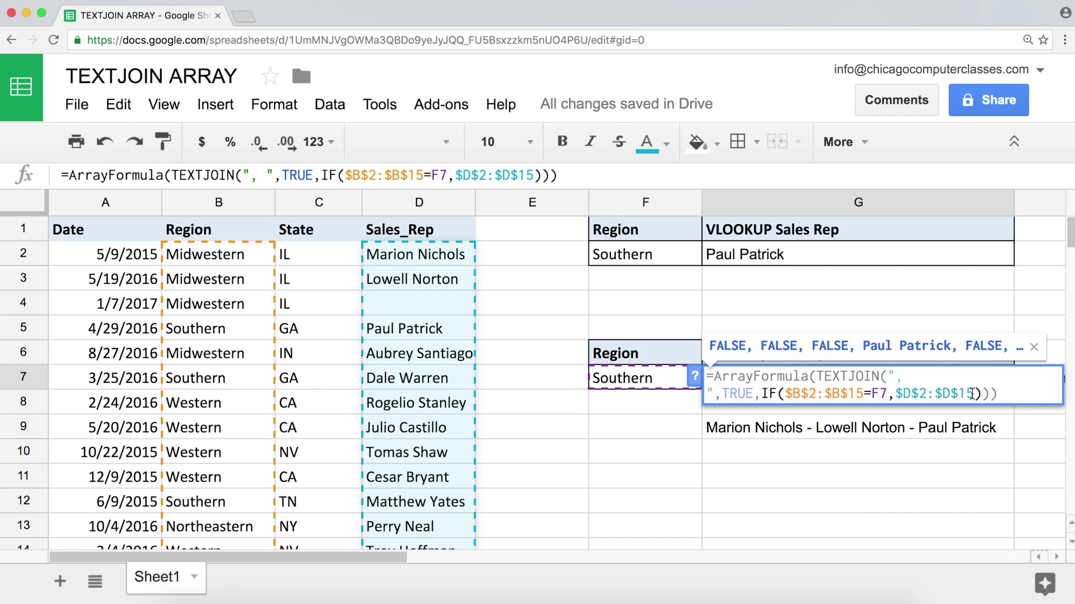
pyautogui.write(',')
pyautogui.click(986, 394)
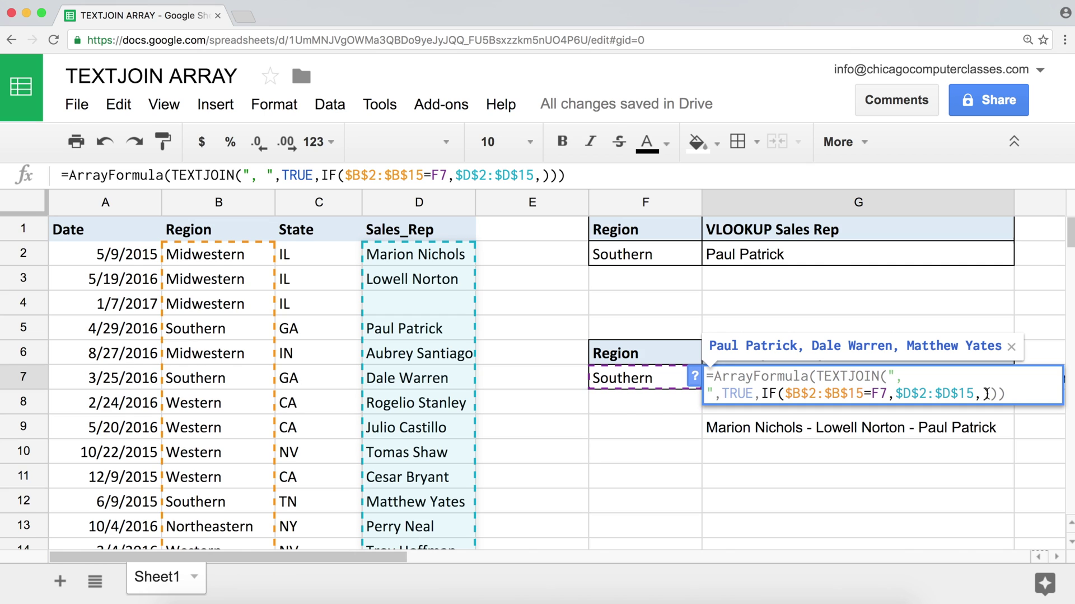
pyautogui.write('""')
pyautogui.press('Return')
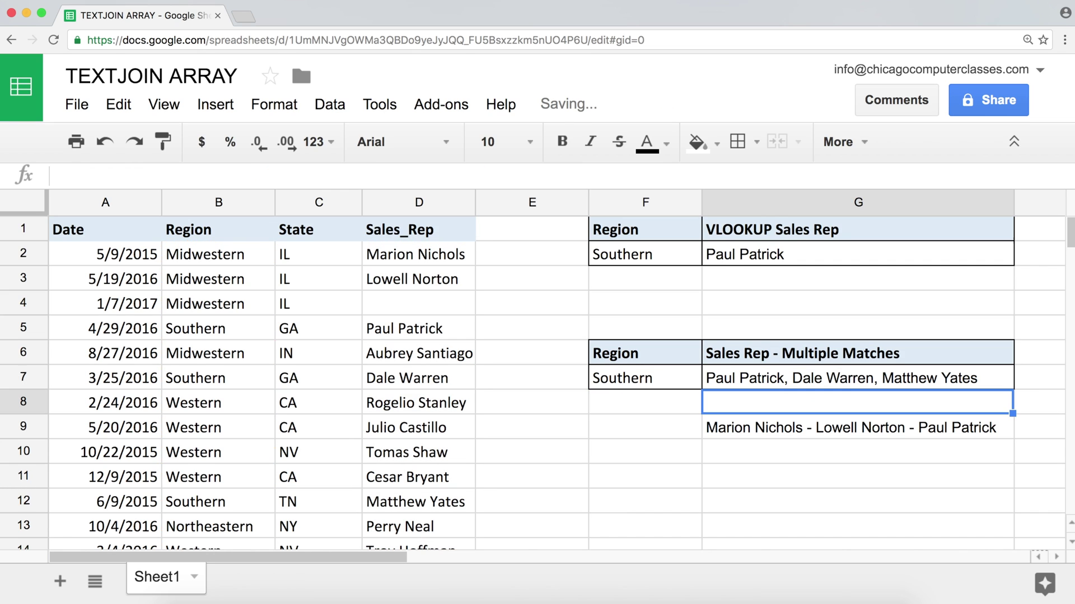
# Delete the test TEXTJOIN formula from G9.
pyautogui.click(942, 384)
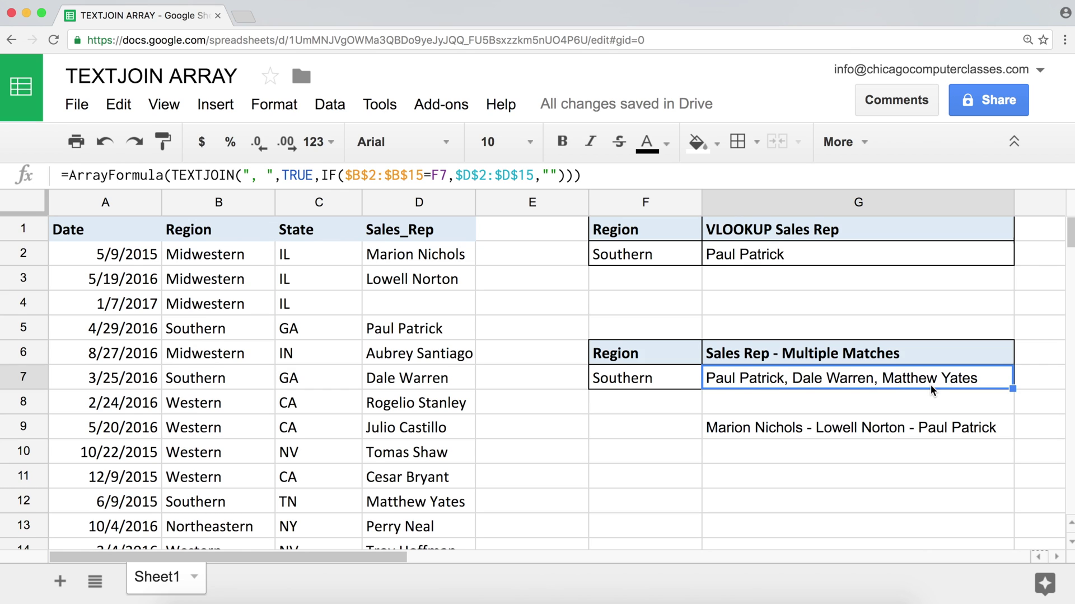
pyautogui.click(821, 432)
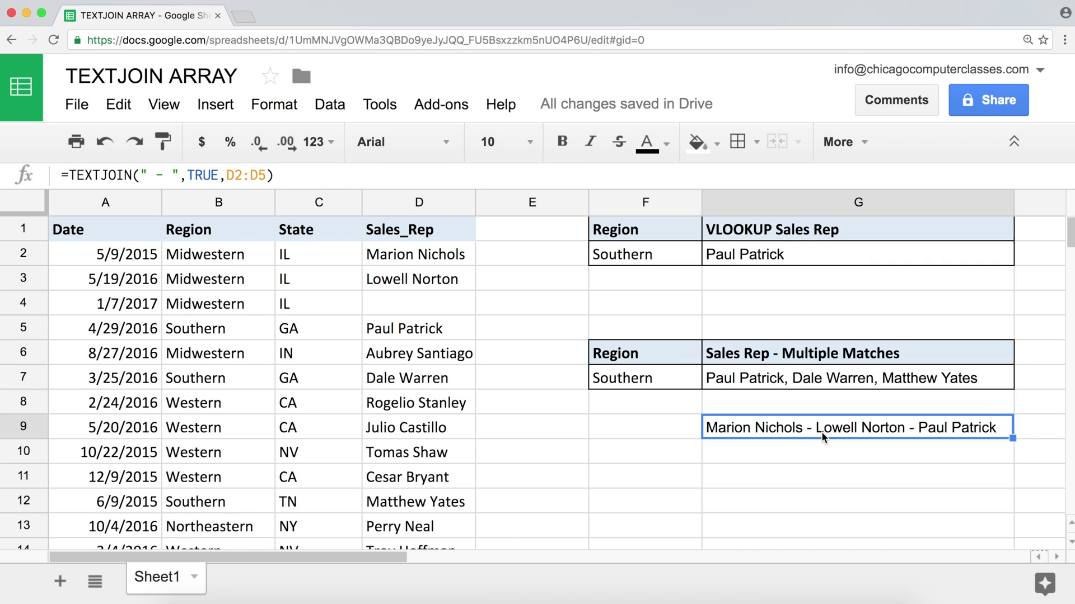
pyautogui.press('BackSpace')
pyautogui.click(799, 459)
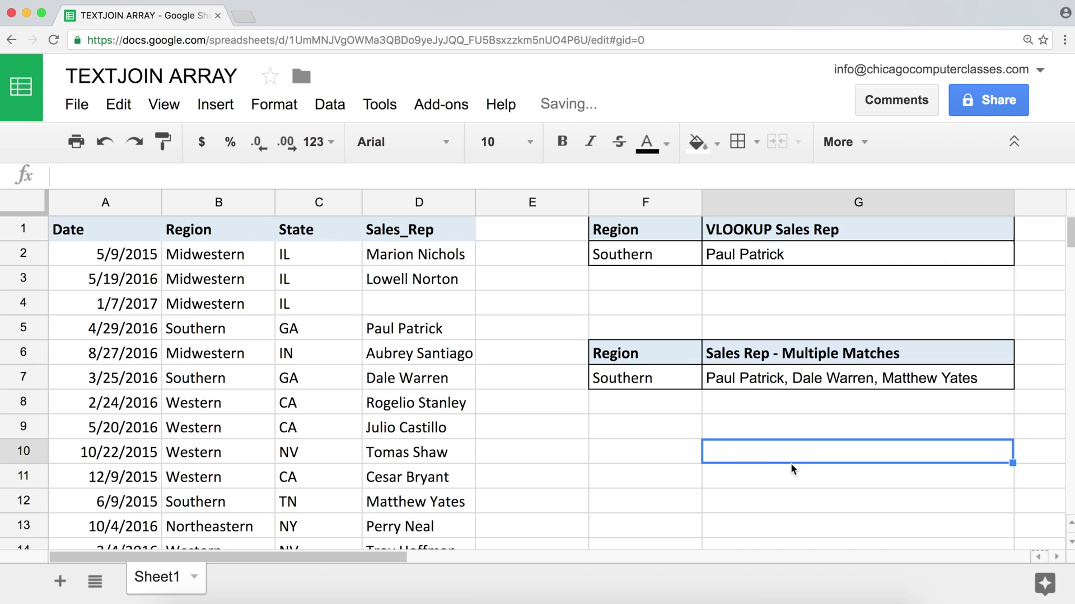
# Enter Midwestern as a second region in F8, below Southern.
pyautogui.click(625, 408)
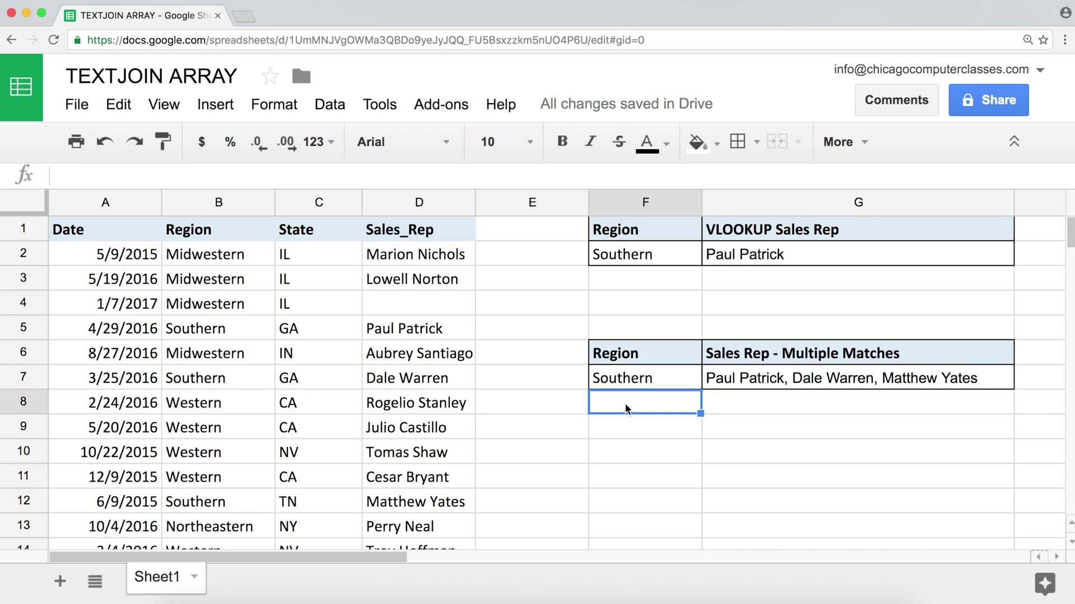
pyautogui.write('Midwestern')
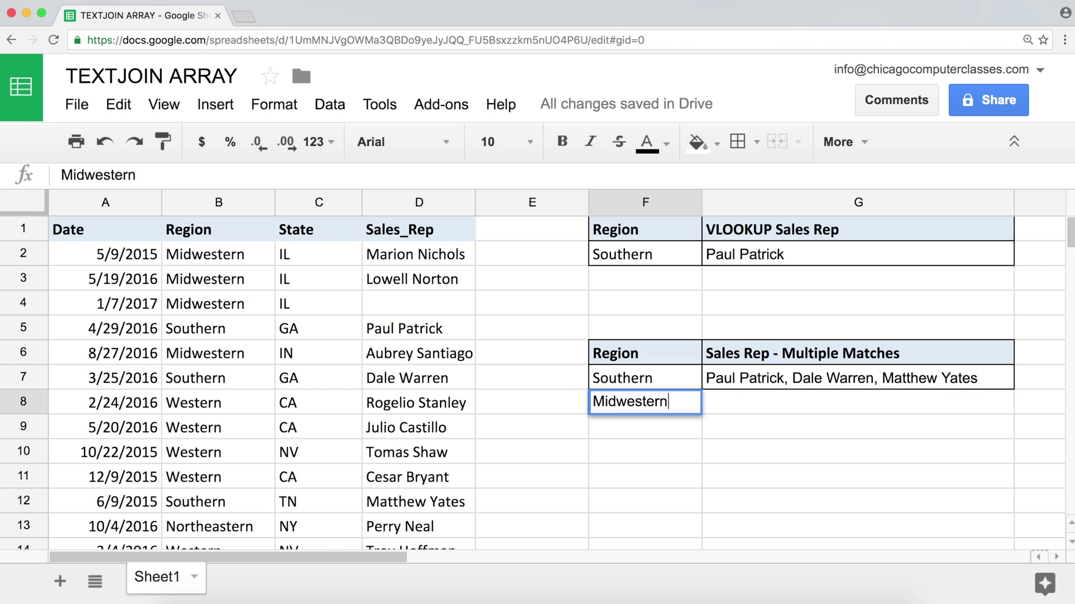
pyautogui.press('Return')
# Fill the G7 formula down to G8 and widen column G slightly to fit the Midwestern list.
pyautogui.click(829, 378)
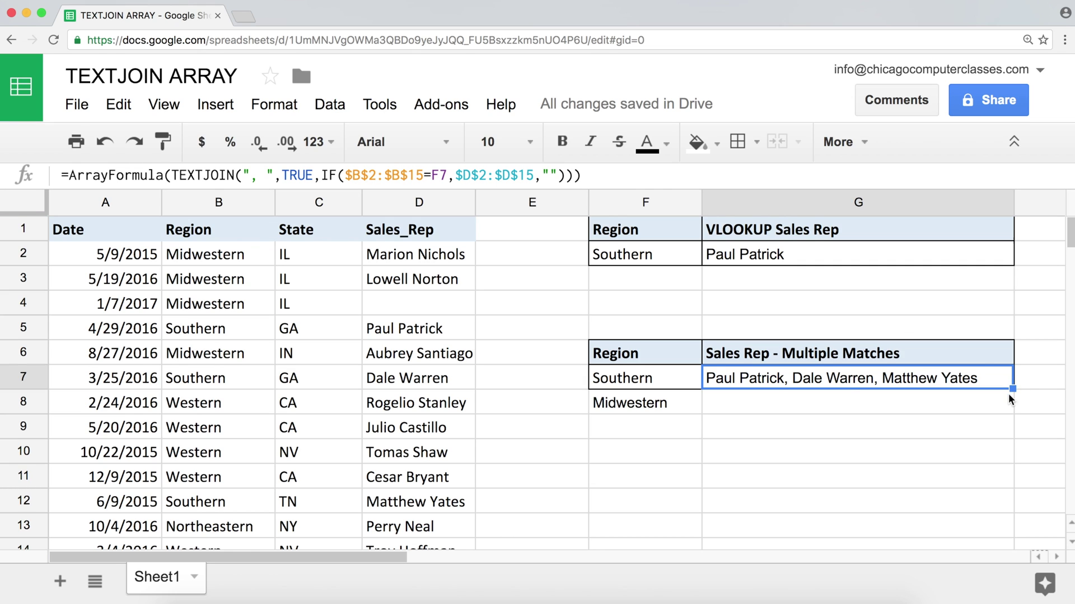
pyautogui.moveTo(1012, 388); pyautogui.dragTo(1012, 404)
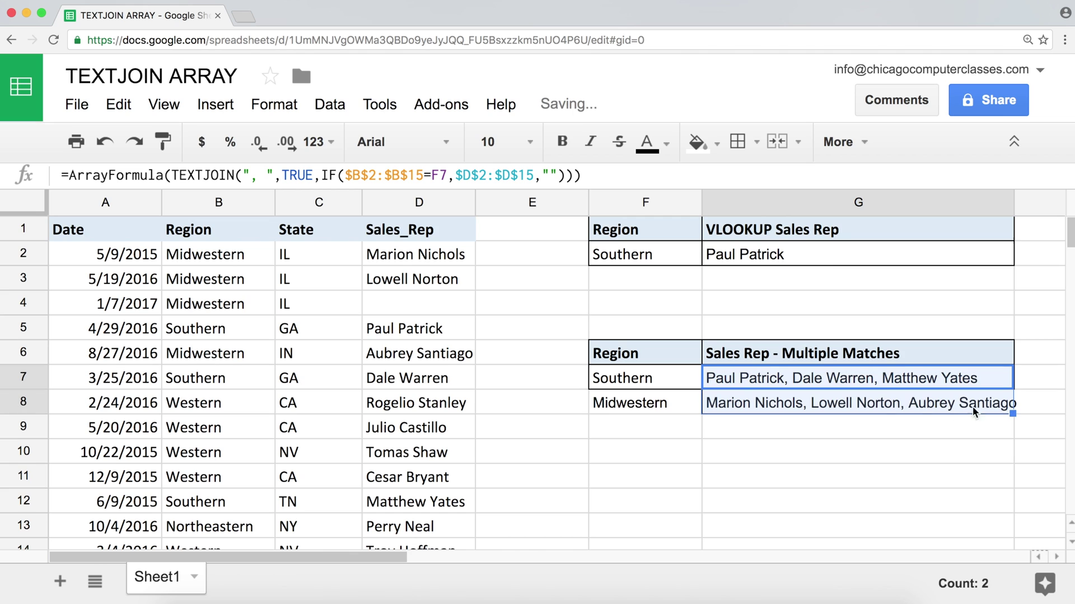
pyautogui.click(875, 398)
pyautogui.moveTo(1015, 193); pyautogui.dragTo(1023, 196)
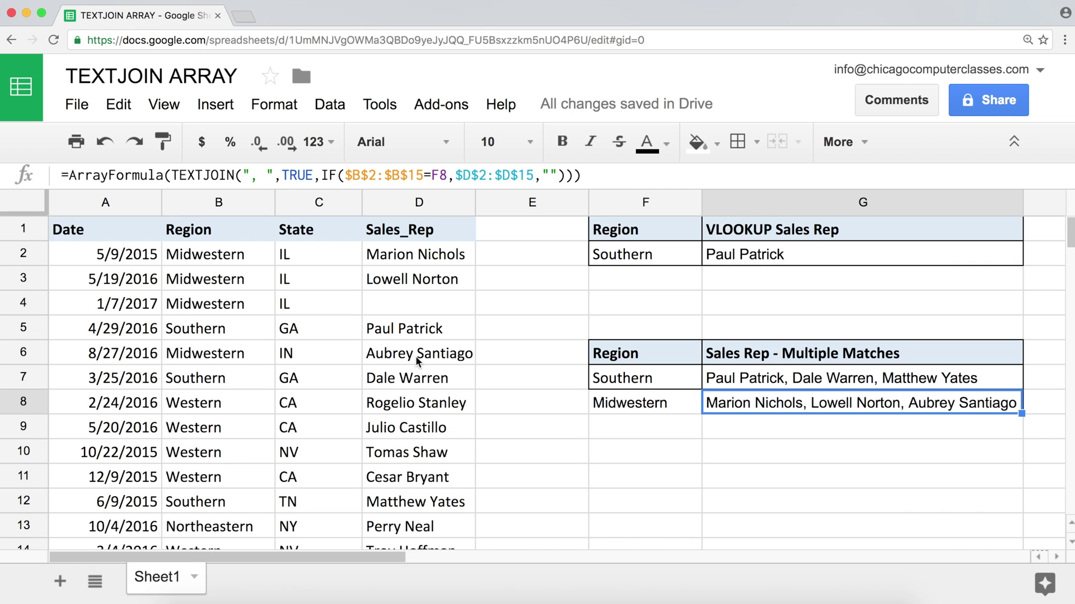
pyautogui.scroll(-2, 302, 376)
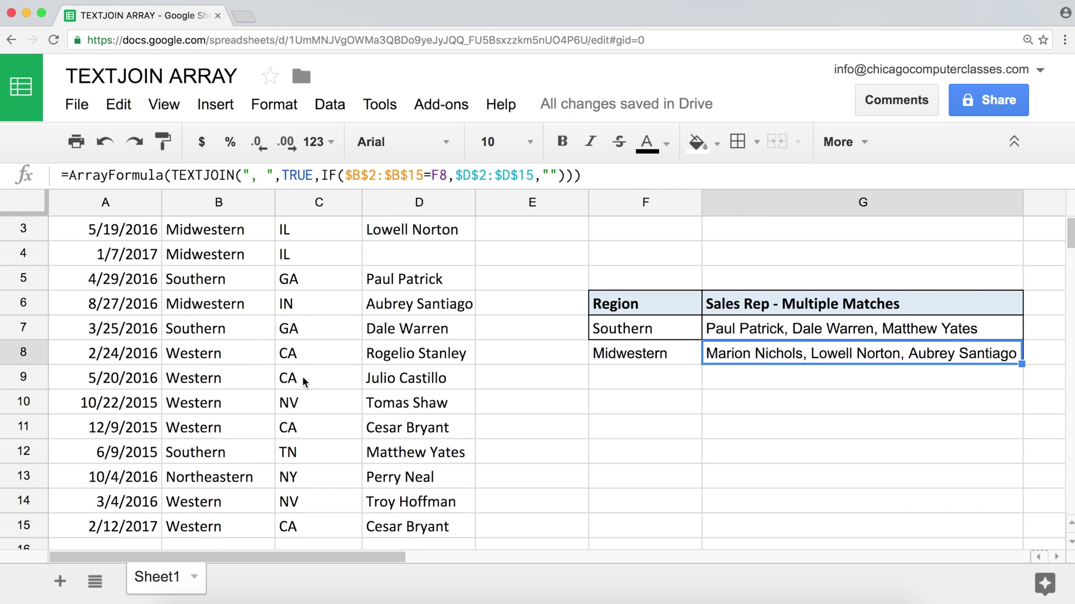
# Enter Western as a third region in F9, below Midwestern.
pyautogui.scroll(-1, 303, 376)
pyautogui.scroll(3, 302, 377)
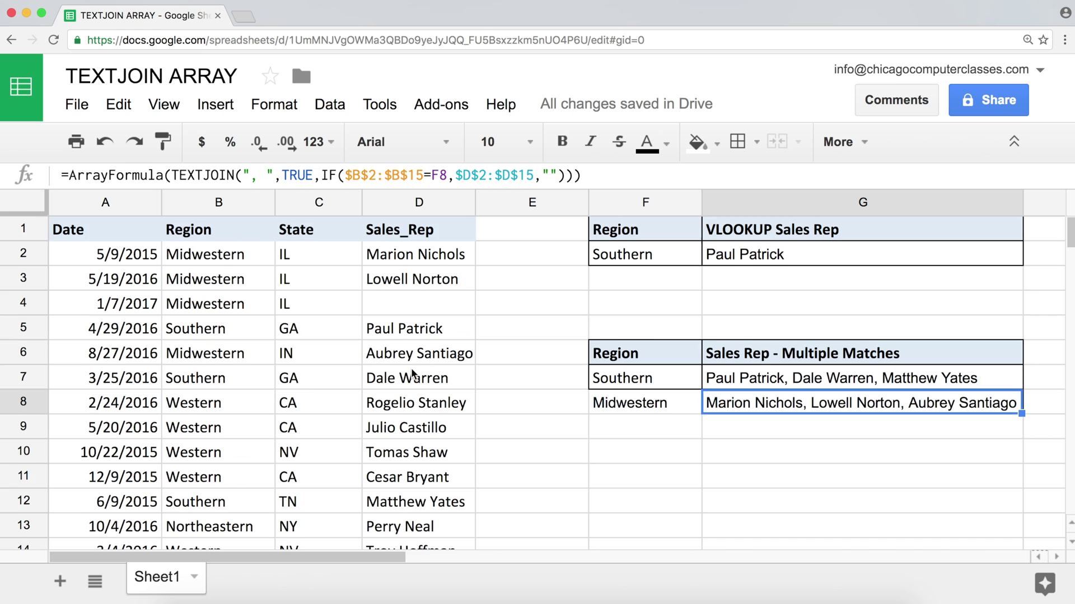
pyautogui.click(620, 398)
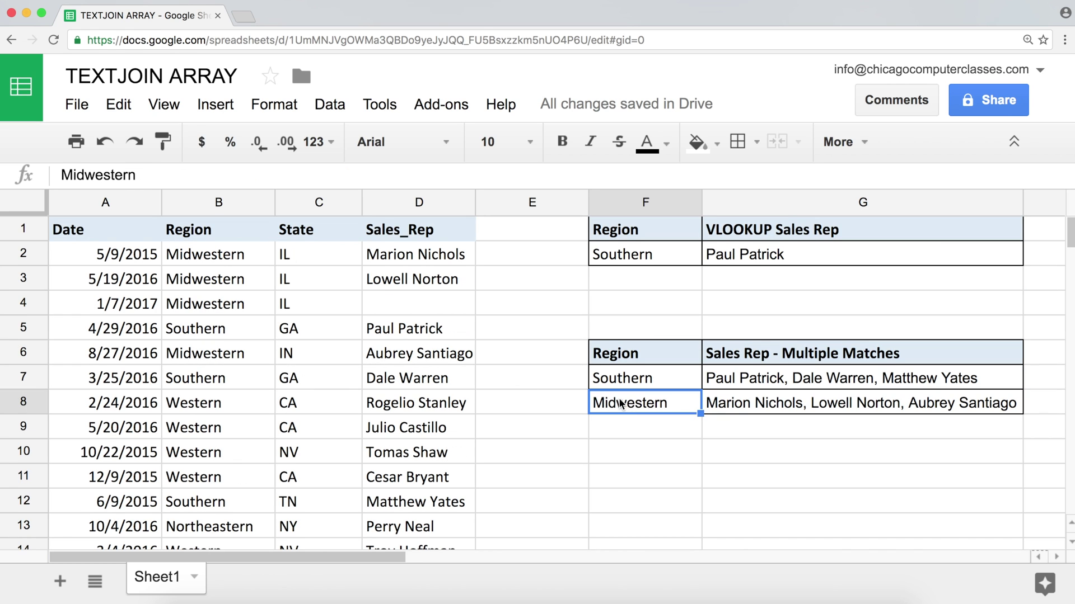
pyautogui.click(627, 429)
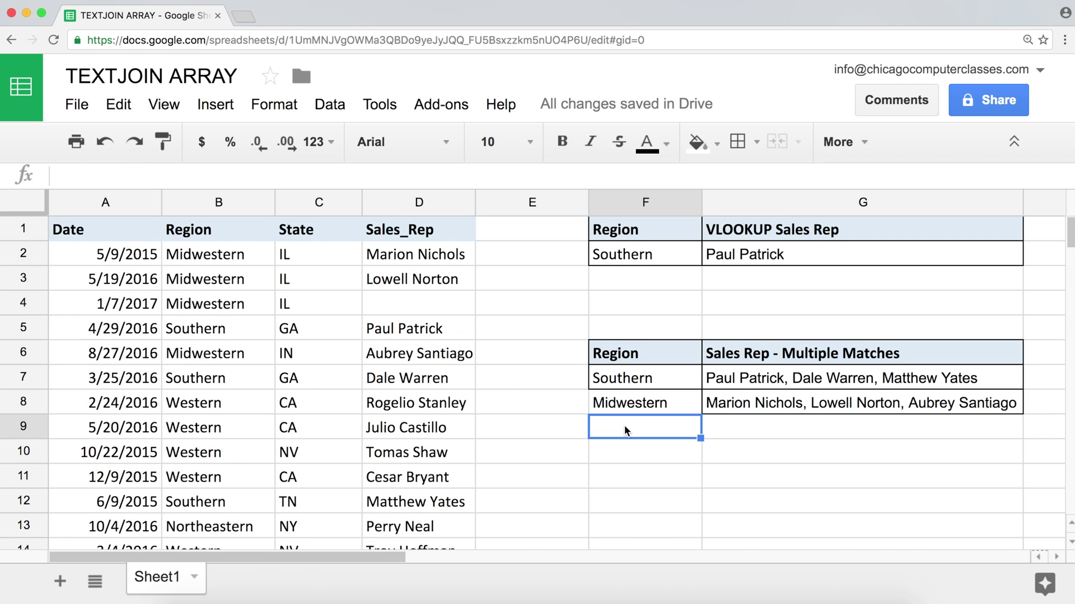
pyautogui.write('Western')
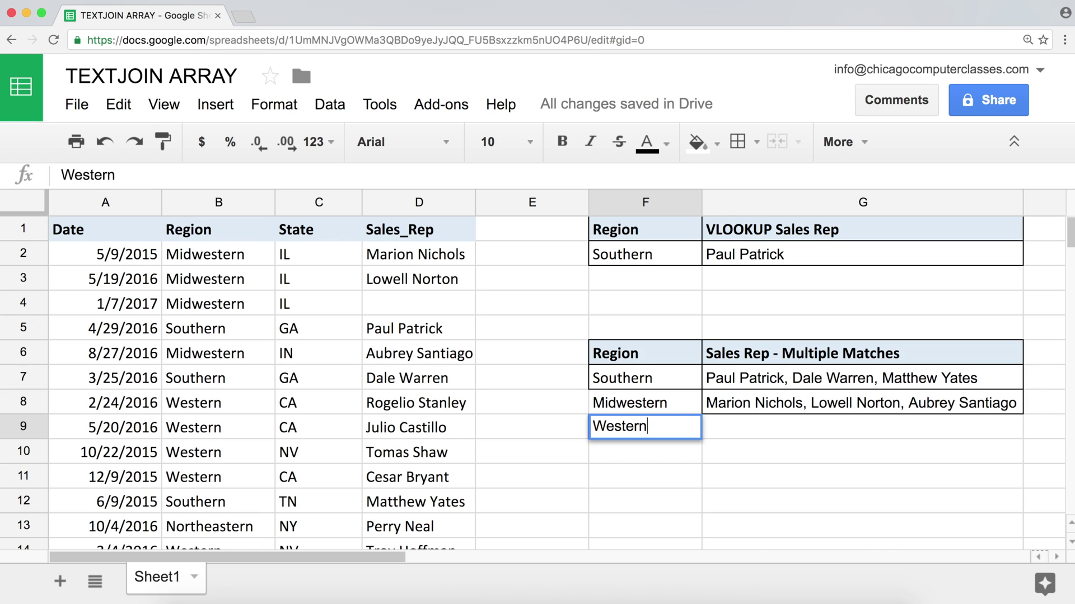
pyautogui.press('Return')
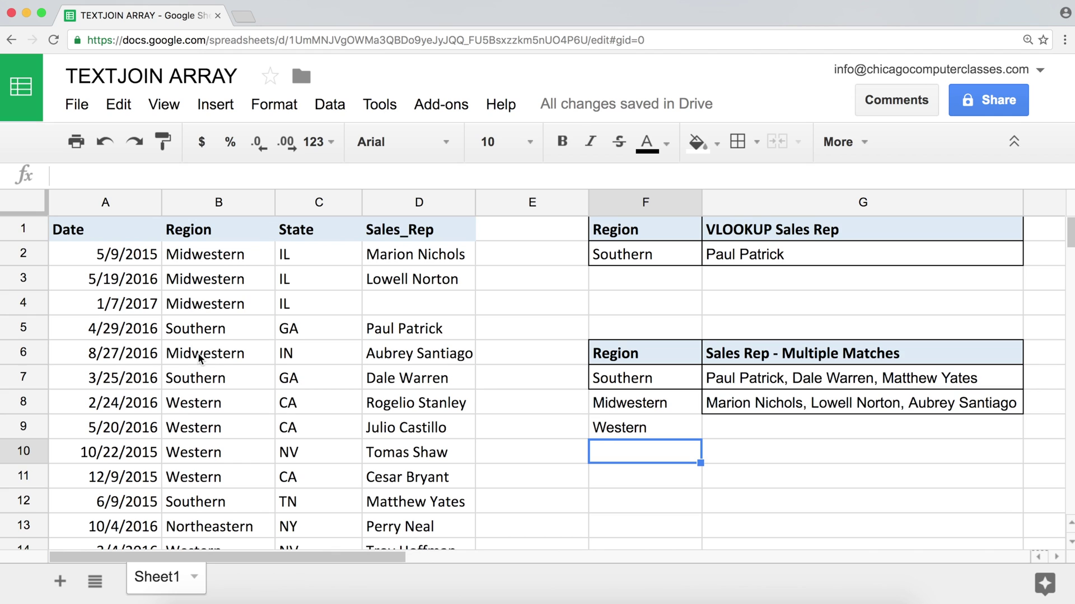
# Copy Northeastern from B13 into F10 as the fourth region in the Multiple Matches table.
pyautogui.click(219, 529)
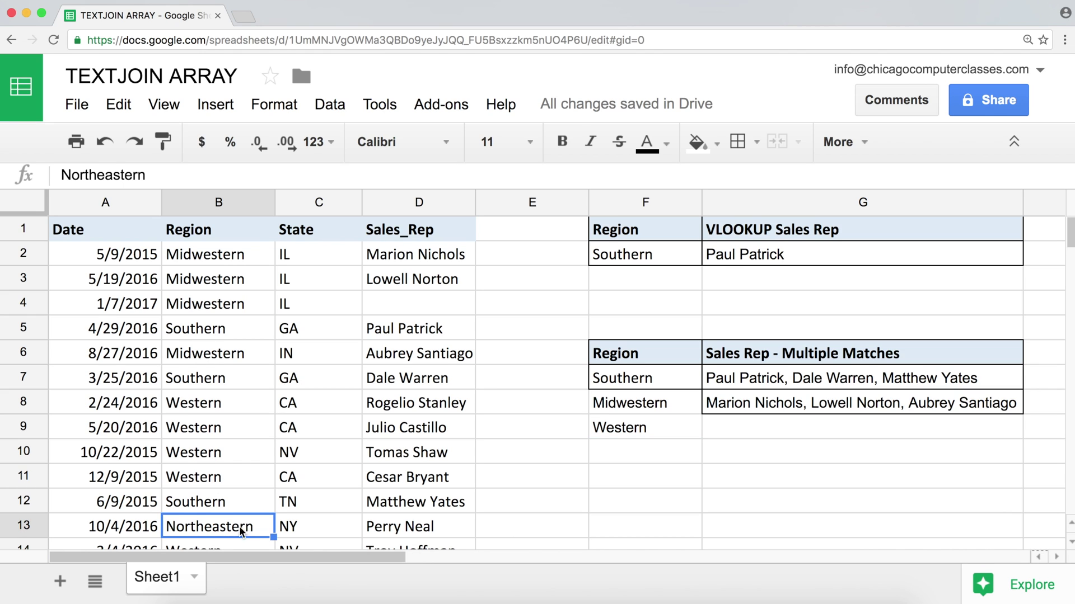
pyautogui.click(624, 442)
pyautogui.write('Northeastern')
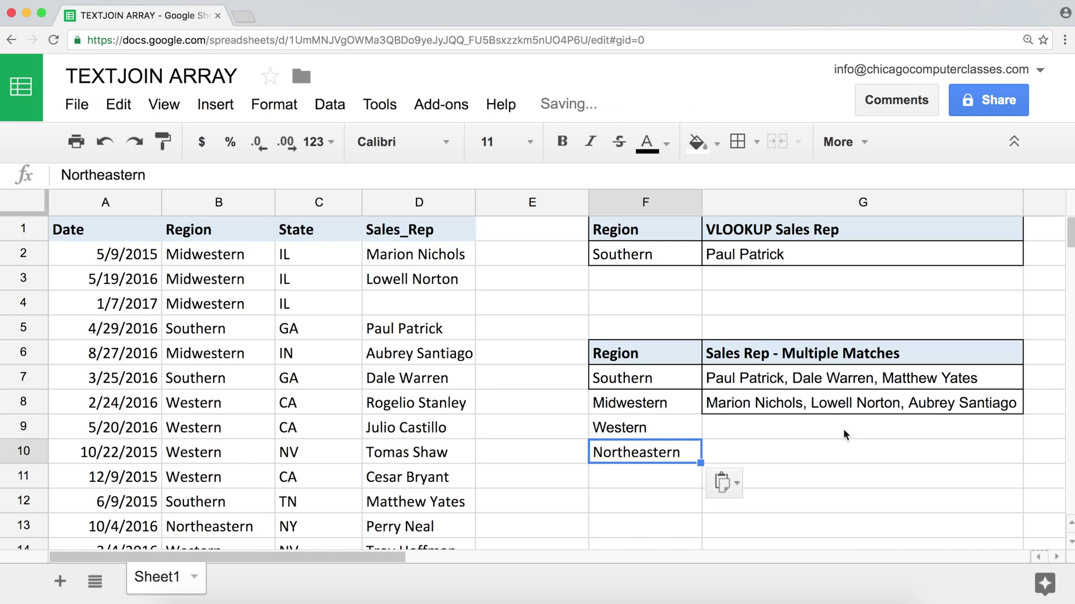
# Fill the G8 formula down to G10 and widen column G slightly.
pyautogui.click(959, 409)
pyautogui.moveTo(1020, 414); pyautogui.dragTo(1016, 459)
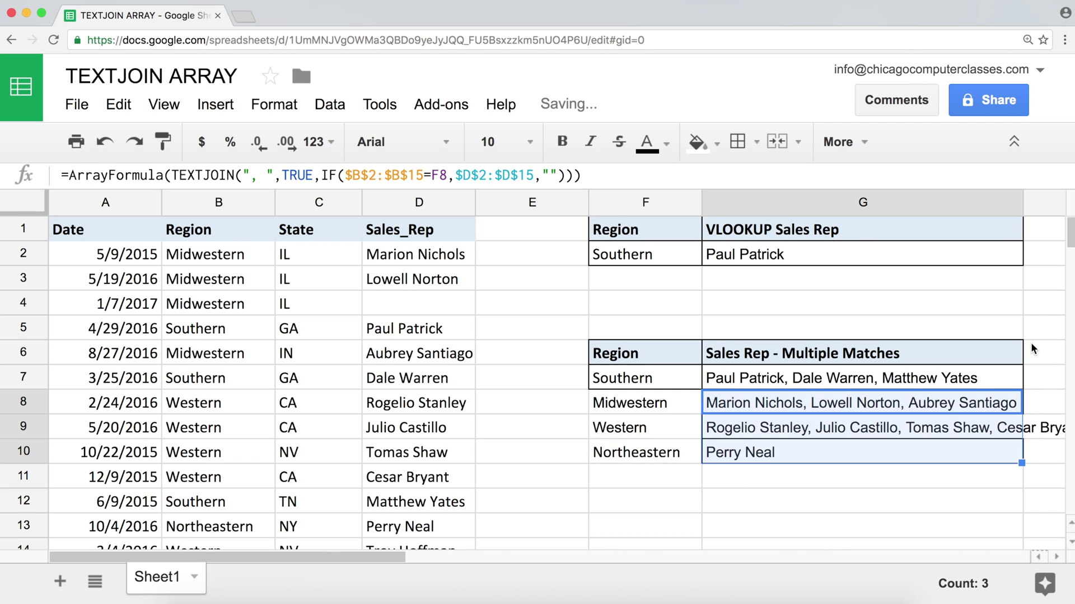
pyautogui.moveTo(1023, 202); pyautogui.dragTo(1044, 202)
pyautogui.click(741, 496)
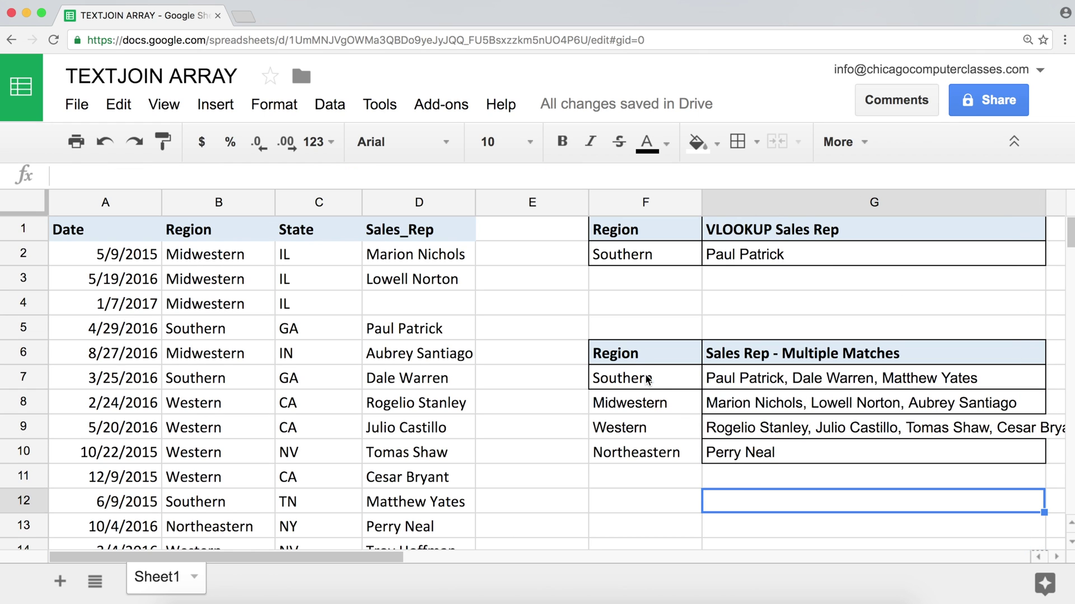
# Apply all borders to the Multiple Matches table range F7:G10.
pyautogui.moveTo(648, 380); pyautogui.dragTo(767, 452)
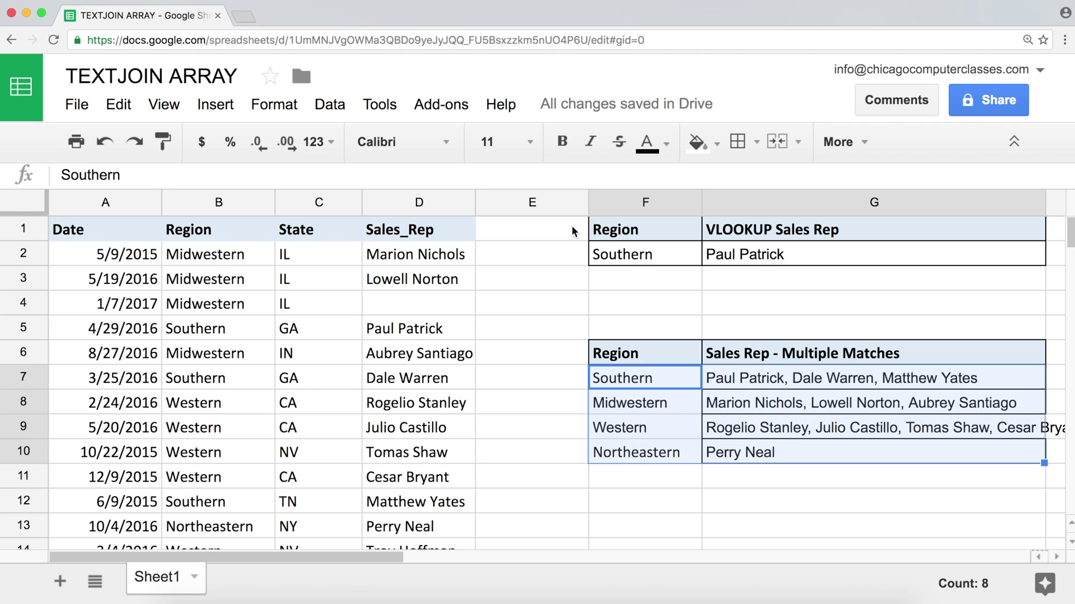
pyautogui.click(738, 142)
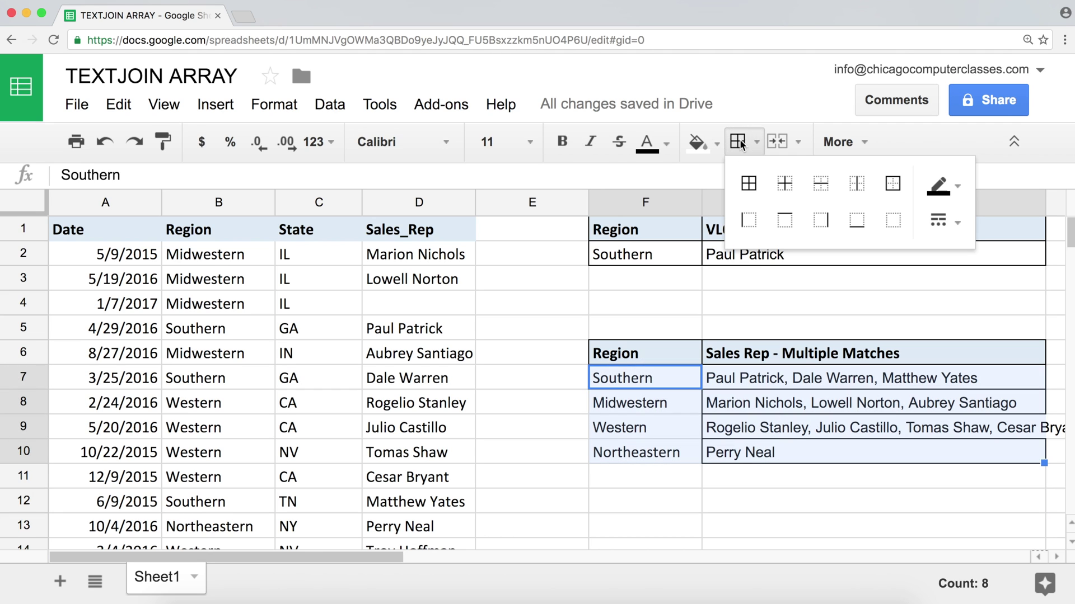
pyautogui.click(749, 183)
pyautogui.click(727, 403)
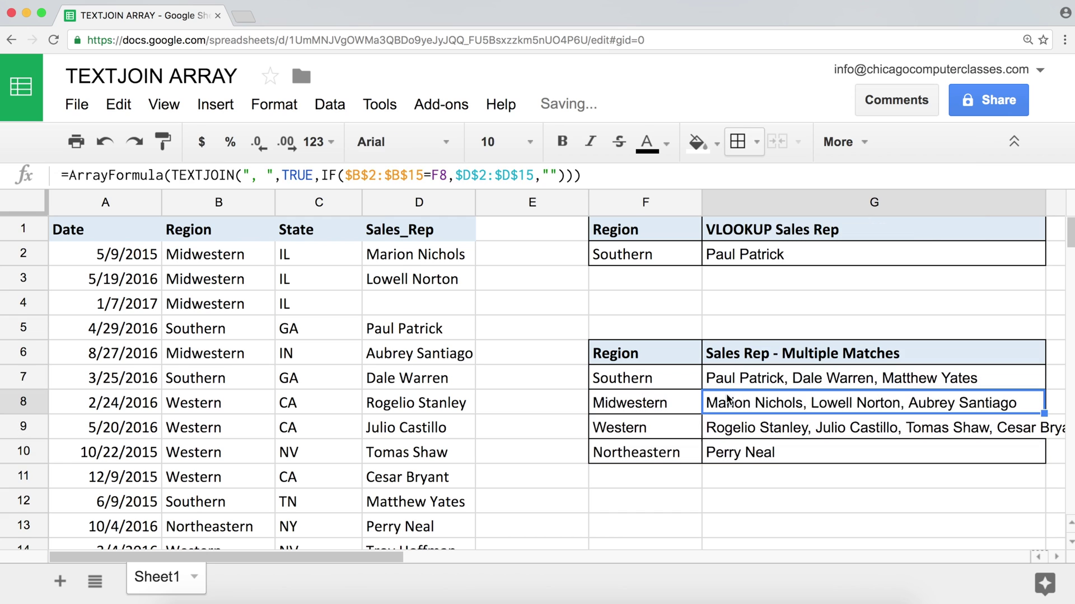
pyautogui.click(782, 329)
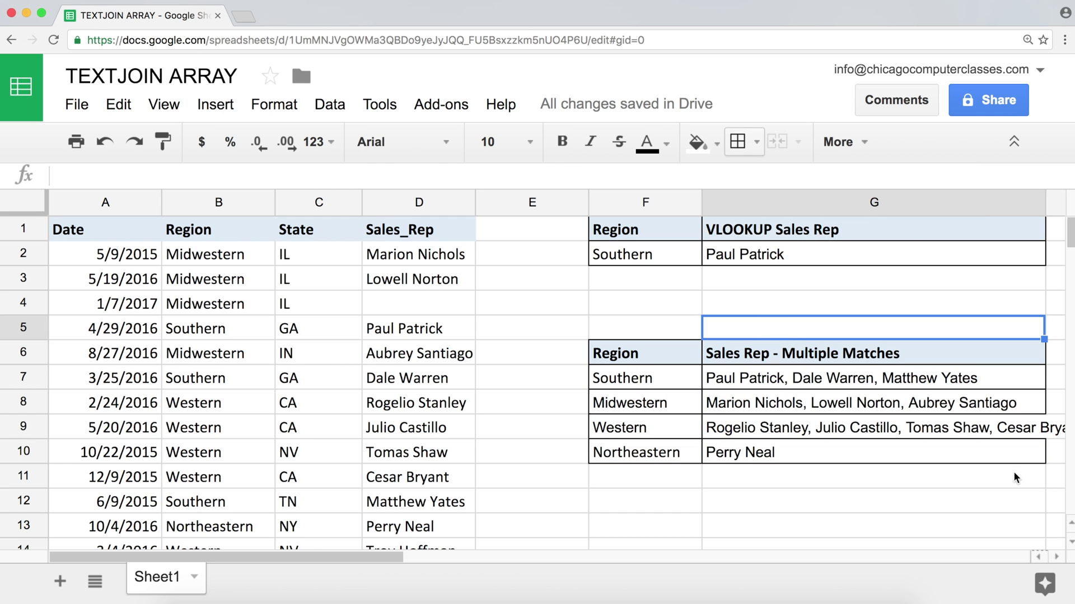
# Examine the full Western list in G9 and compare the Multiple Matches results with the source data, including the Northeastern record in row 13.
pyautogui.hscroll(2, 1043, 552)
pyautogui.click(1056, 556)
pyautogui.click(1056, 557)
pyautogui.moveTo(412, 557); pyautogui.dragTo(264, 560)
pyautogui.scroll(-1, 284, 429)
pyautogui.scroll(1, 284, 428)
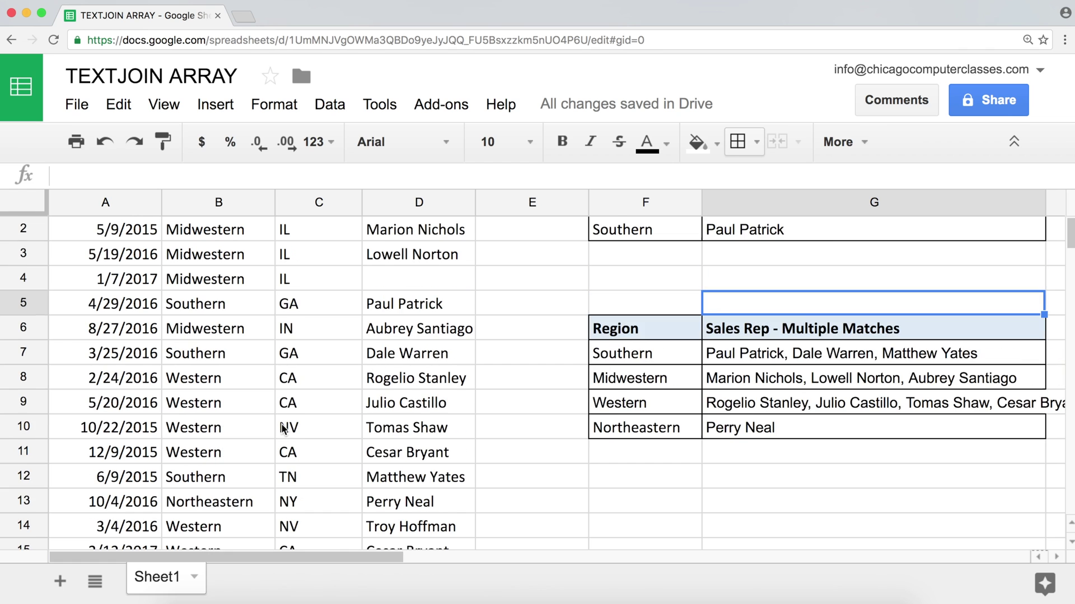
pyautogui.scroll(1, 284, 429)
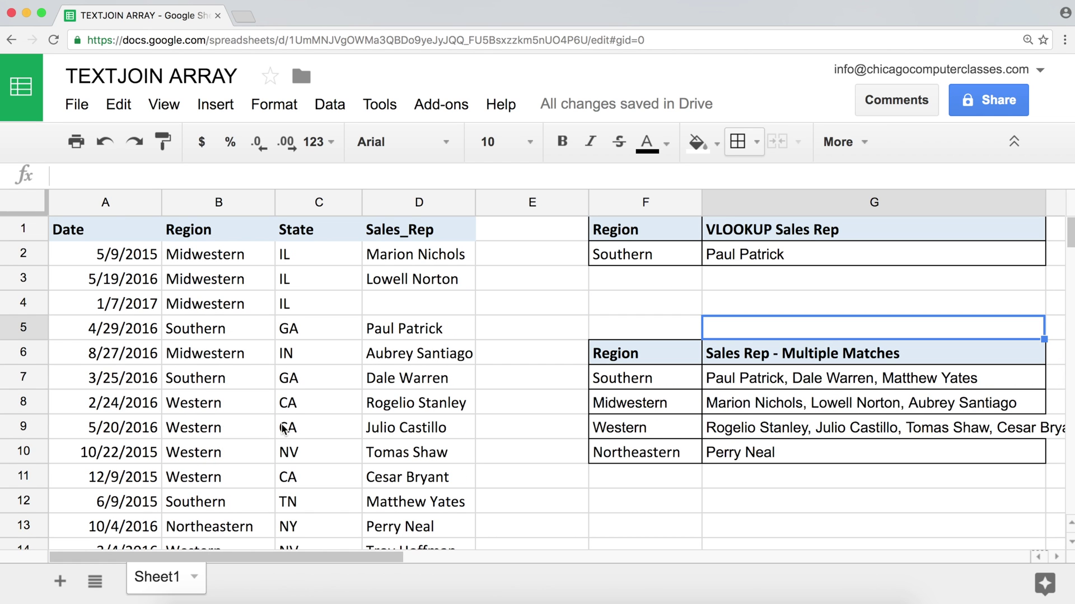
pyautogui.scroll(-3, 263, 269)
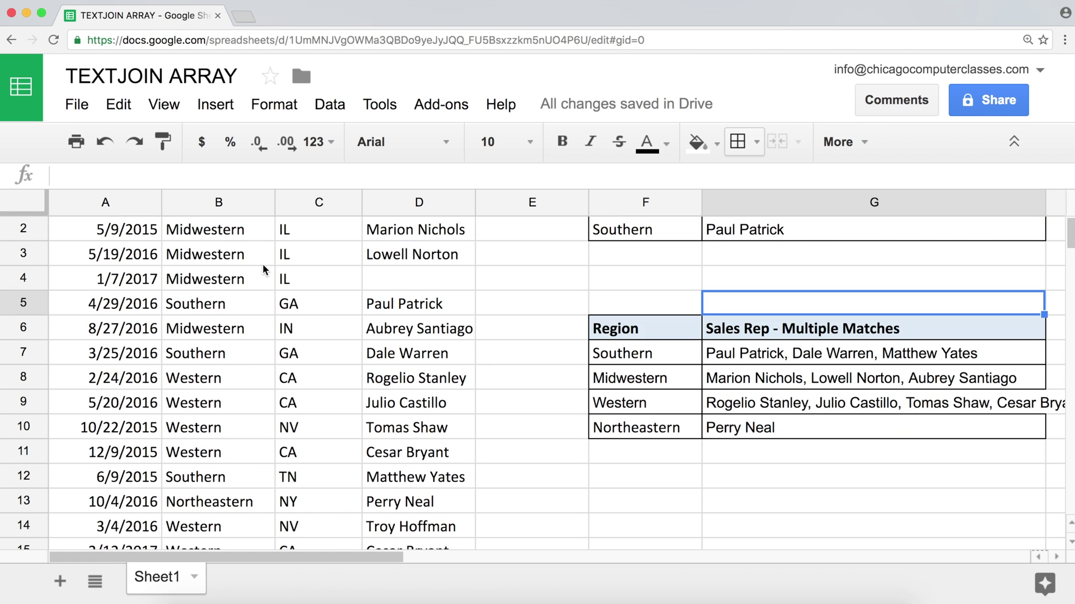
pyautogui.click(226, 451)
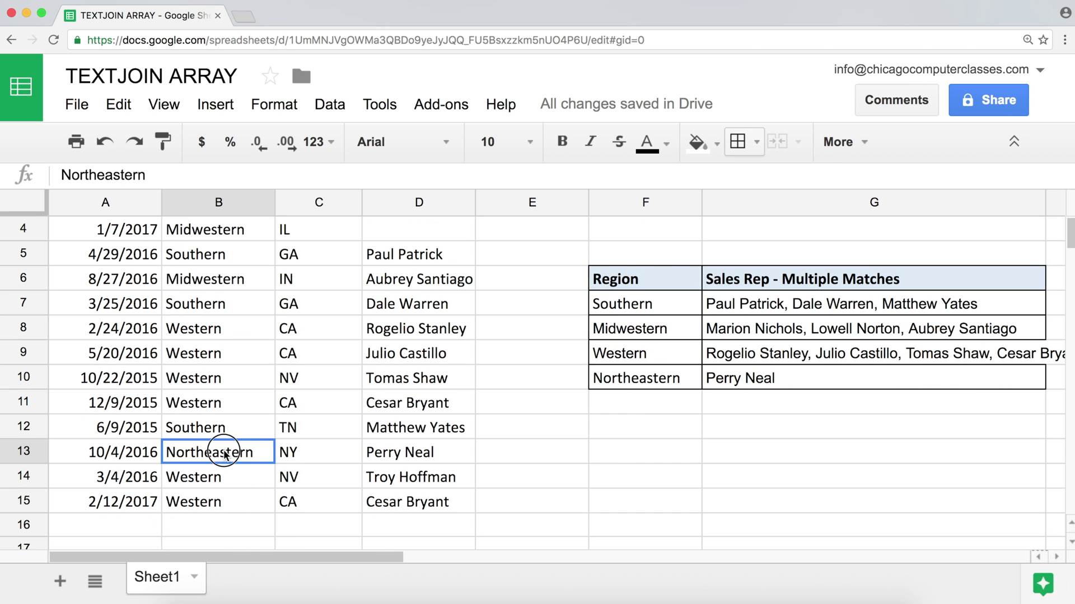
pyautogui.click(417, 458)
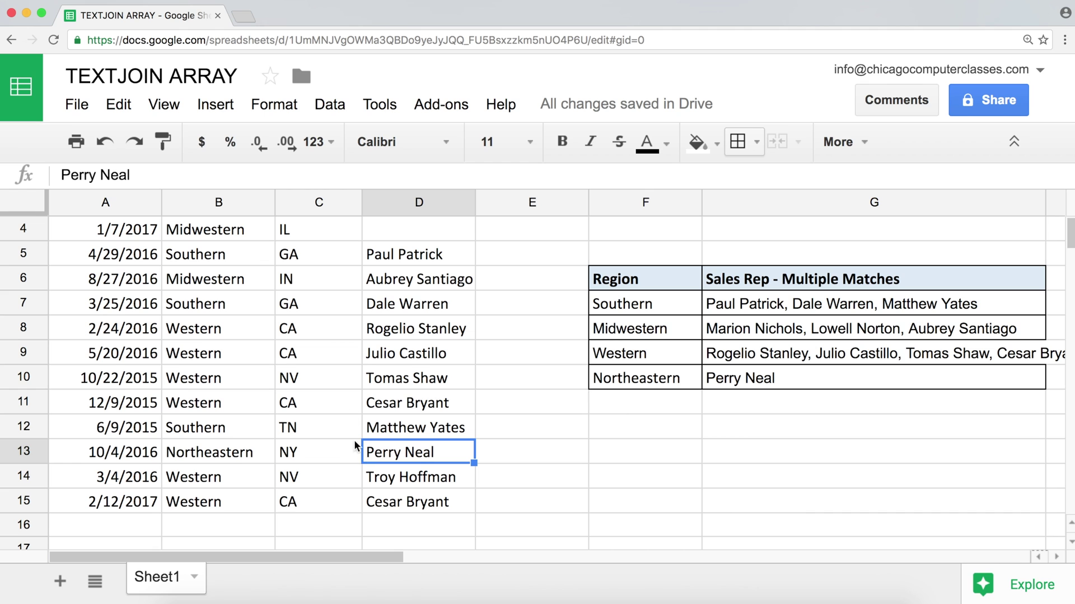
pyautogui.scroll(3, 417, 458)
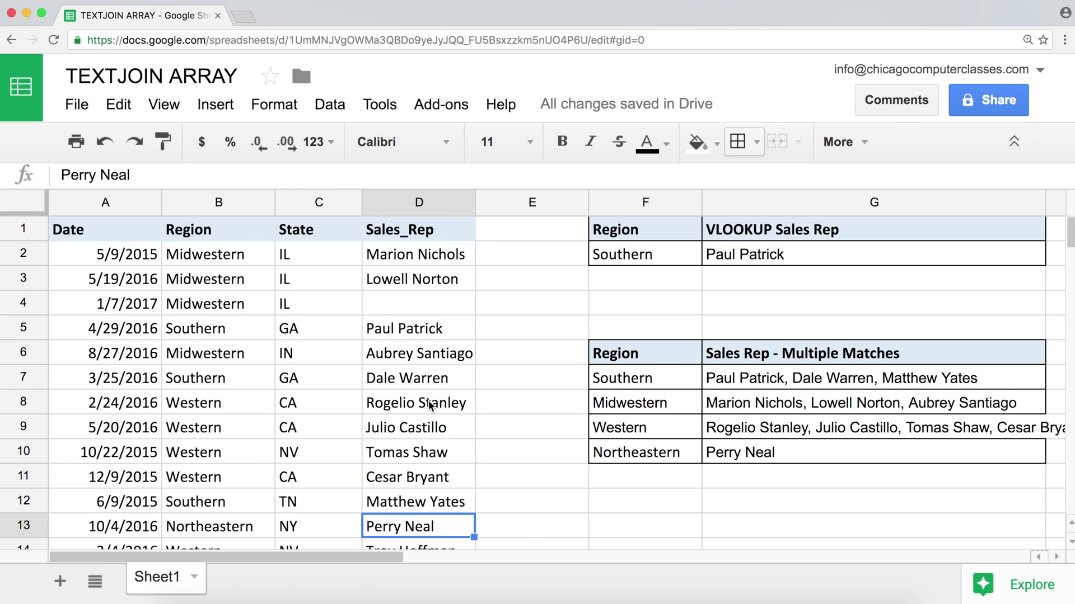
pyautogui.scroll(-1, 429, 406)
pyautogui.scroll(-2, 430, 406)
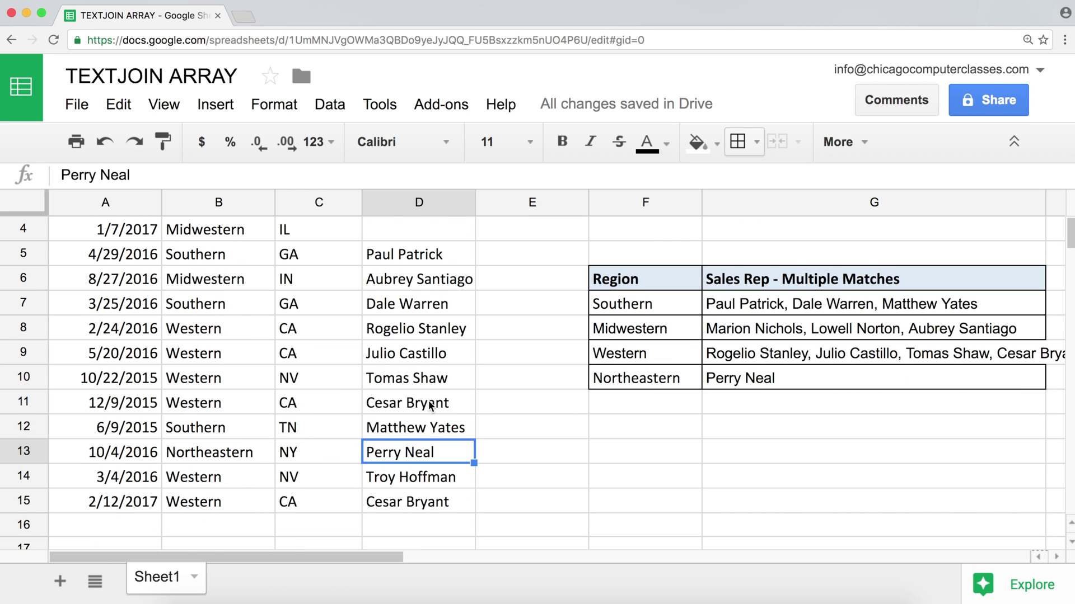
pyautogui.scroll(3, 463, 391)
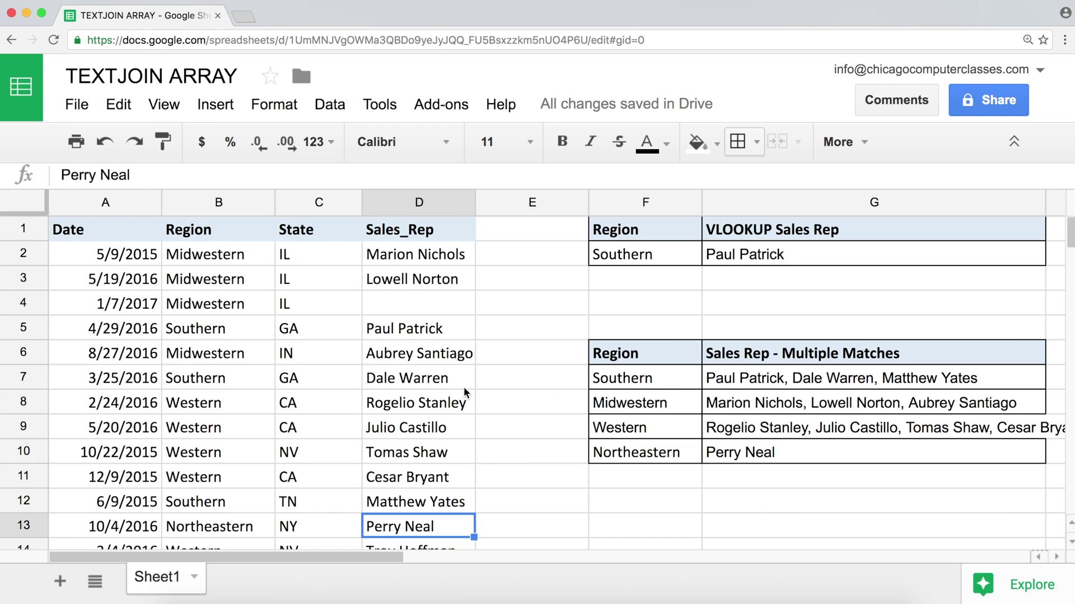
# Copy Northeastern from F10 into F2 as the VLOOKUP region and check the sales rep returned in G2.
pyautogui.click(636, 455)
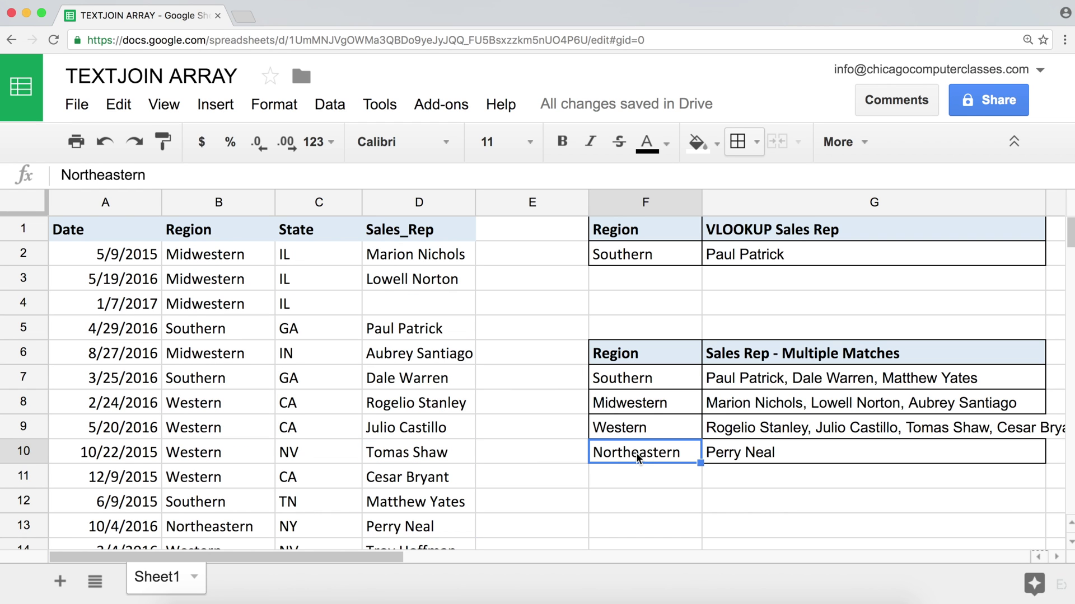
pyautogui.hotkey('ctrl', 'c')
pyautogui.click(631, 254)
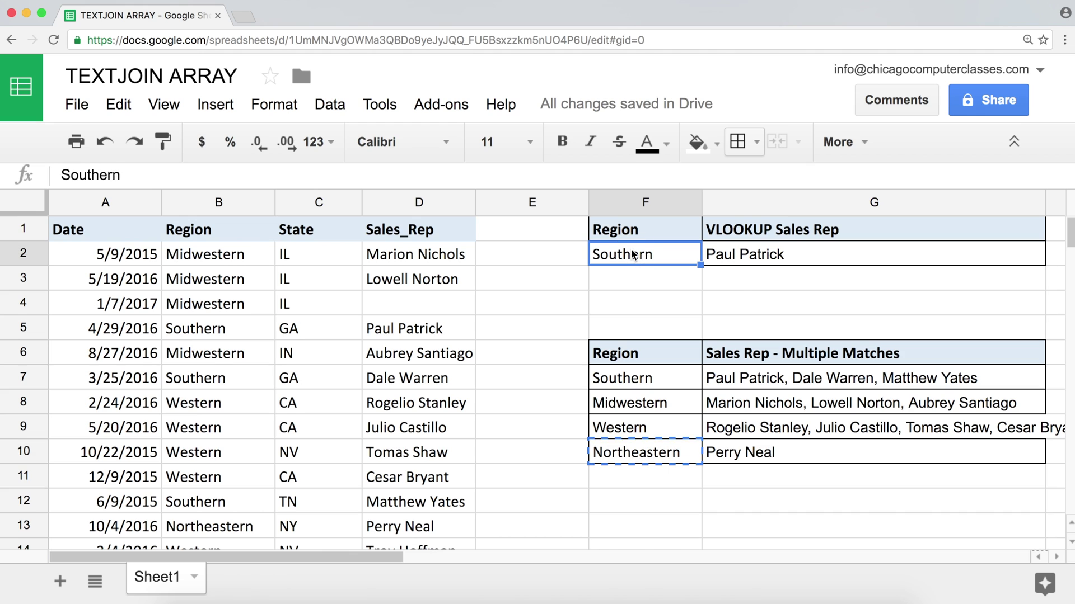
pyautogui.hotkey('ctrl', 'v')
pyautogui.click(746, 254)
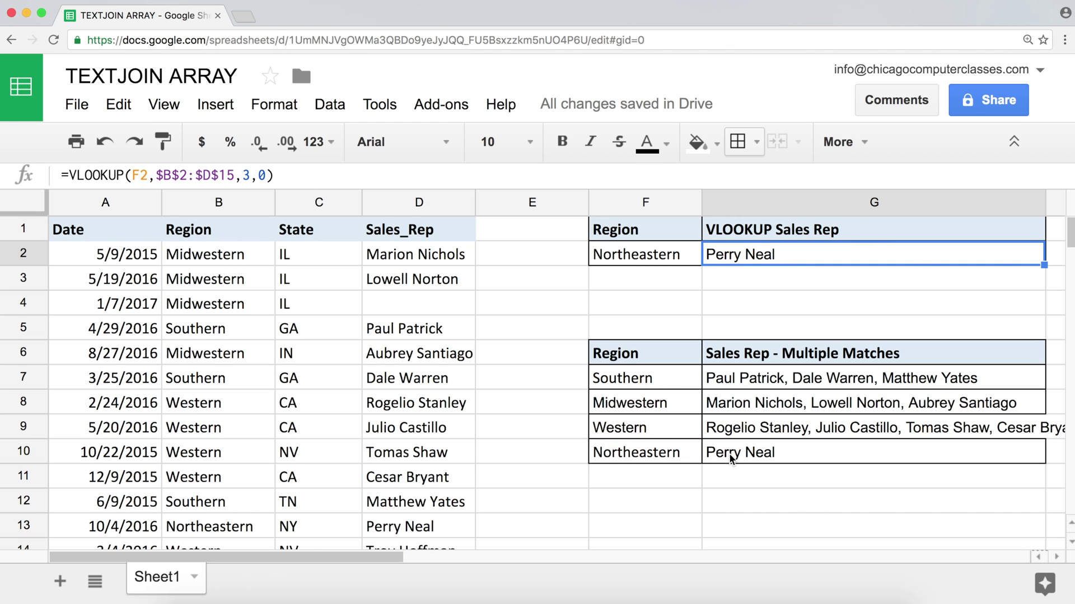
# Review the ArrayFormula in G7 and the region and sales rep ranges it references, then close it without edits.
pyautogui.click(775, 379)
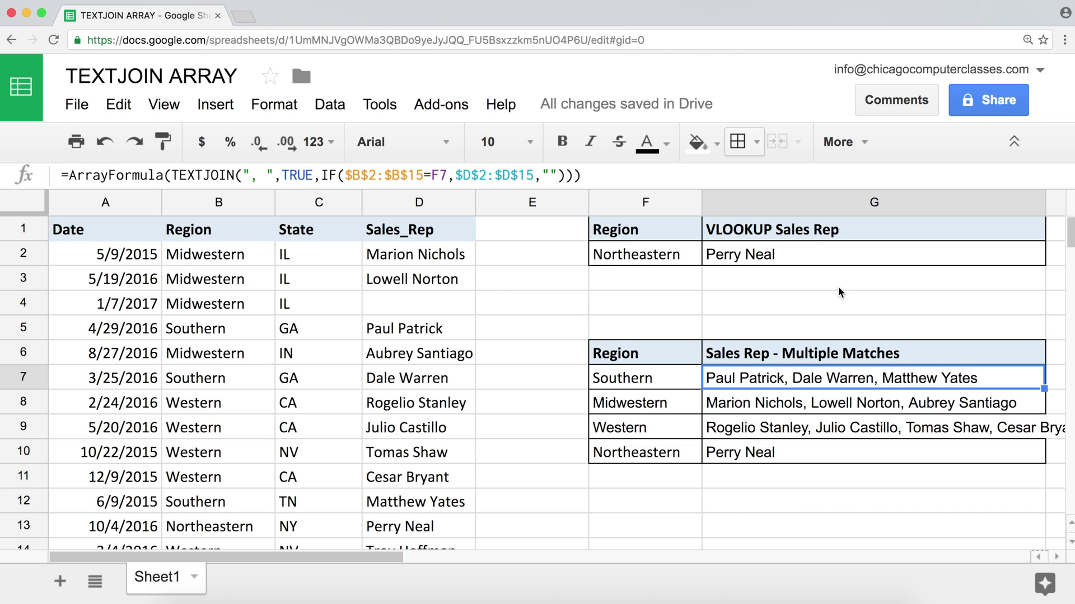
pyautogui.click(570, 233)
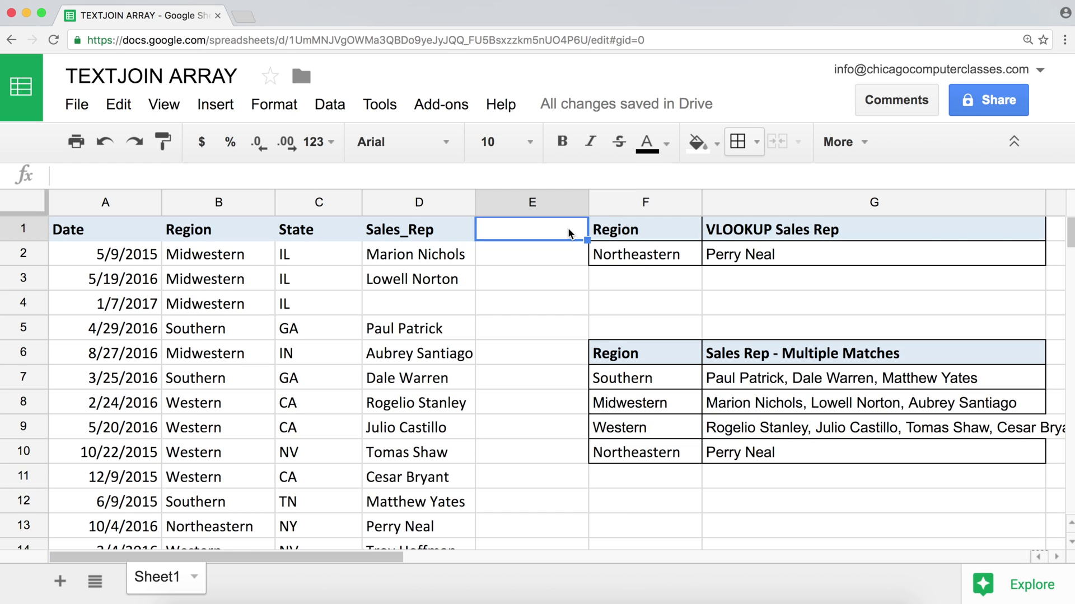
pyautogui.click(653, 380)
pyautogui.click(744, 379)
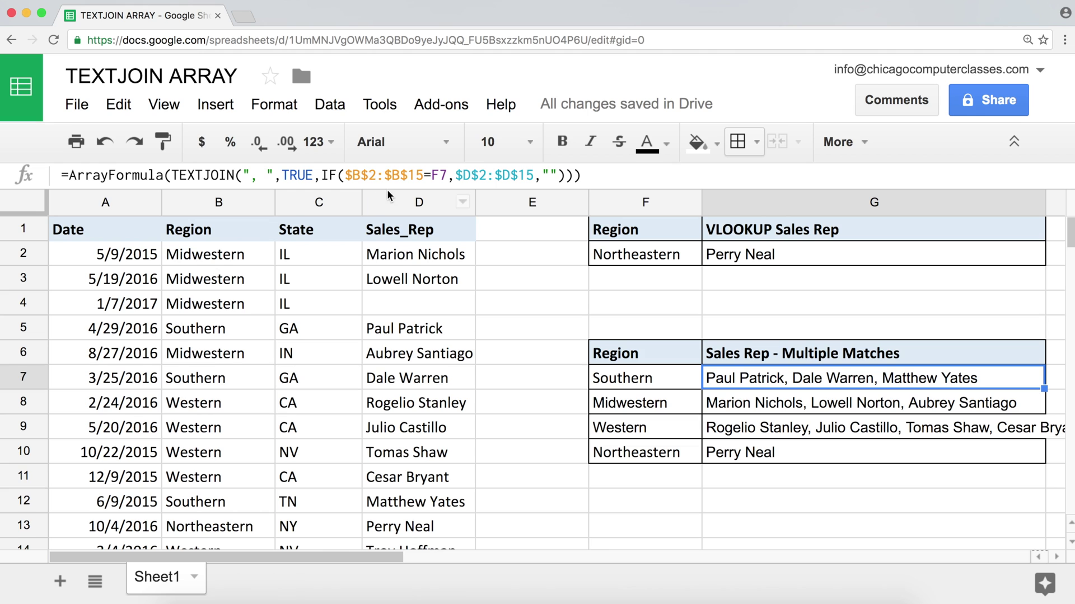
pyautogui.doubleClick(815, 376)
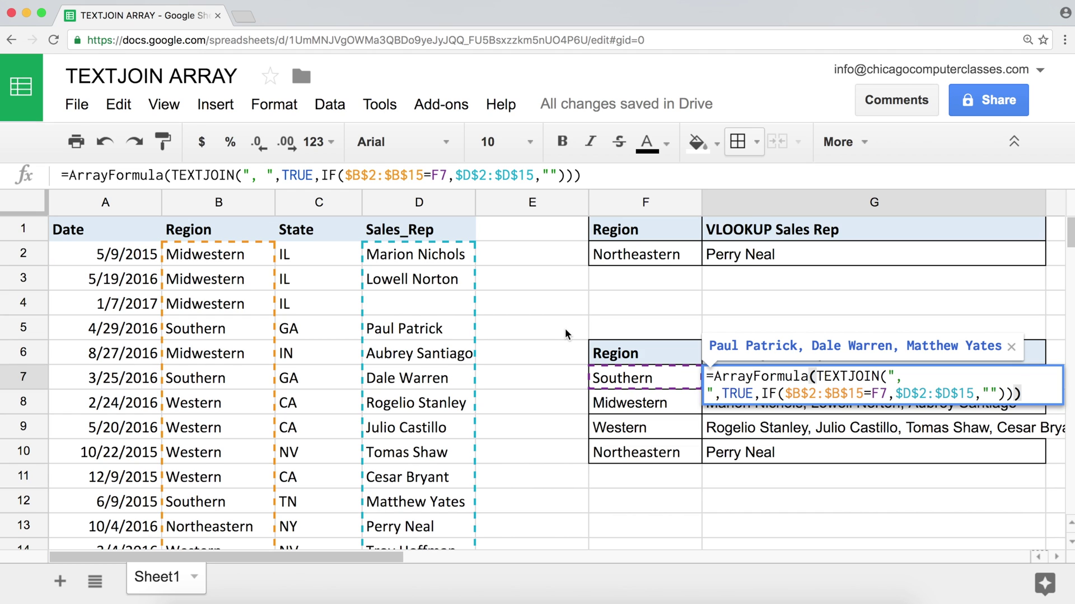
pyautogui.press('Return')
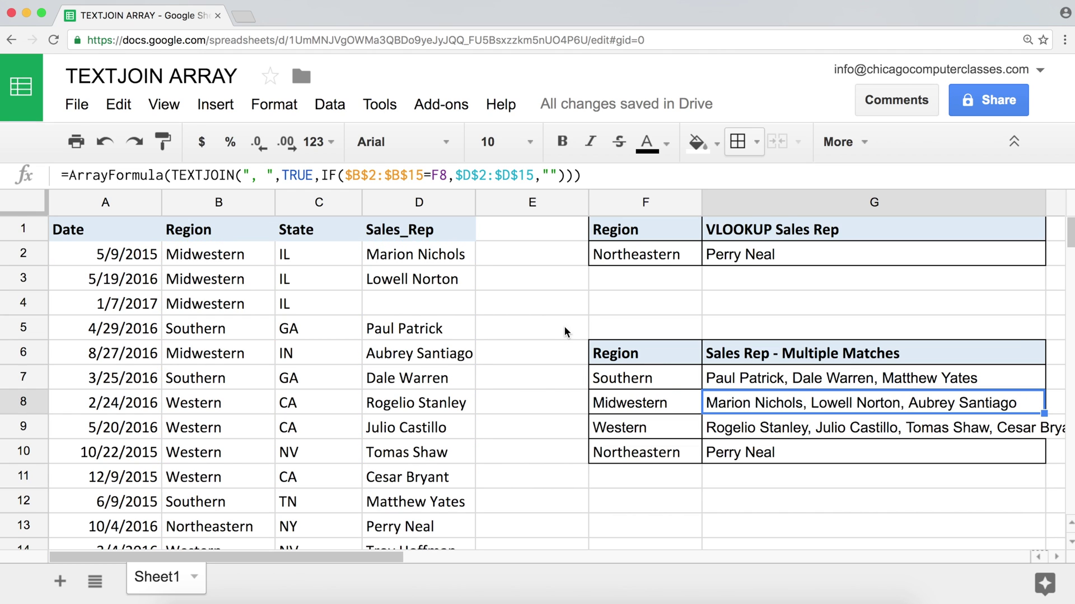